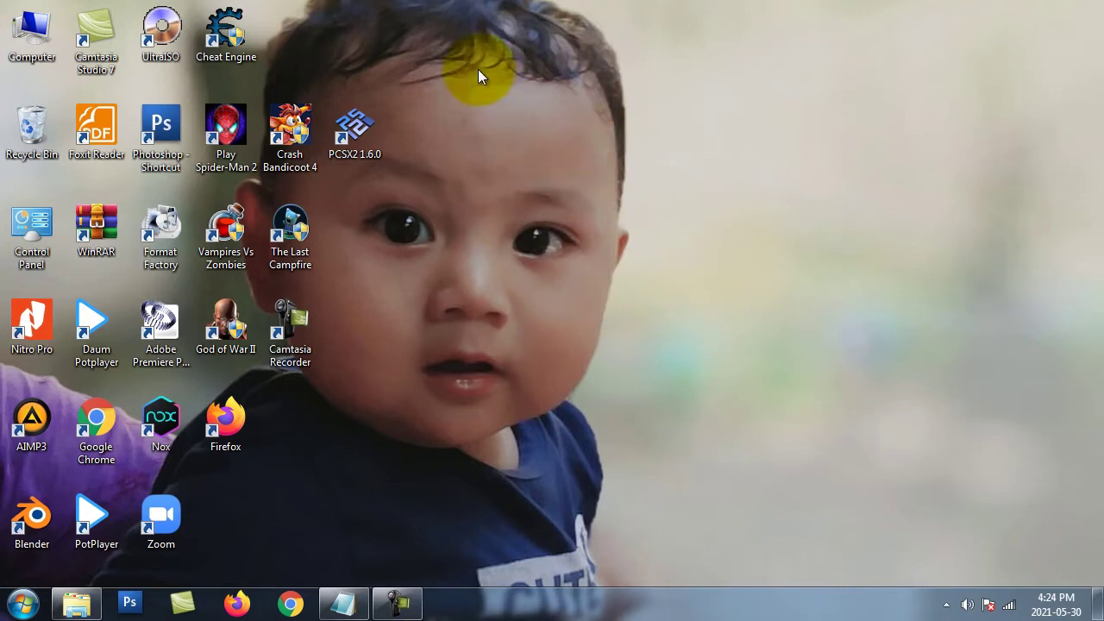
right_click(498, 90)
click(560, 142)
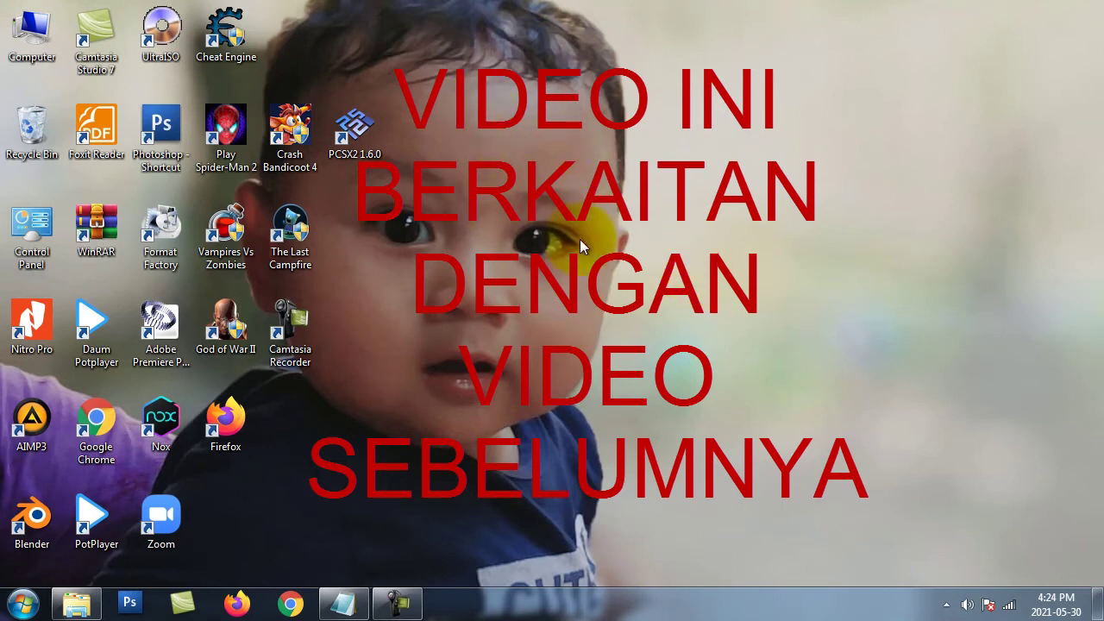
right_click(552, 157)
click(620, 212)
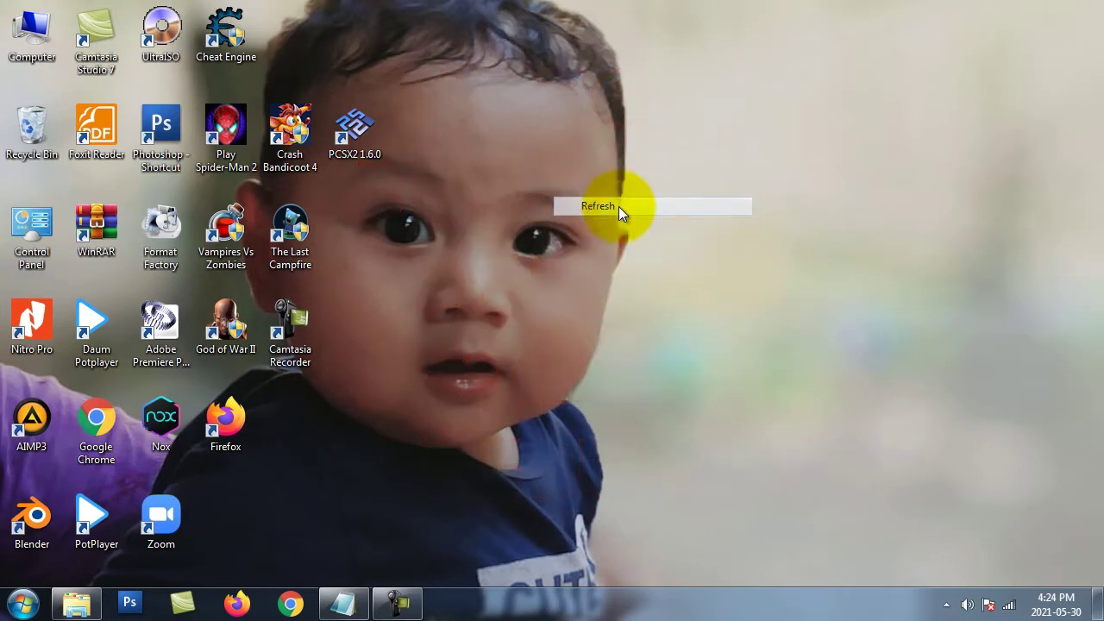
right_click(546, 116)
click(594, 168)
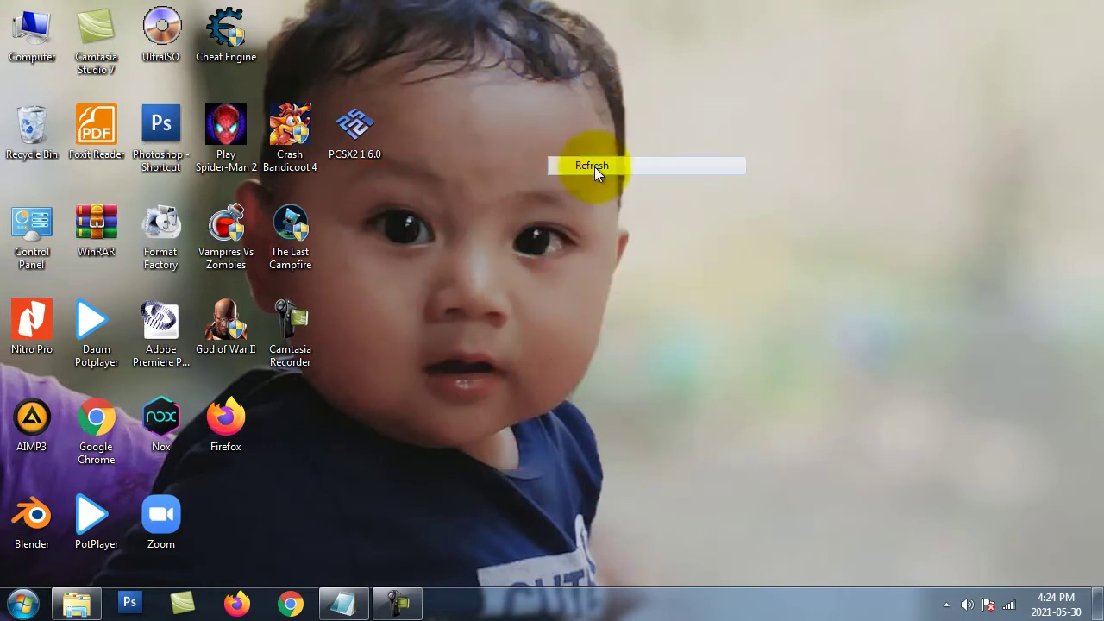
right_click(530, 59)
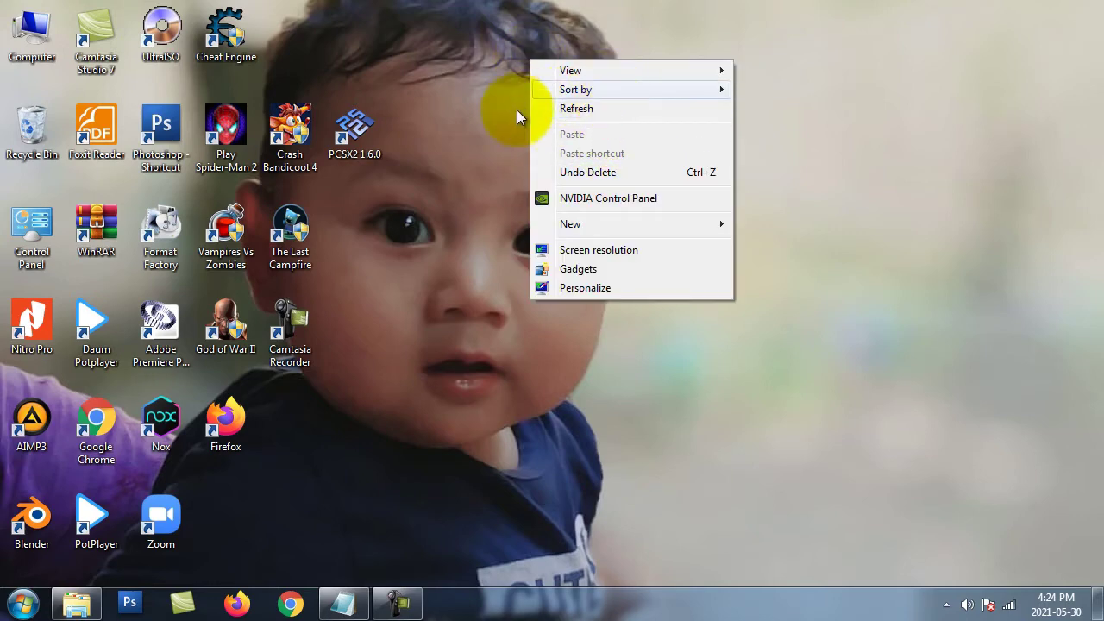
click(619, 108)
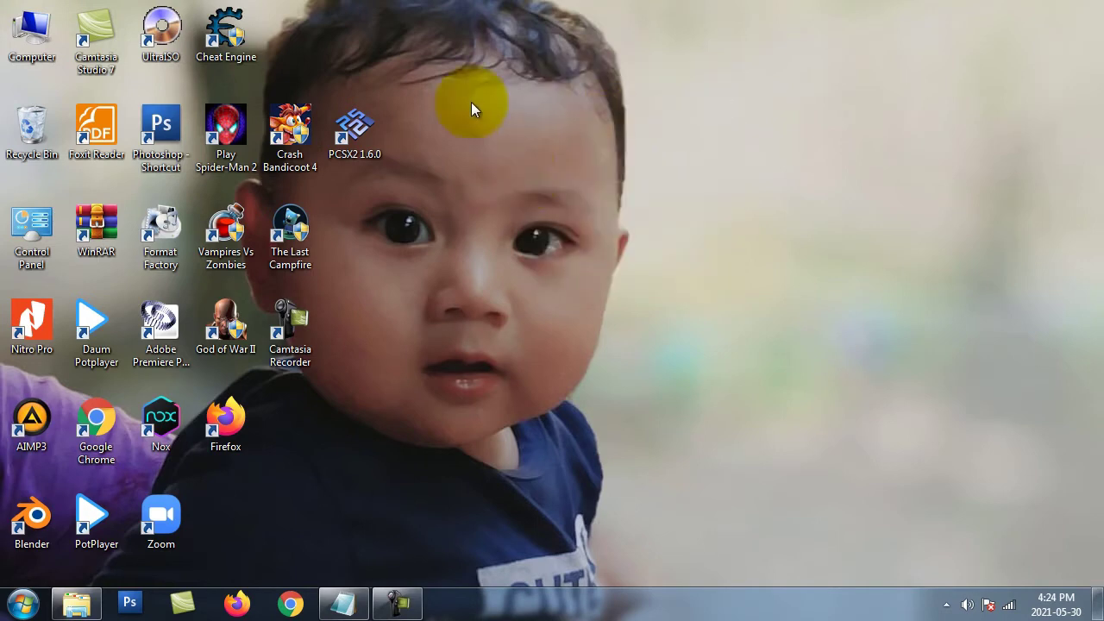
Step: Open Windows Update from the System and Security category of Control Panel, check for updates, and retry the check once
click(23, 603)
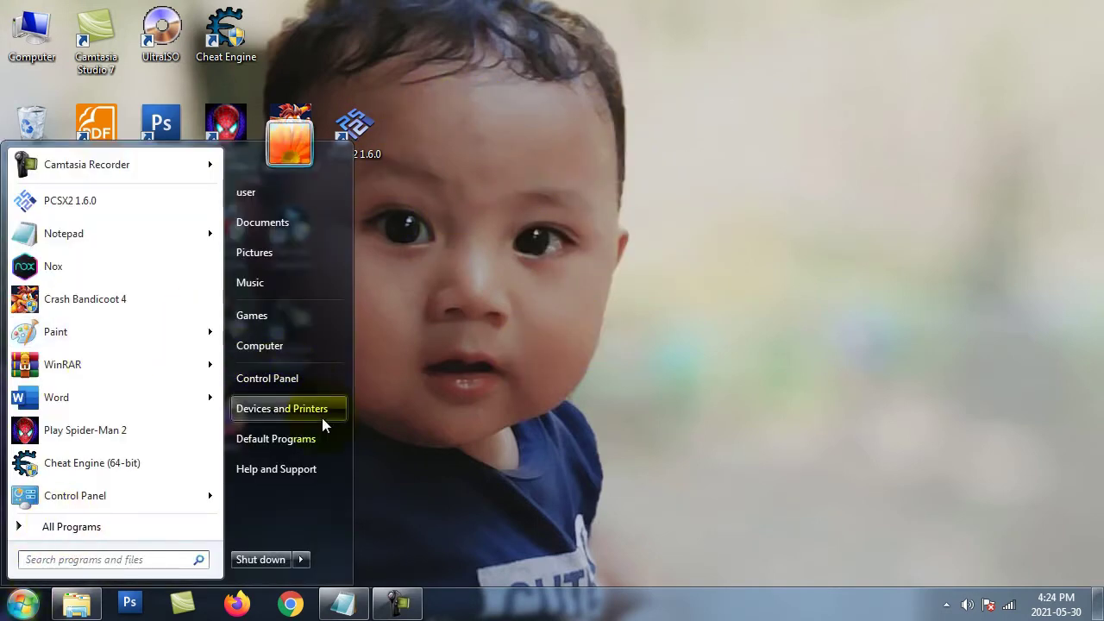
click(285, 380)
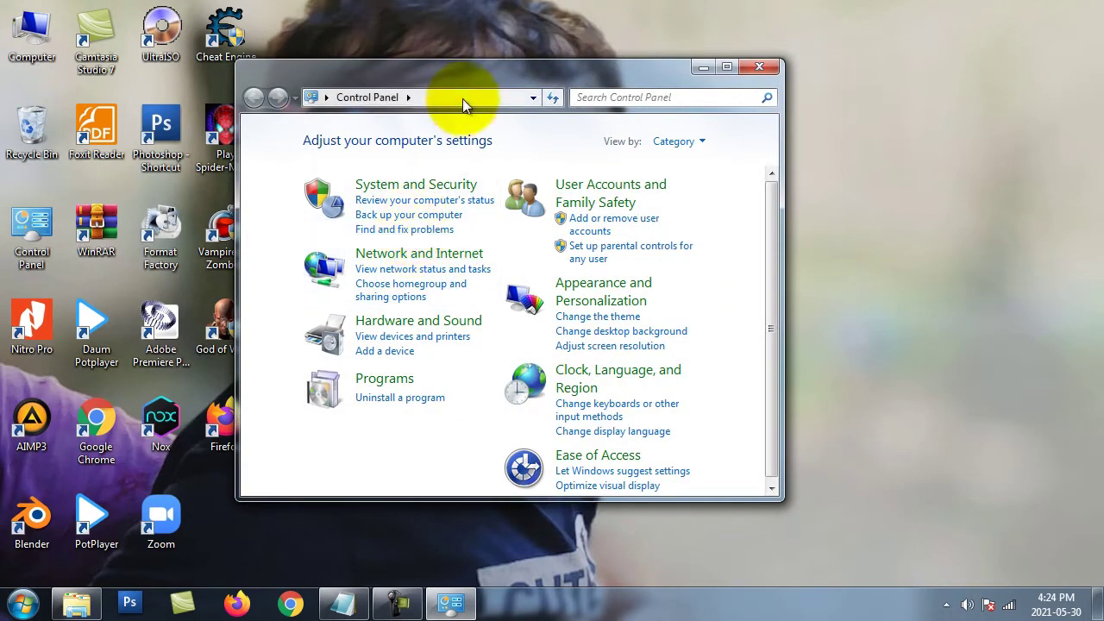
double_click(477, 81)
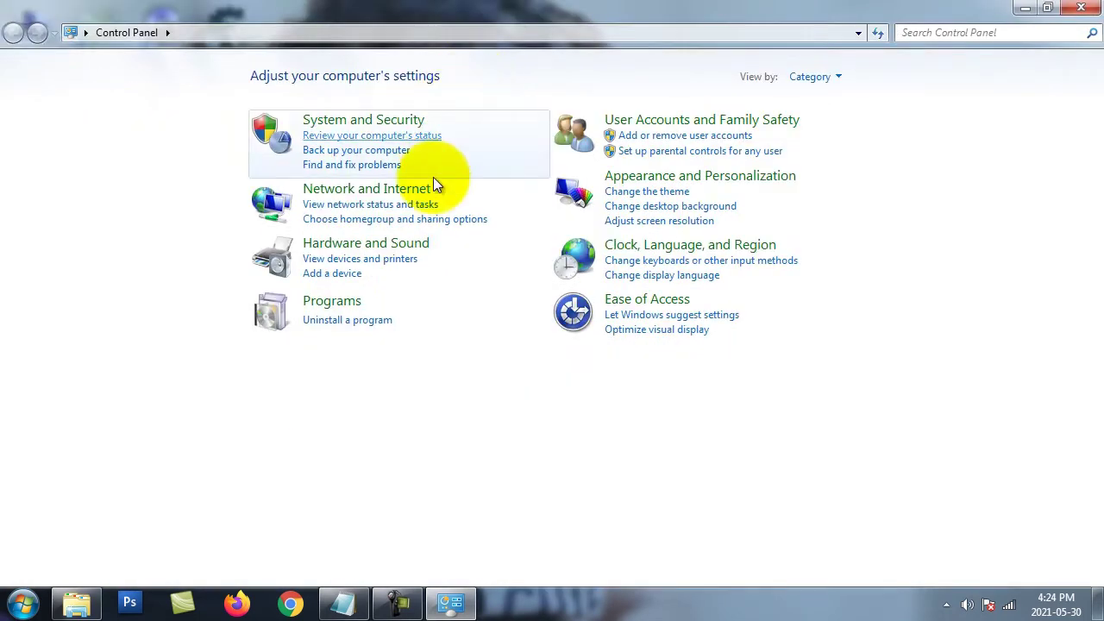
click(349, 120)
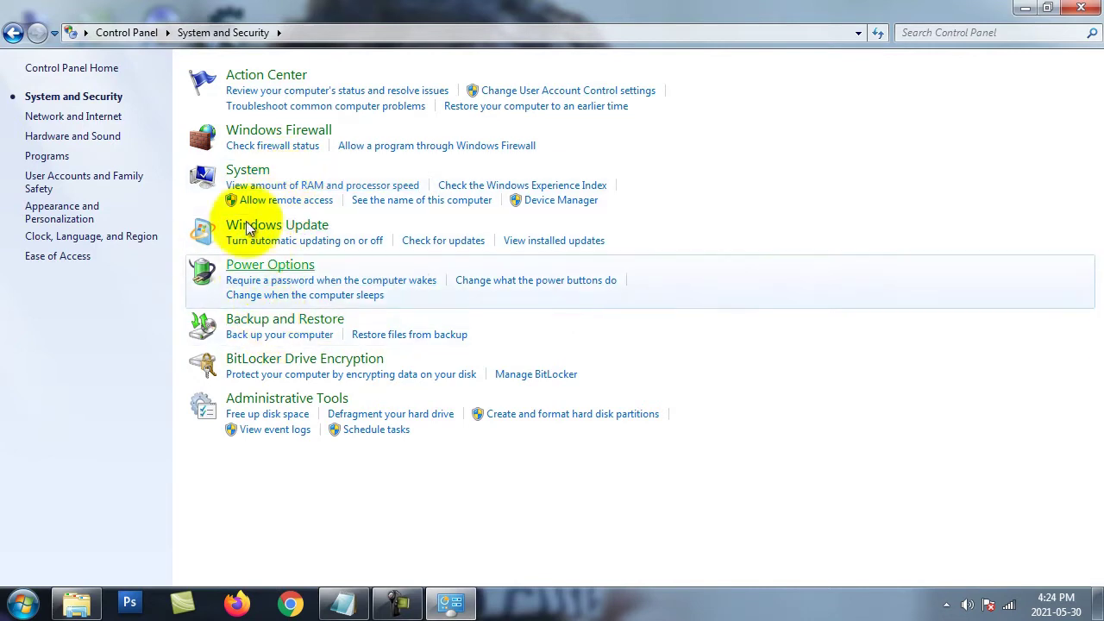
click(288, 229)
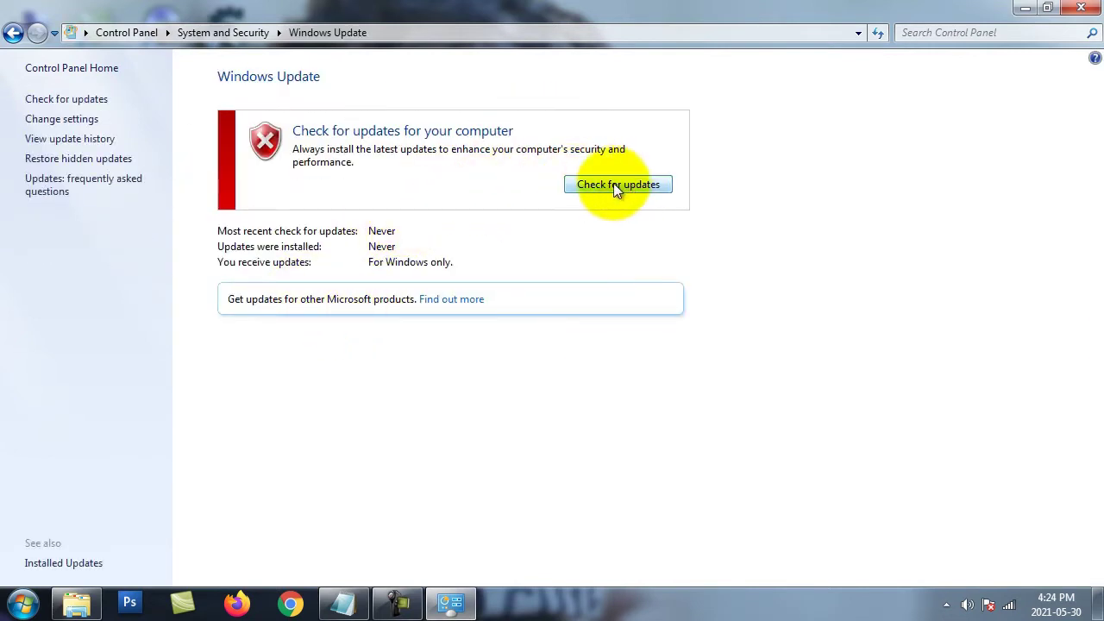
click(622, 184)
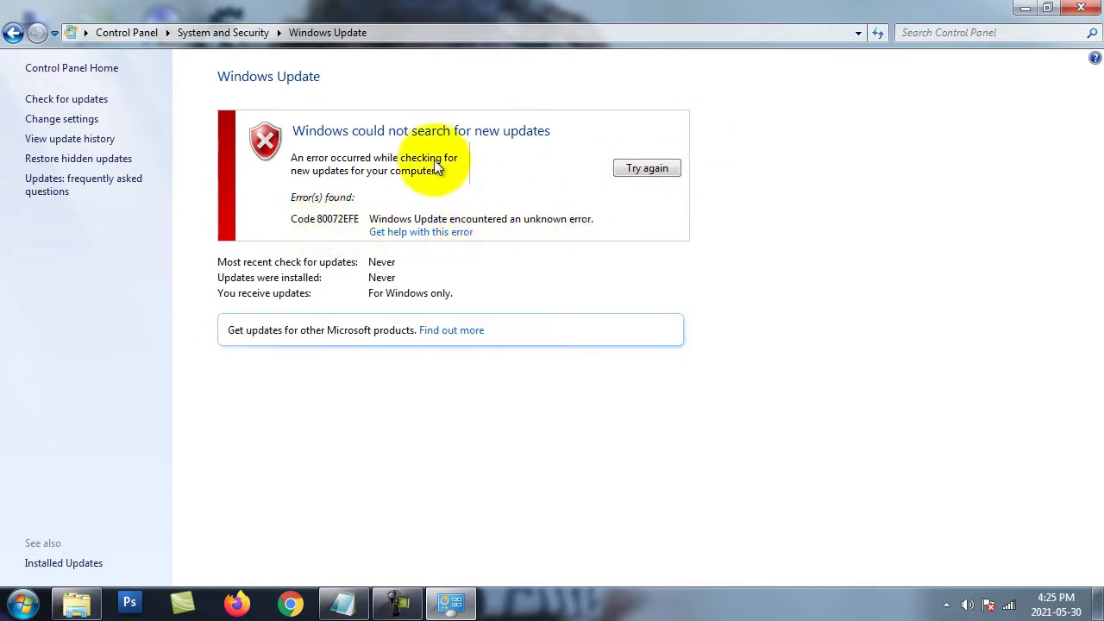
click(638, 169)
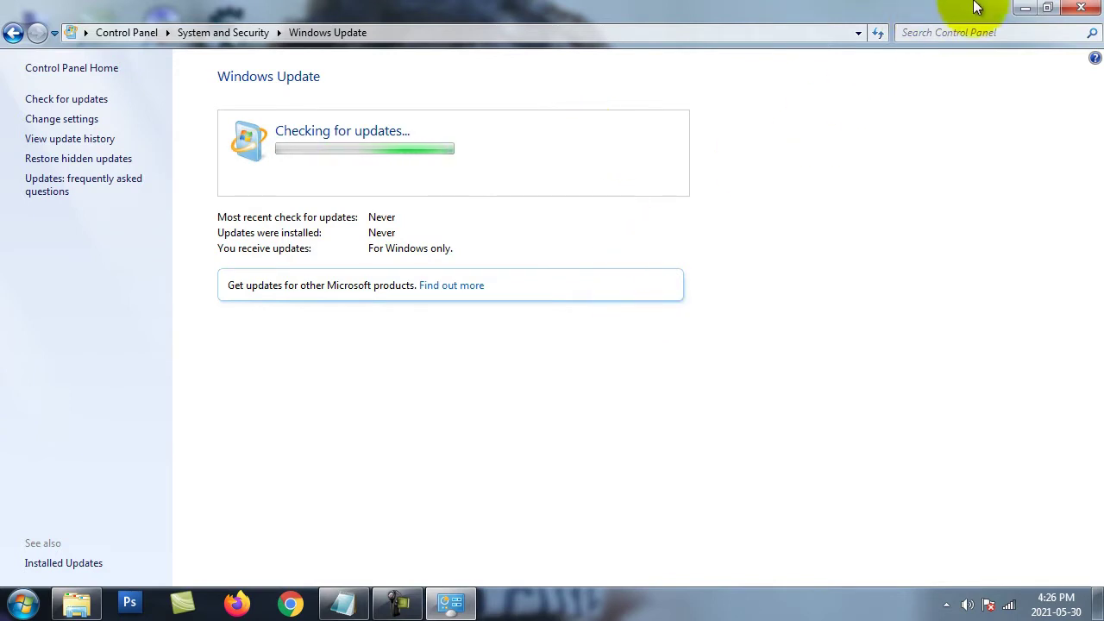
Step: Find cmd among the installed programs and run it as administrator
click(17, 604)
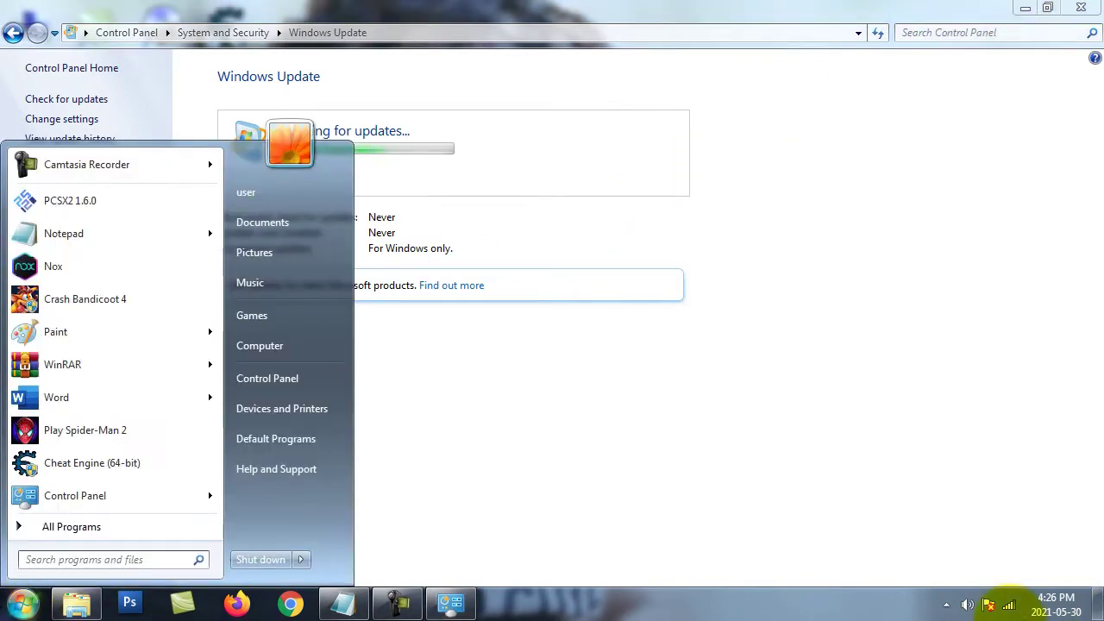
text(cmd)
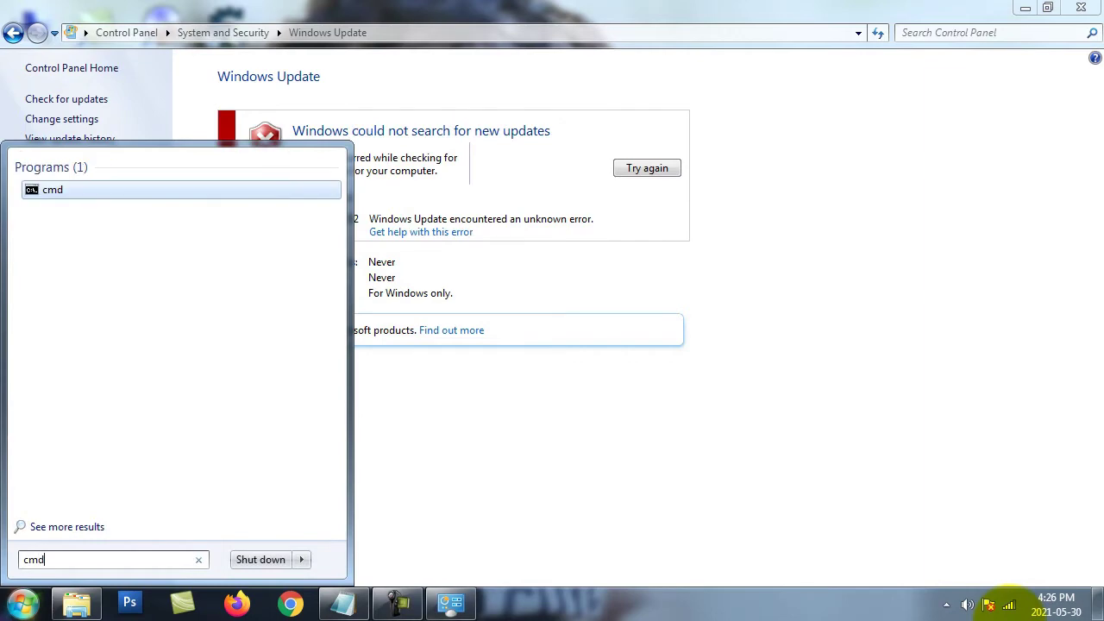
right_click(69, 191)
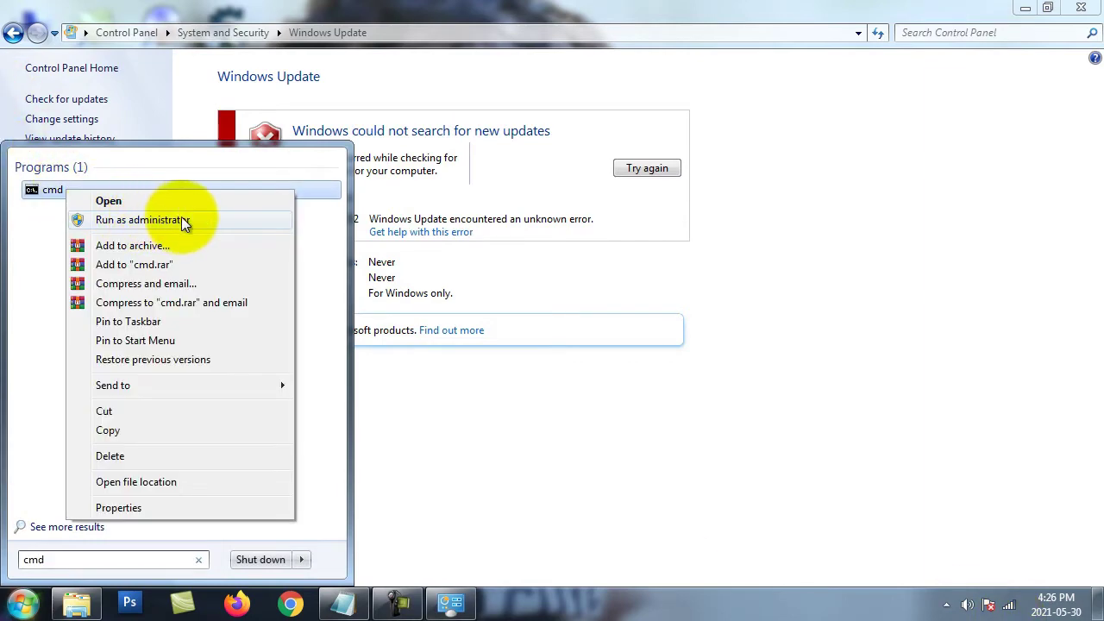
click(182, 220)
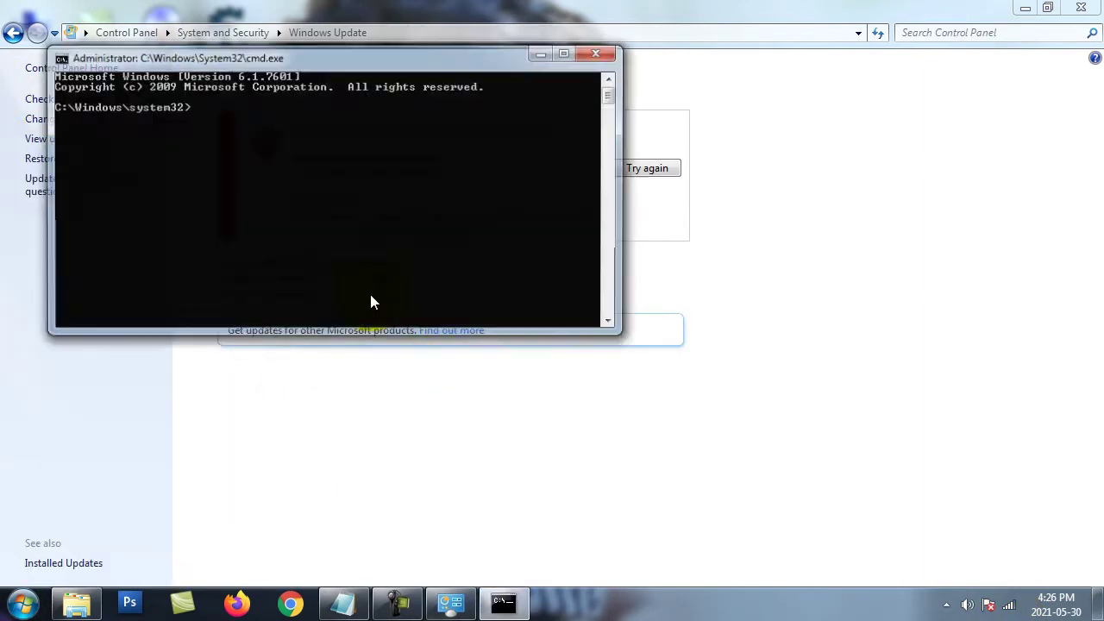
Step: Run the system file check with sfc /scannow in the command prompt and make its window taller
right_click(228, 133)
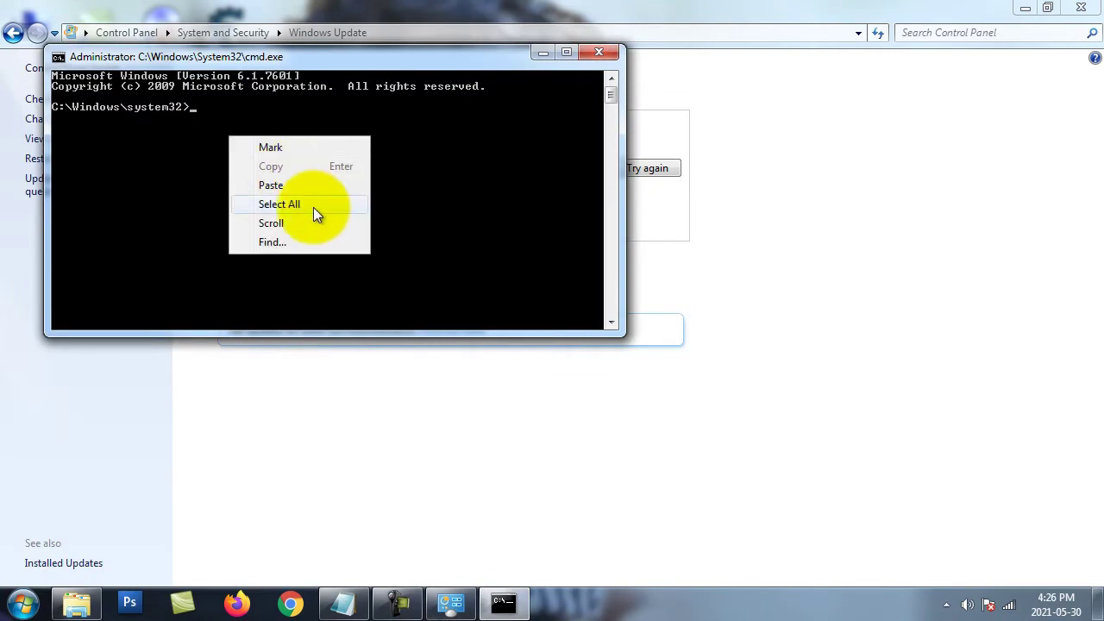
click(291, 188)
key(Return)
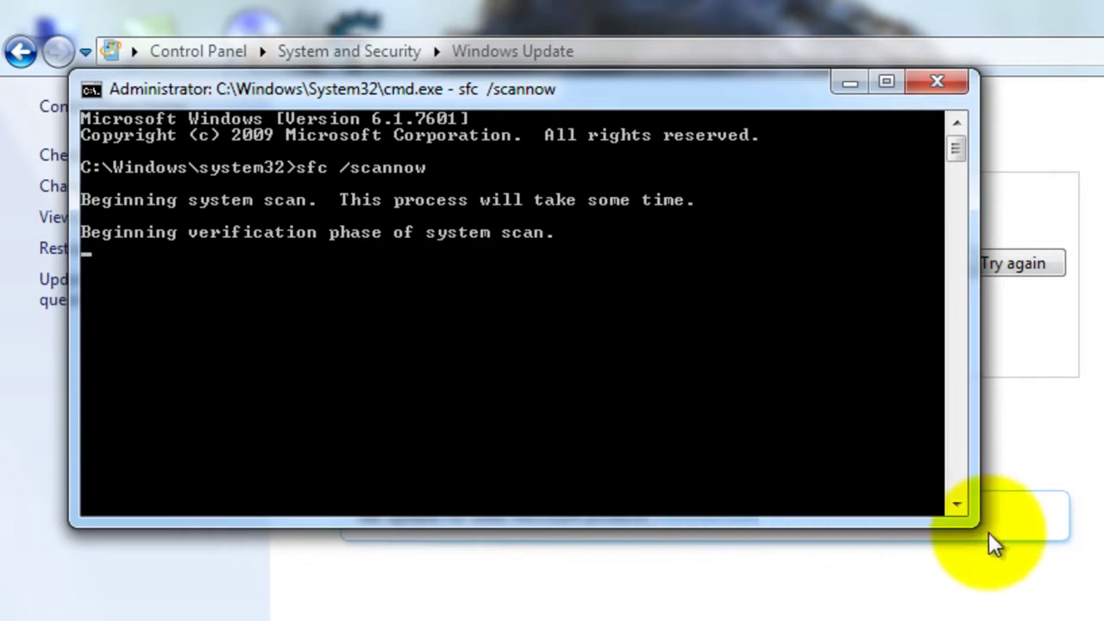
drag(974, 520, 977, 620)
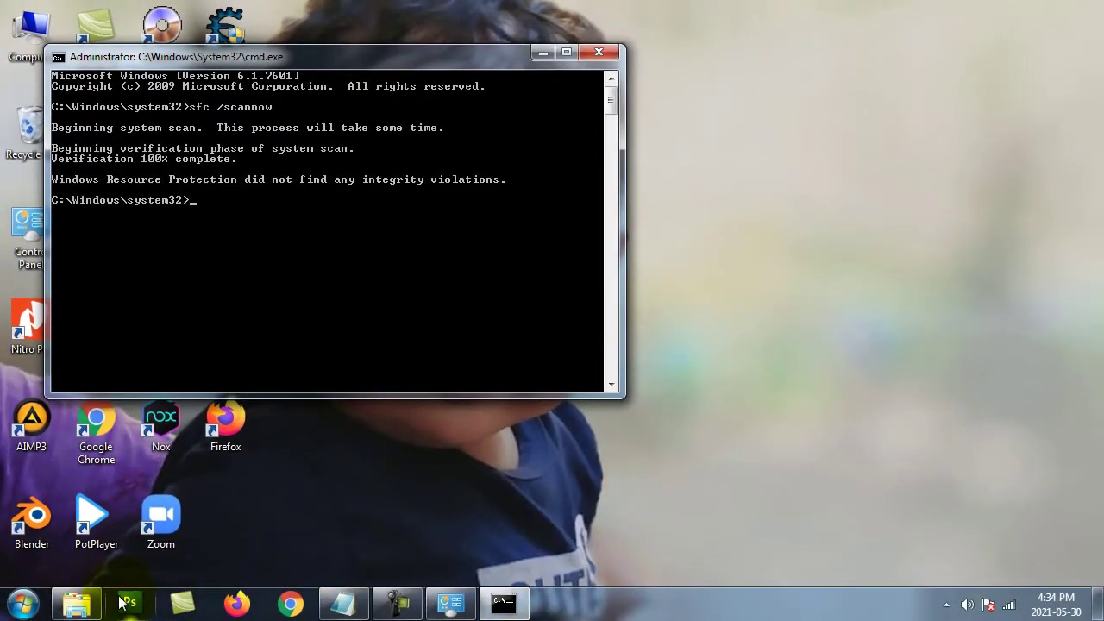
Step: Switch back to Control Panel, return to its home page, search for "tro" and open Troubleshooting
right_click(461, 611)
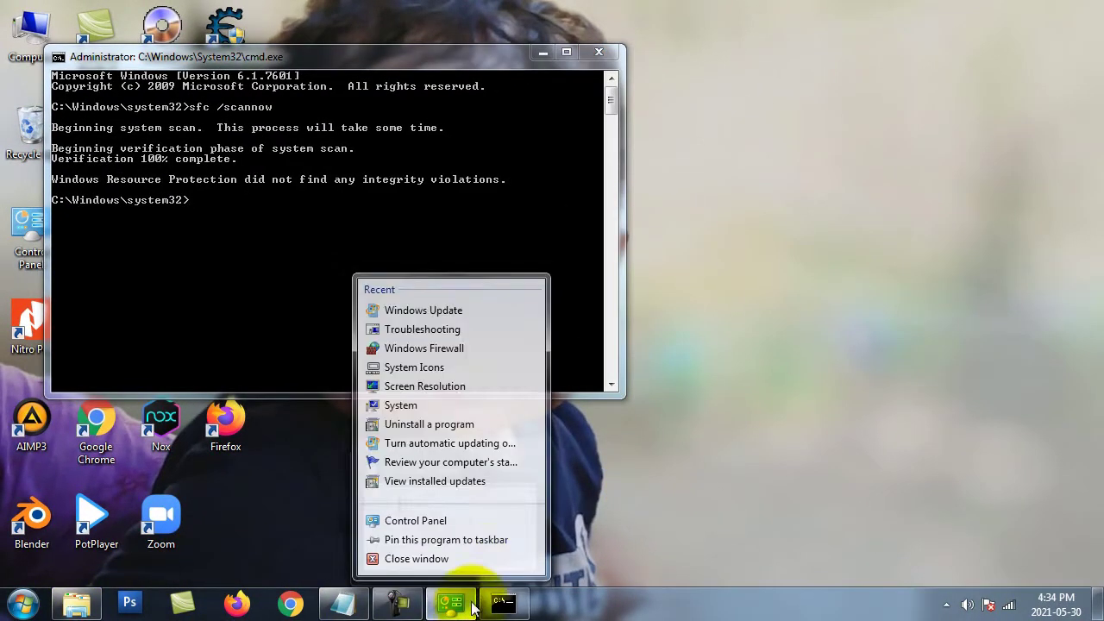
click(451, 601)
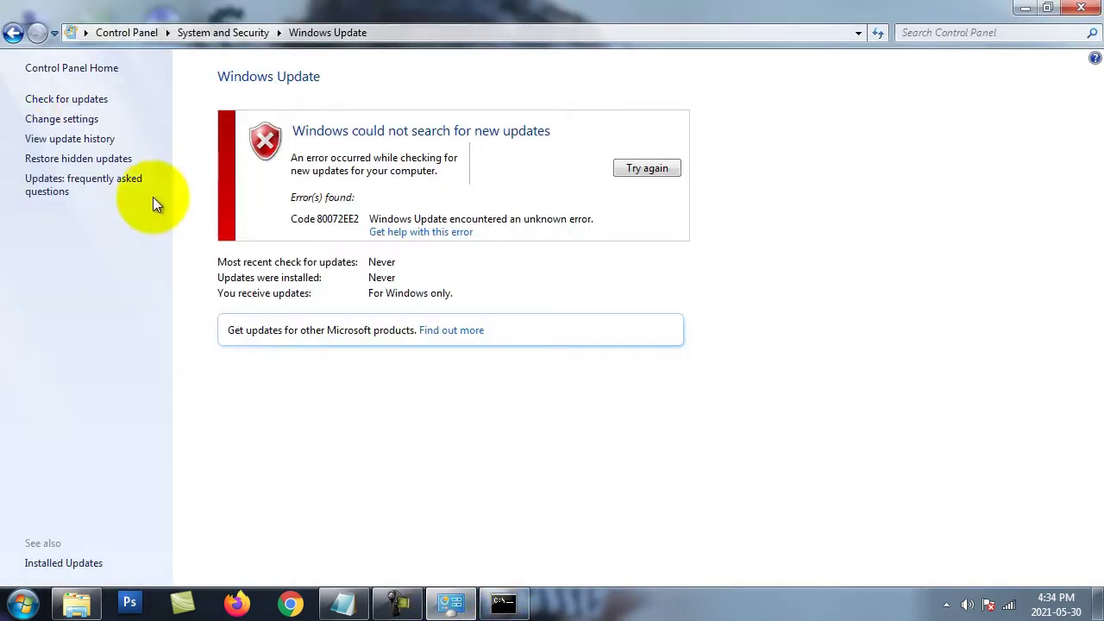
click(13, 32)
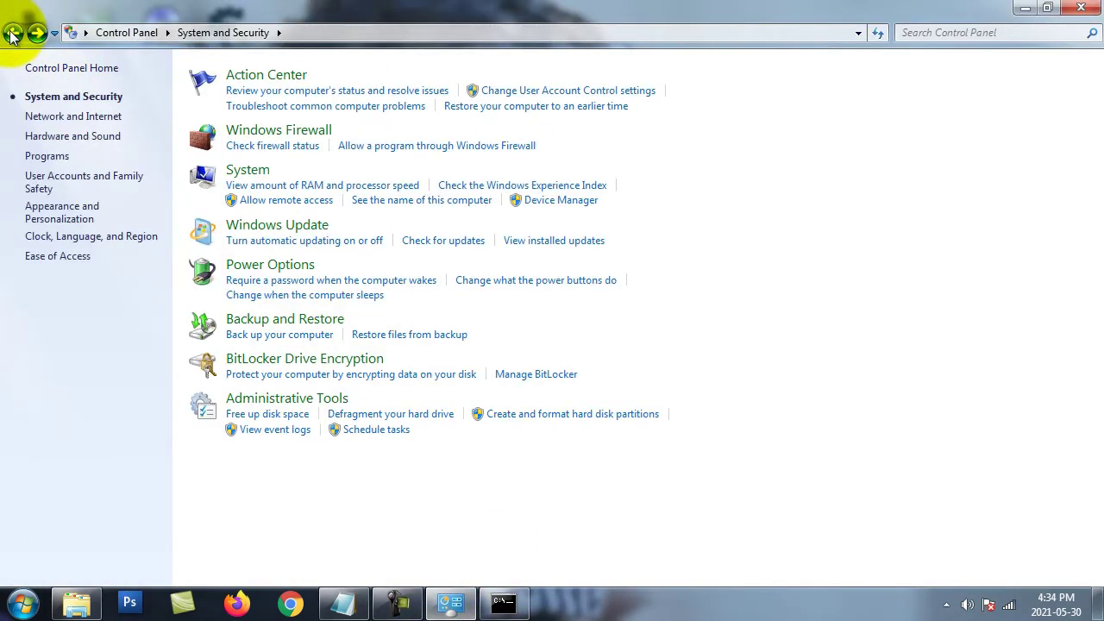
click(13, 33)
click(1009, 37)
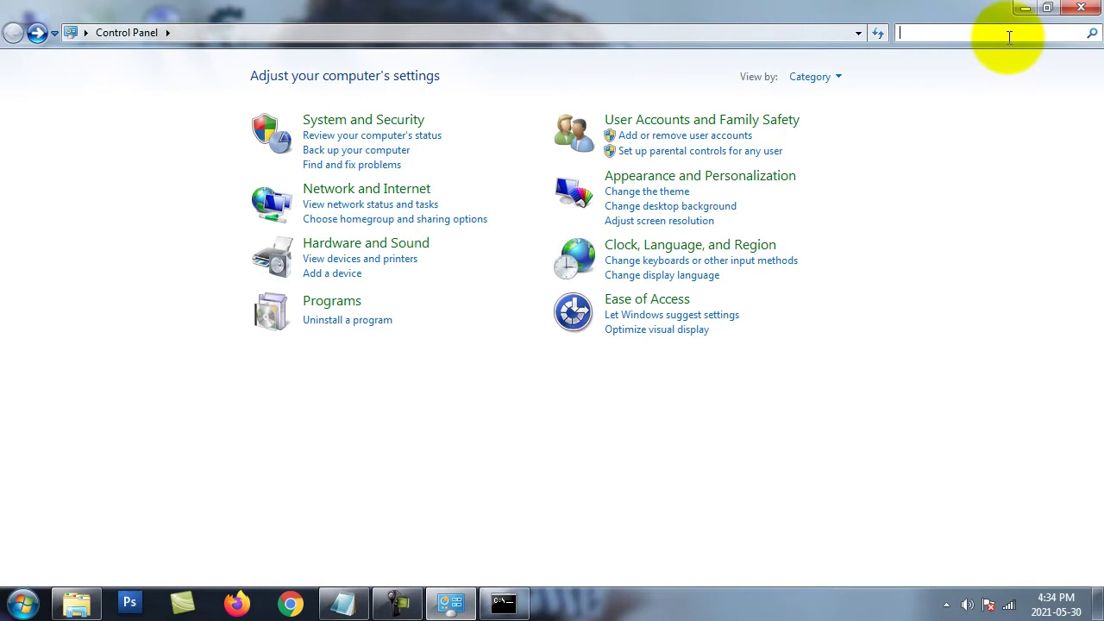
text(trpo)
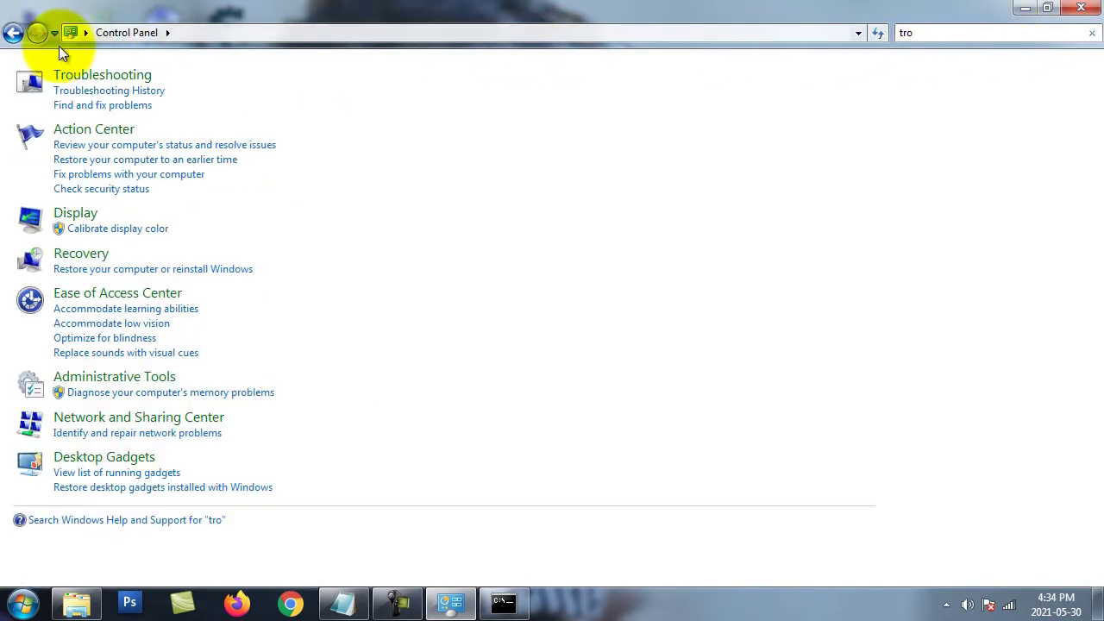
click(102, 75)
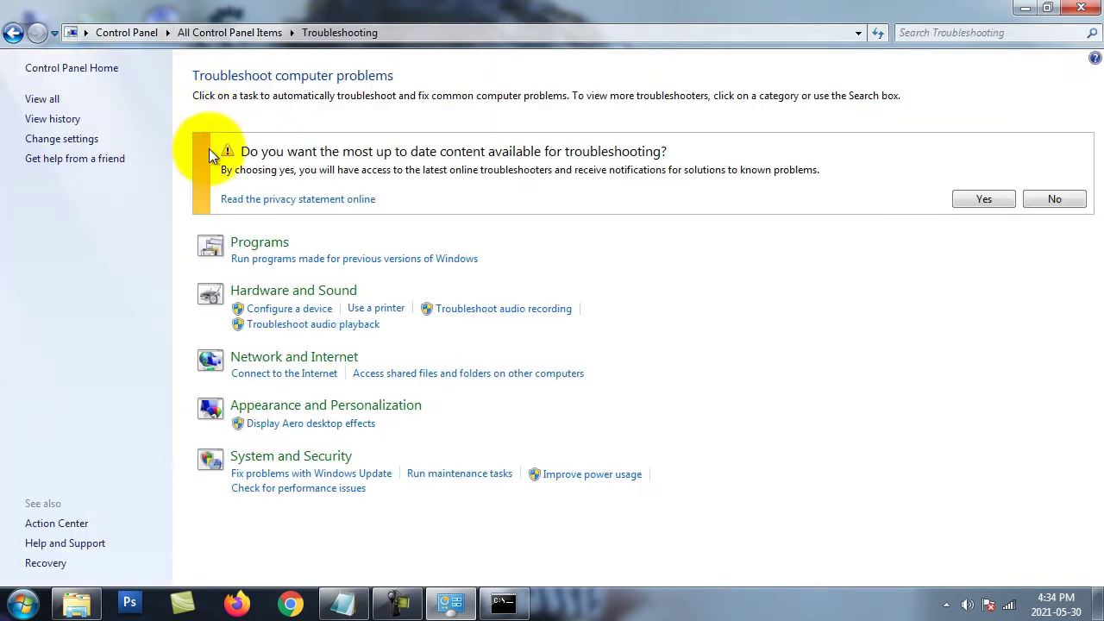
Step: Run the Windows Update troubleshooter from the System and Security category and explore its additional options
click(290, 459)
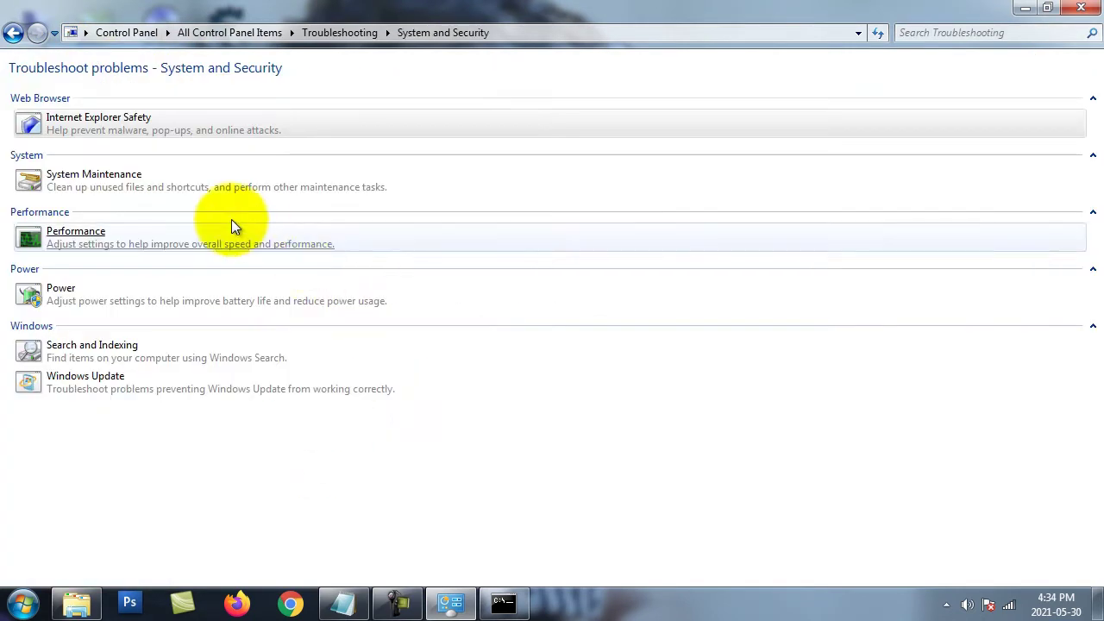
click(73, 385)
click(187, 400)
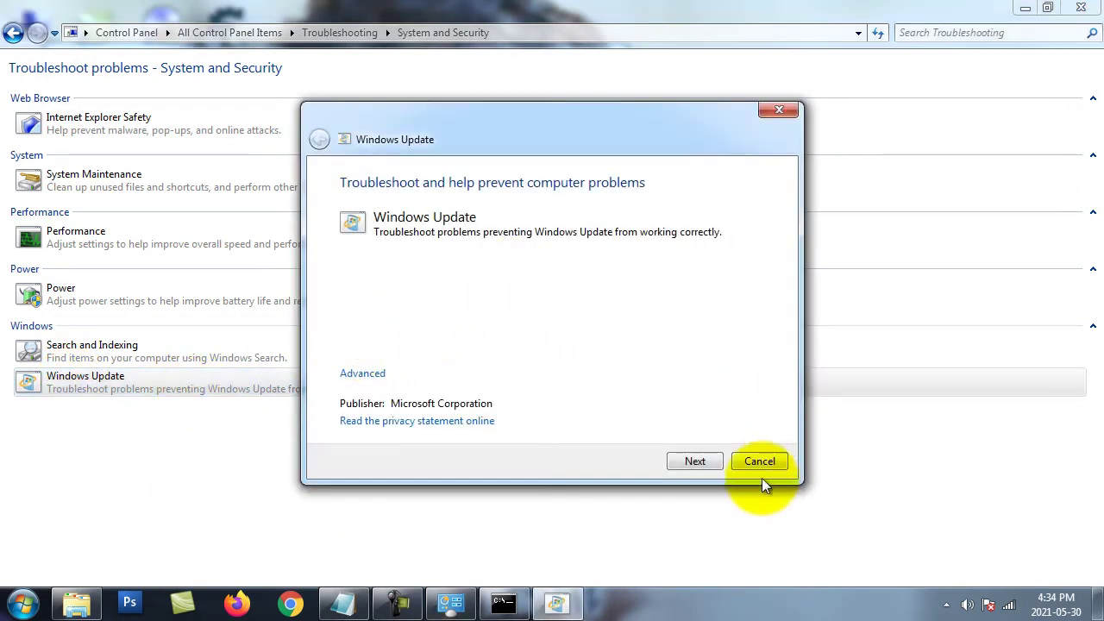
click(695, 460)
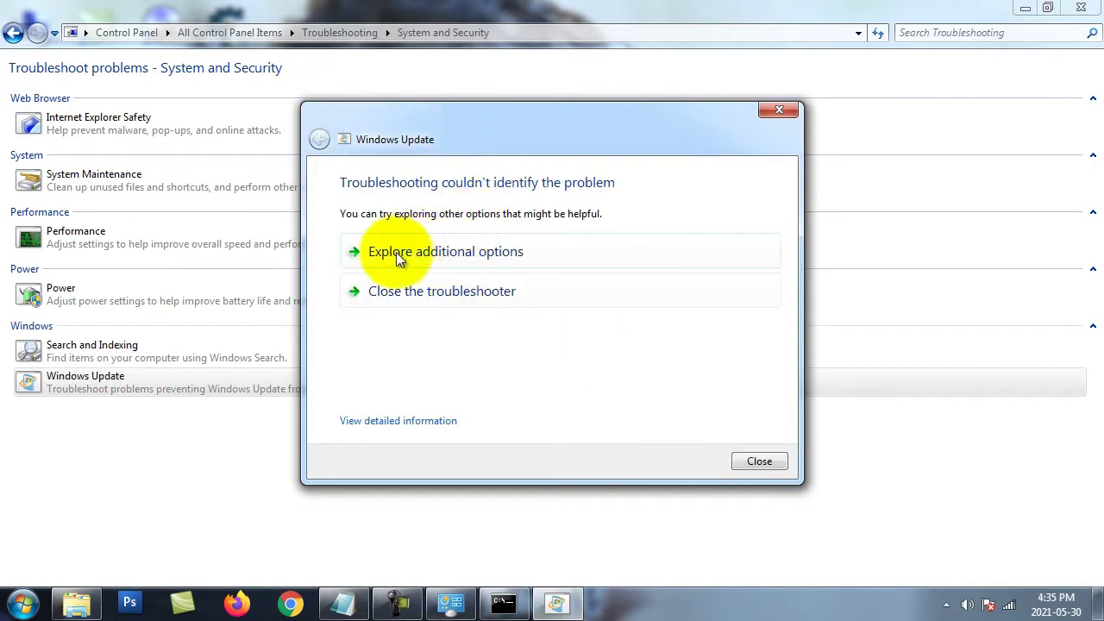
click(441, 252)
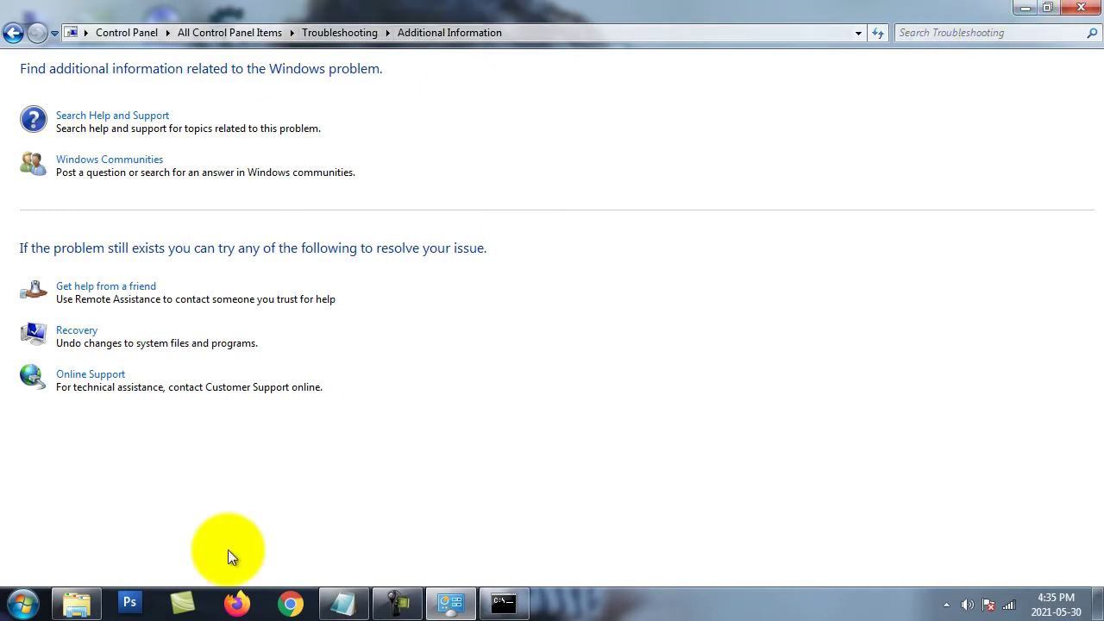
Step: Switch to the administrator command prompt, move it to the upper right of the screen and make its window taller
click(21, 601)
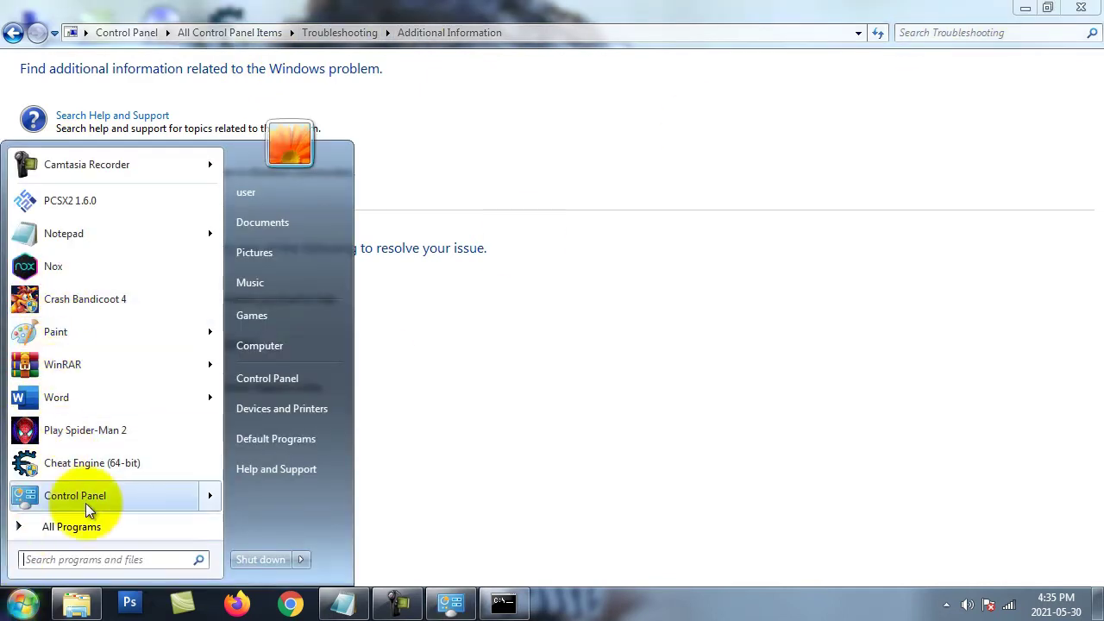
click(520, 609)
drag(301, 60, 758, 18)
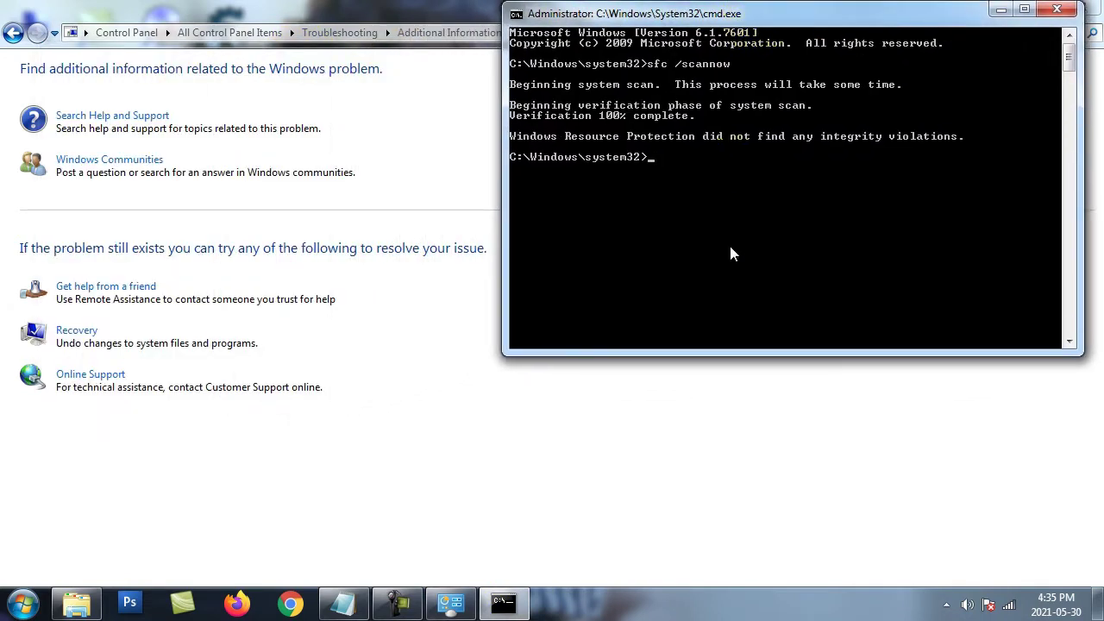
drag(749, 356, 737, 590)
drag(691, 12, 723, 11)
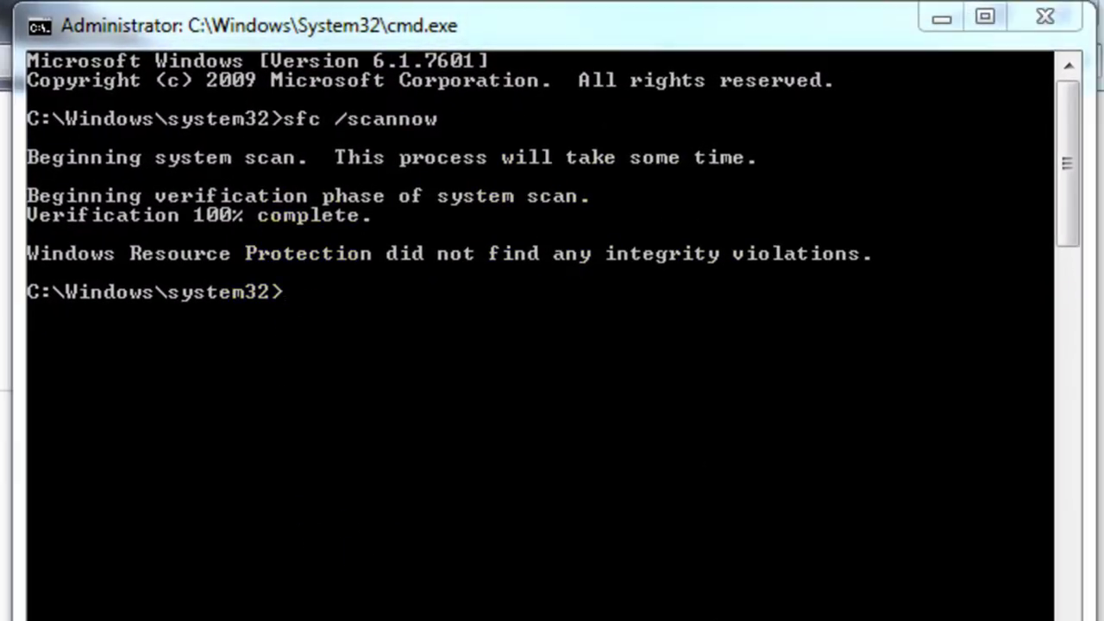
Step: Stop the Background Intelligent Transfer Service by running Net Stop bits in the command prompt
right_click(457, 358)
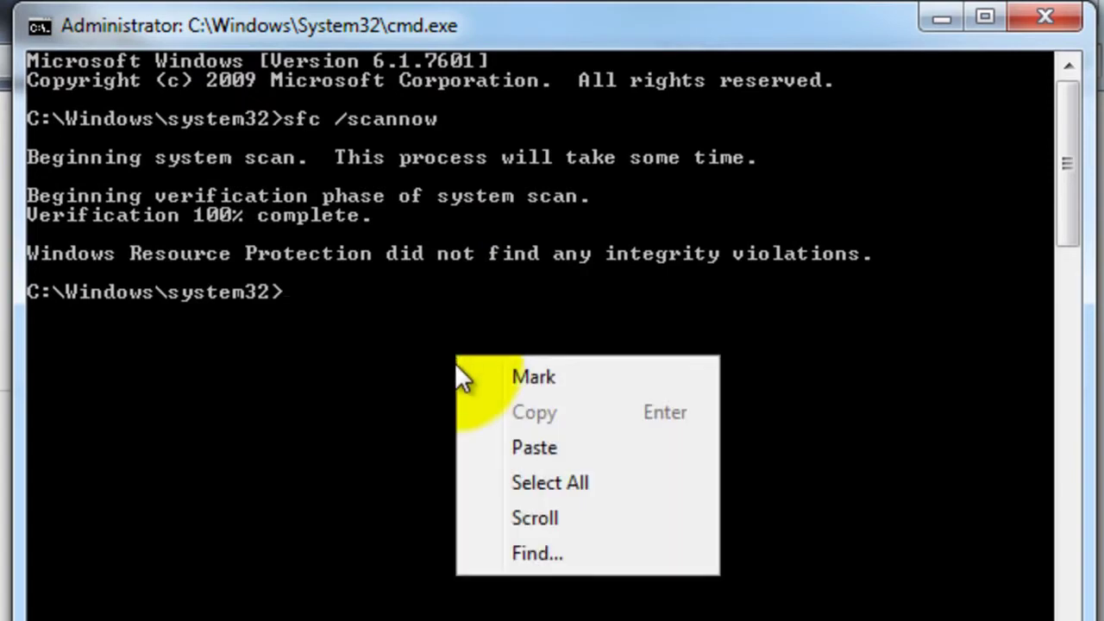
click(573, 443)
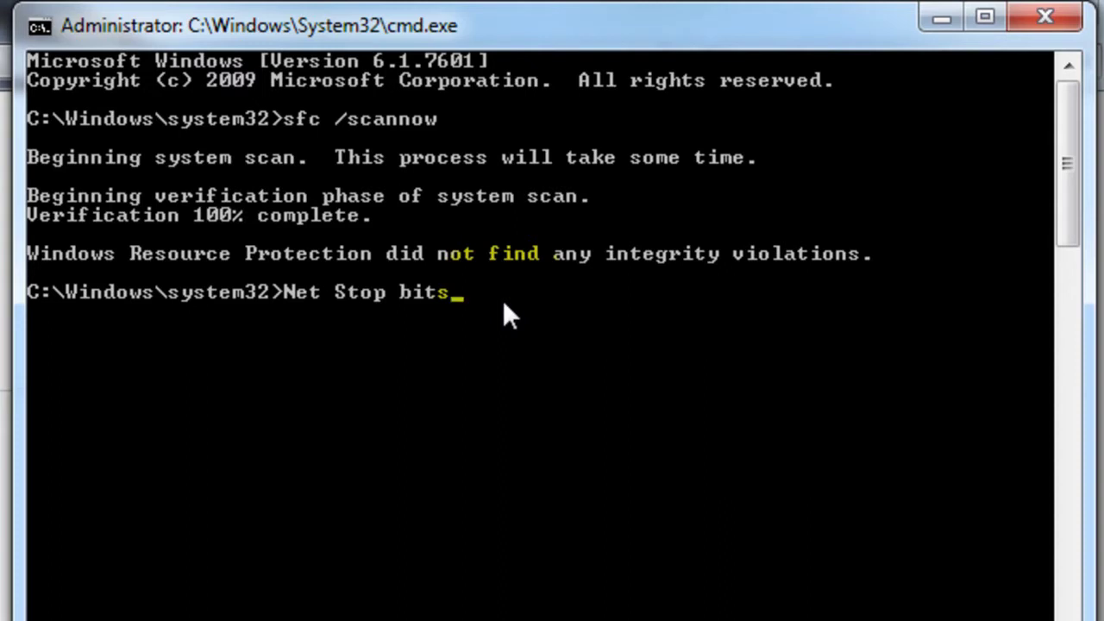
key(Return)
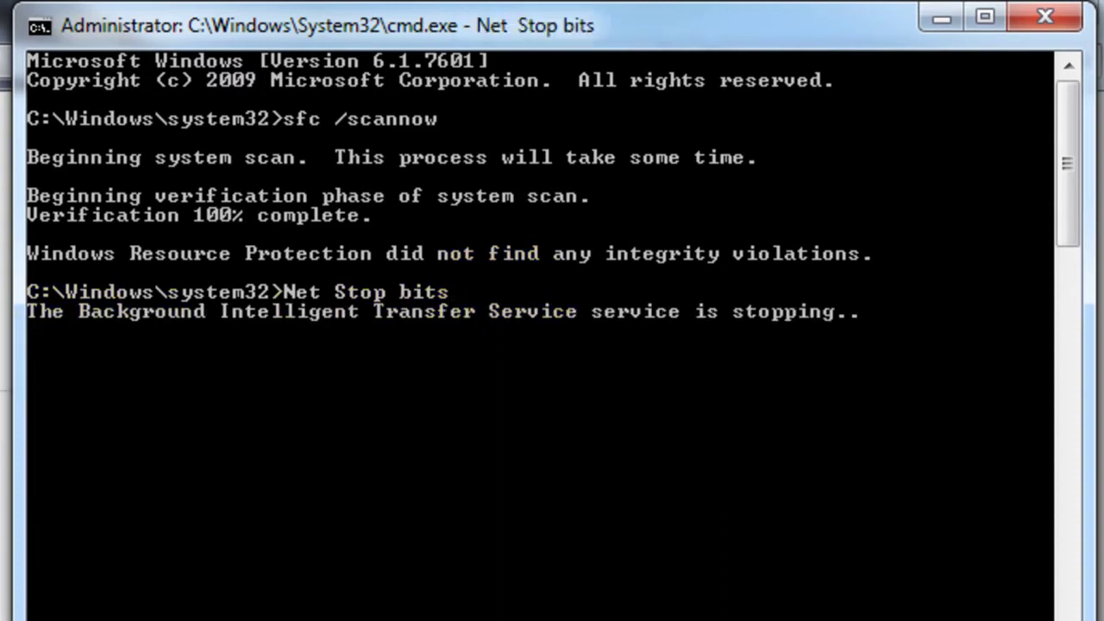
Step: Stop the Windows Update and Application Identity services by running Net Stop wuauserv and Net Stop appidsvc
right_click(424, 431)
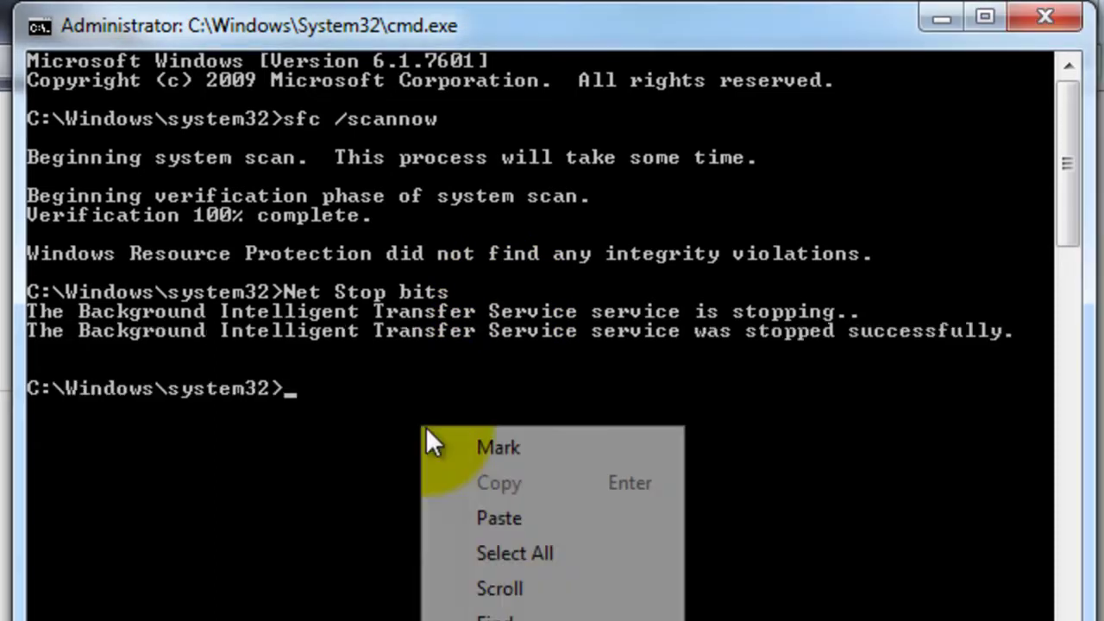
click(503, 534)
key(Return)
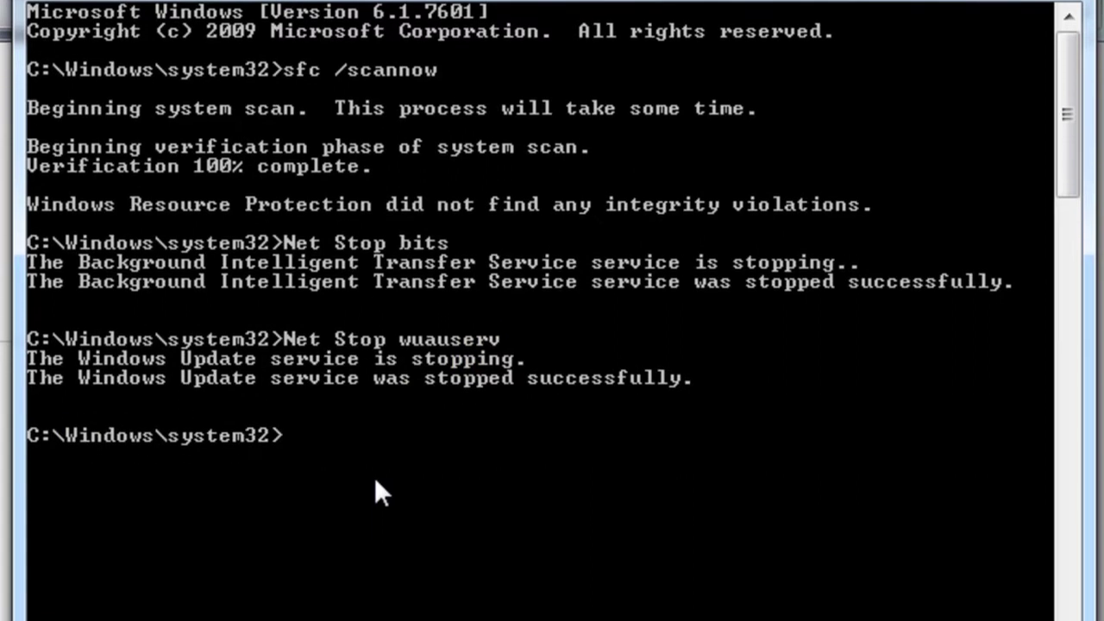
right_click(374, 528)
click(451, 540)
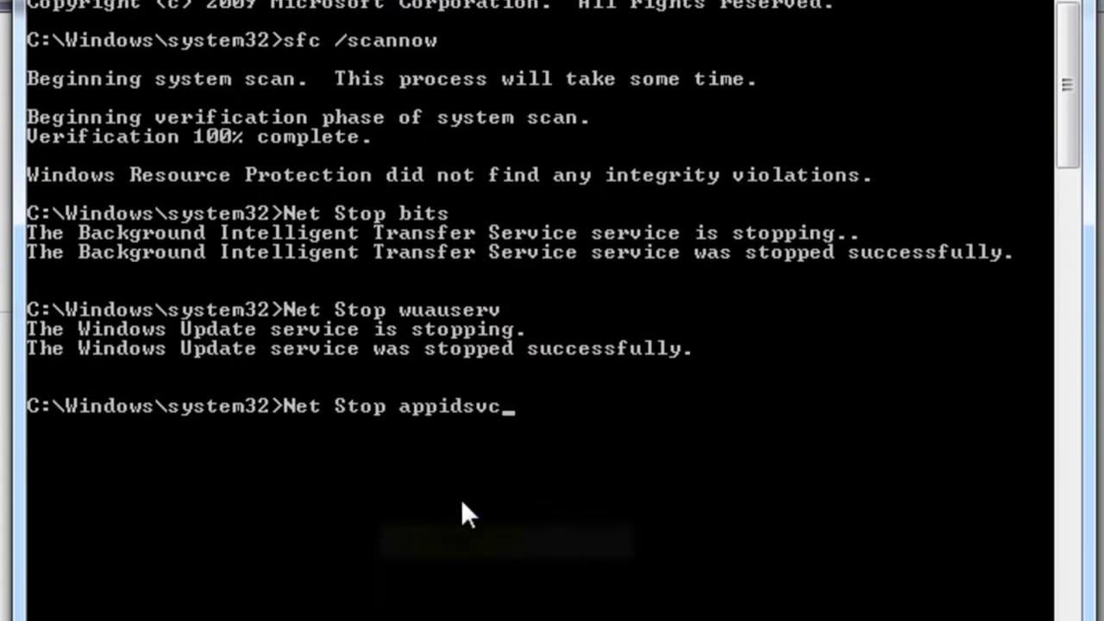
key(Return)
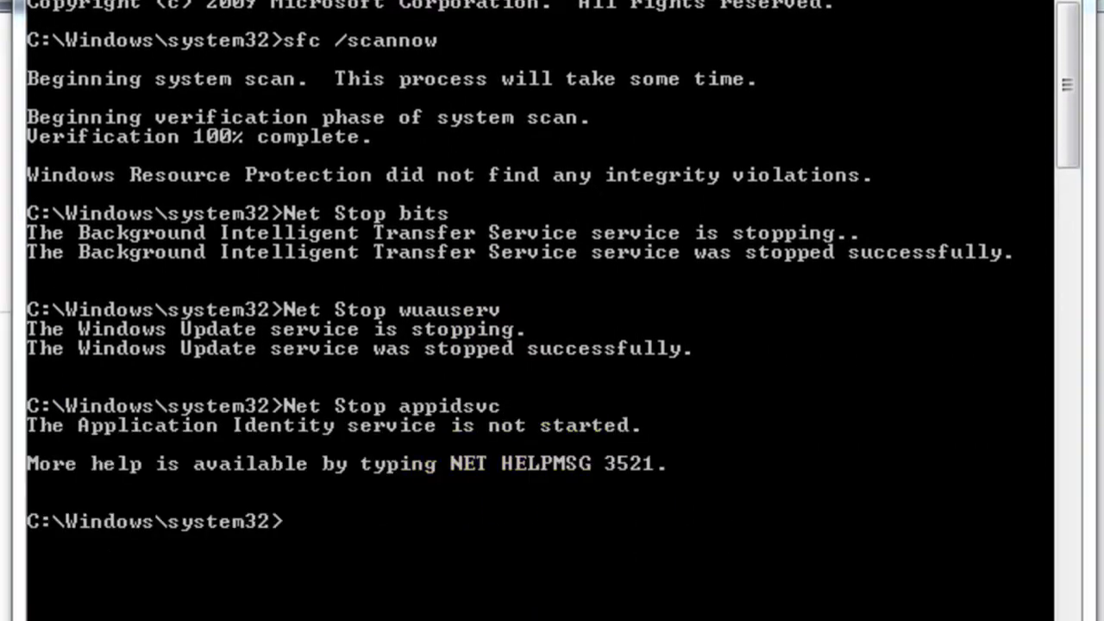
Step: Stop the Cryptographic Services service by running Net Stop cryptsvc
right_click(379, 548)
click(498, 572)
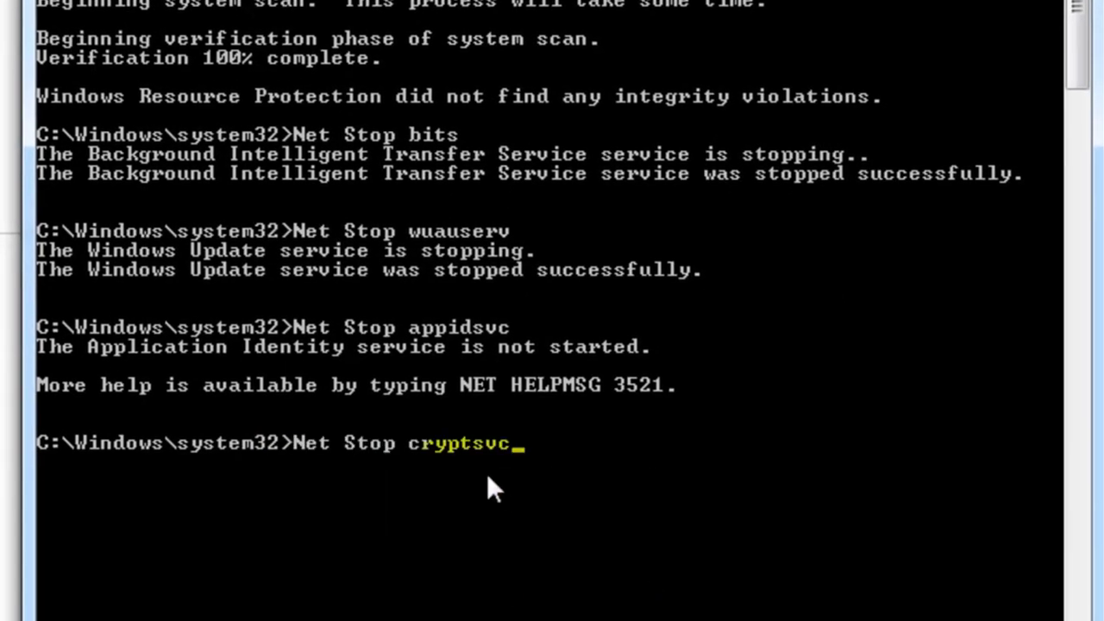
key(Return)
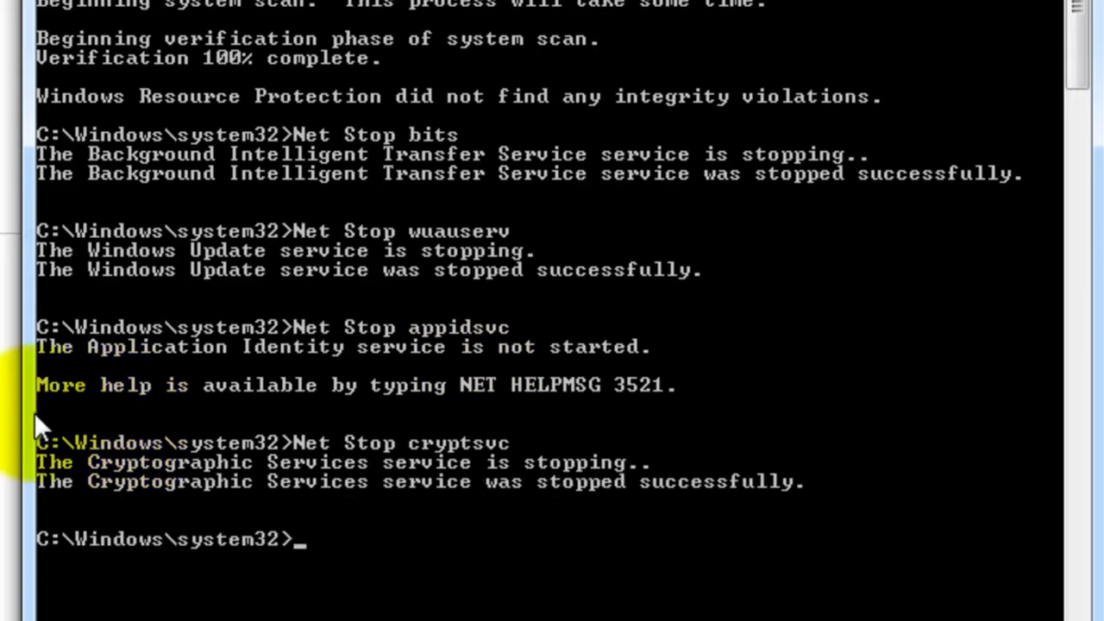
Step: Try to rename %systemroot%\SoftwareDistribution to SoftwareDistribution.bak and %systemroot%\system32\catroot2 to catroot2.bak using Ren commands
right_click(365, 523)
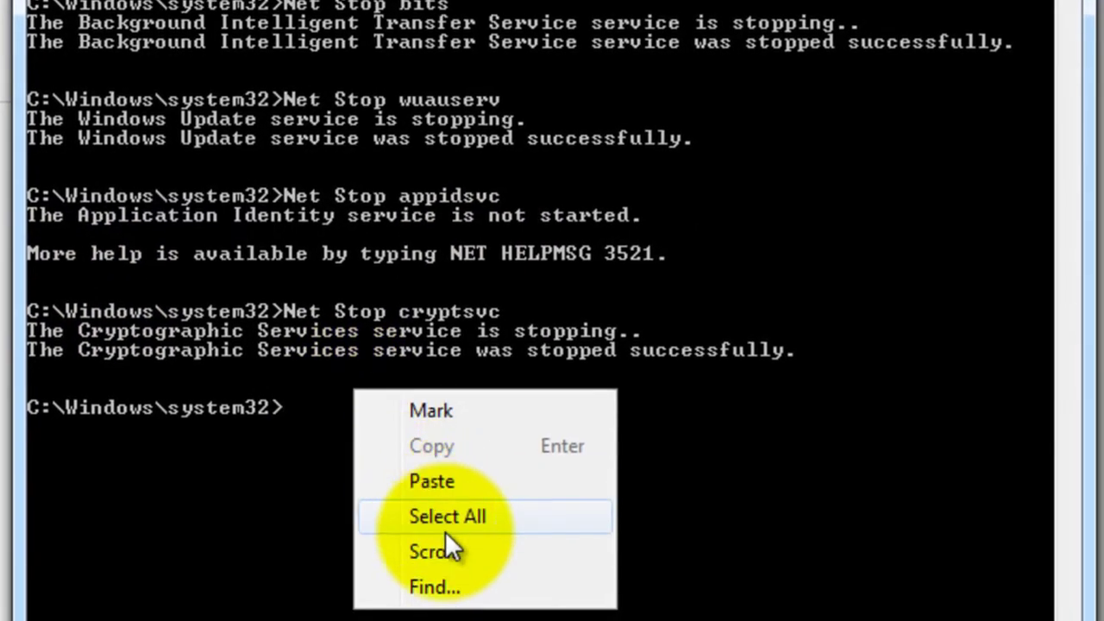
click(458, 481)
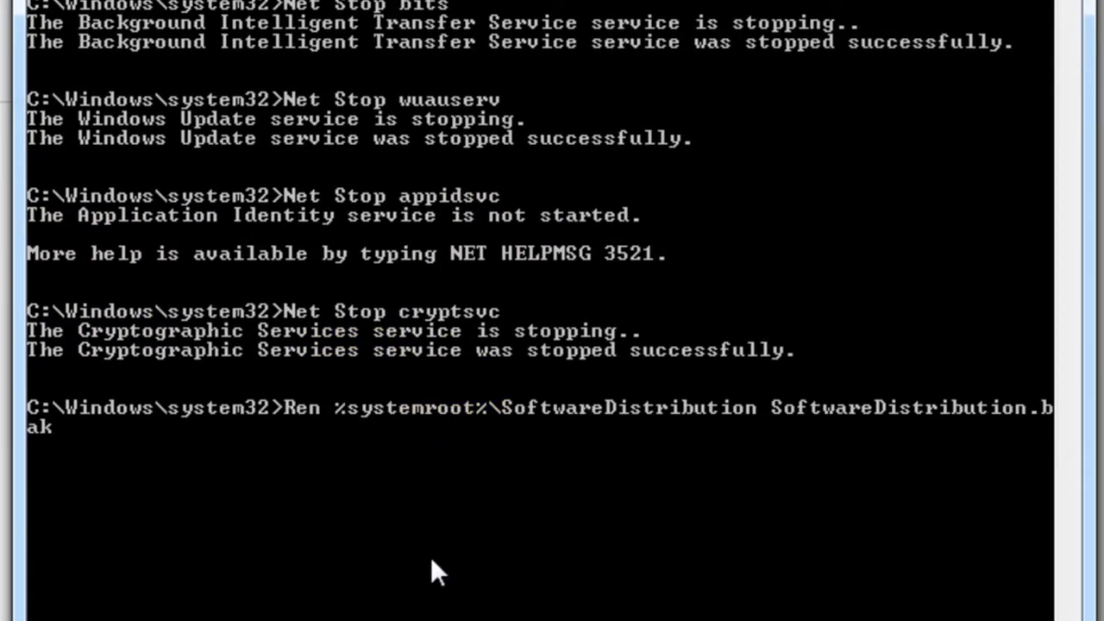
key(Return)
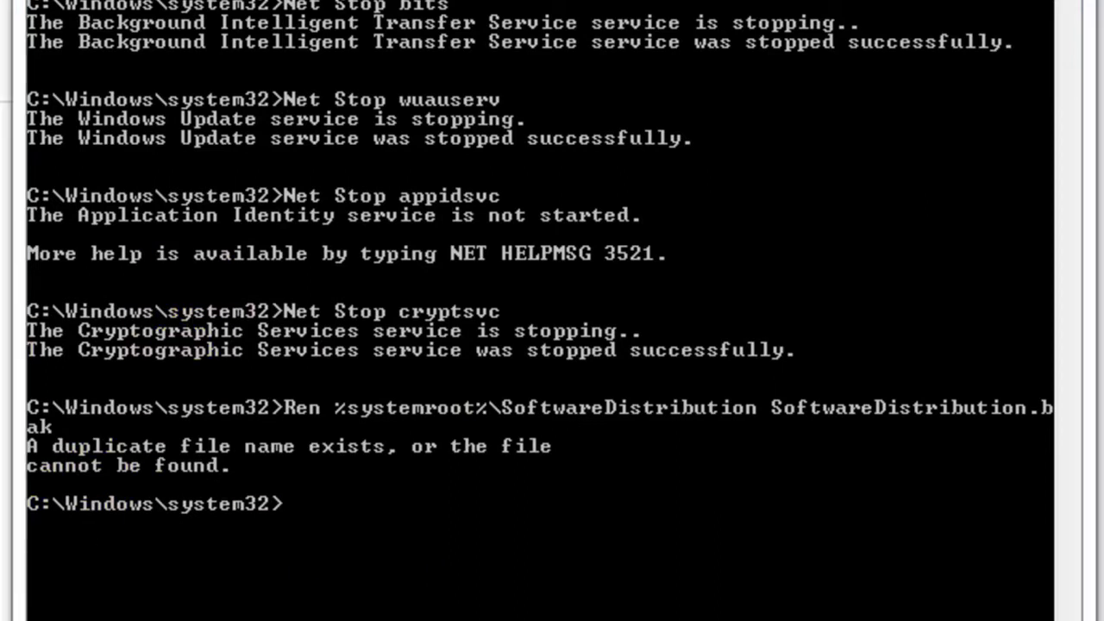
right_click(288, 471)
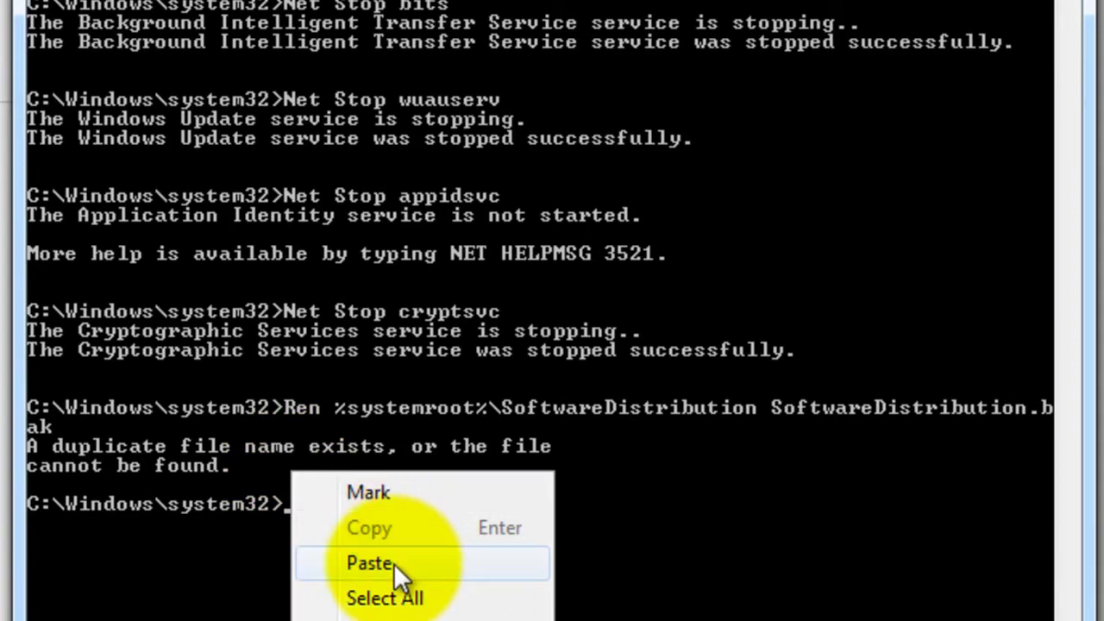
click(371, 563)
key(Return)
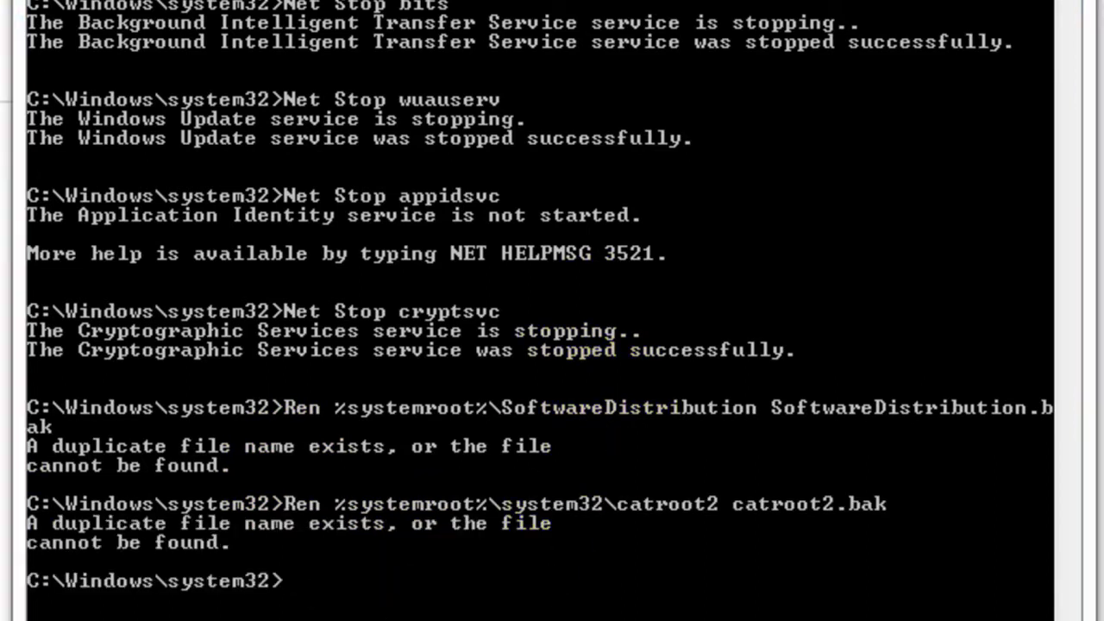
Step: Restart the Background Intelligent Transfer and Windows Update services by running Net Start bits and Net Start wuauserv
right_click(211, 492)
click(326, 428)
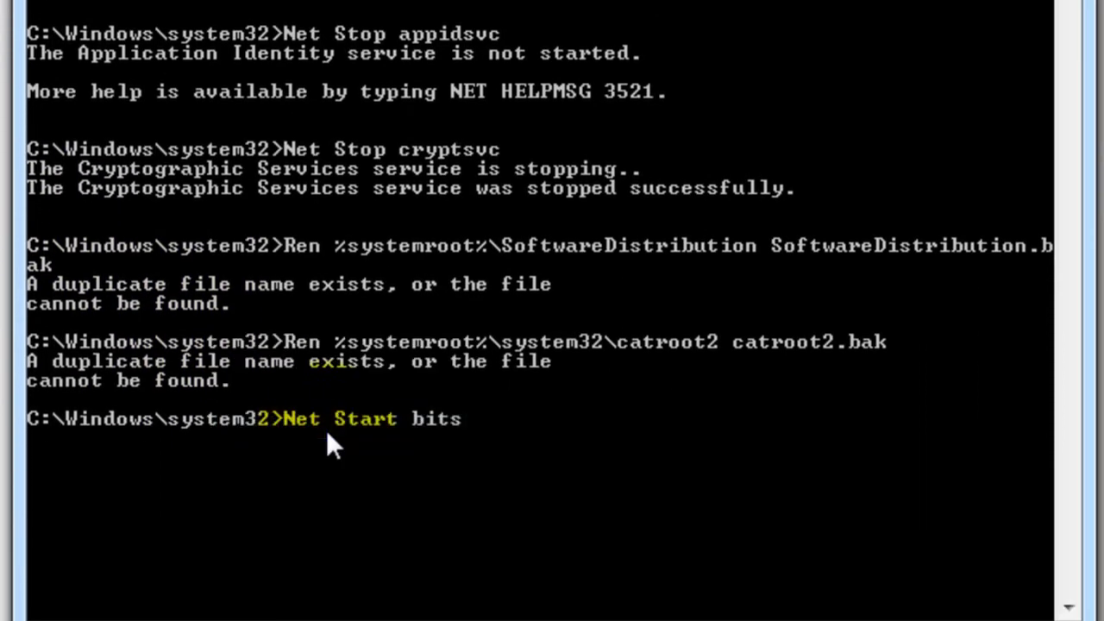
key(Return)
right_click(584, 513)
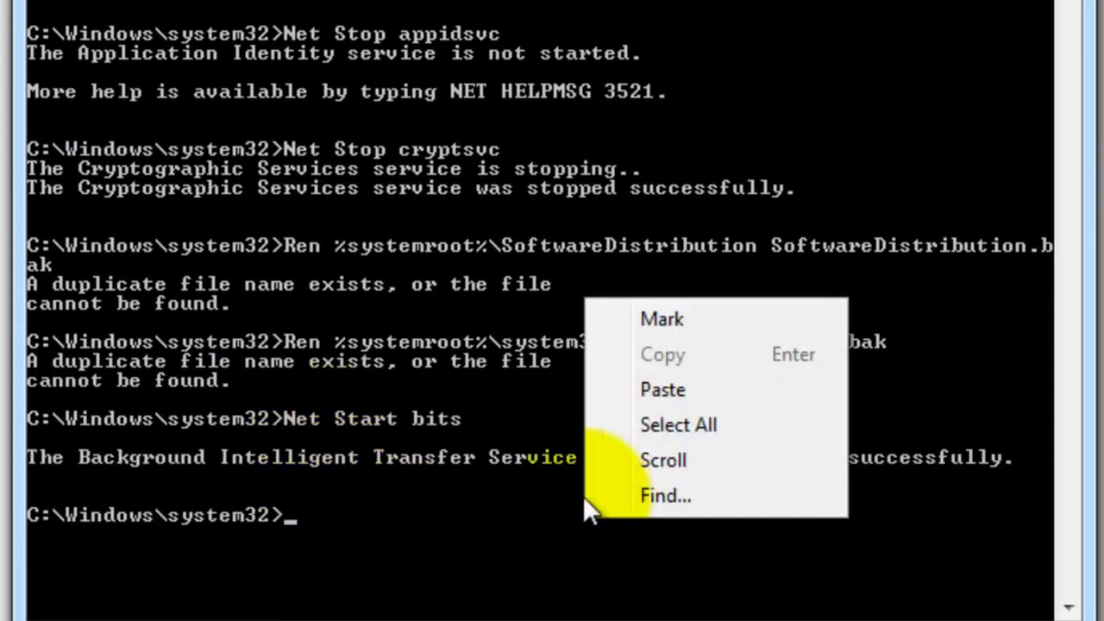
click(631, 389)
key(Return)
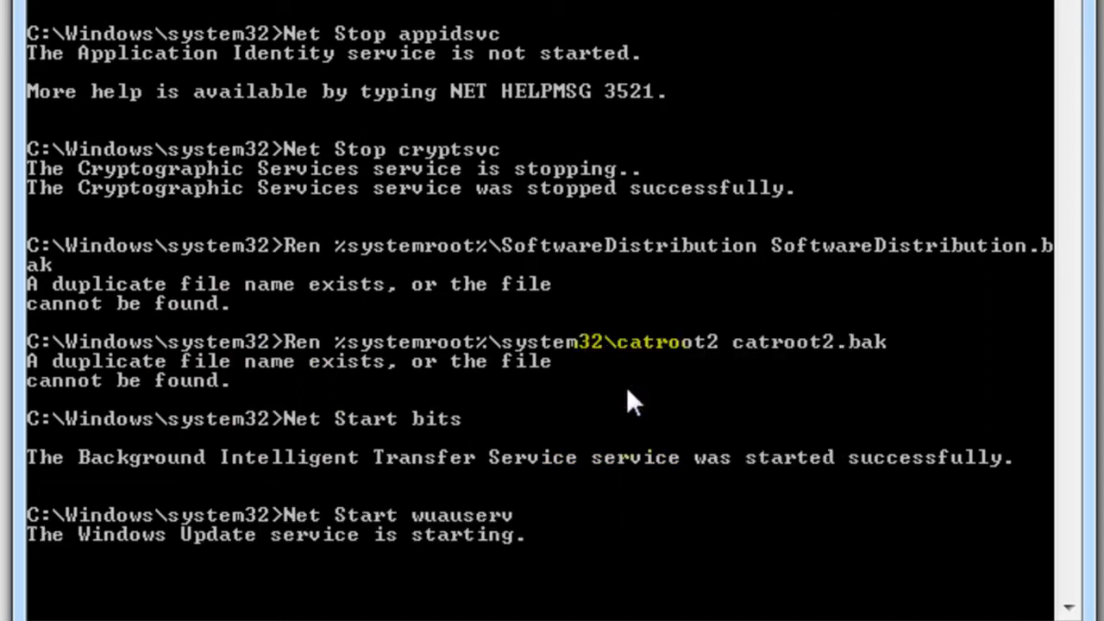
scroll(464, 342, down, 3)
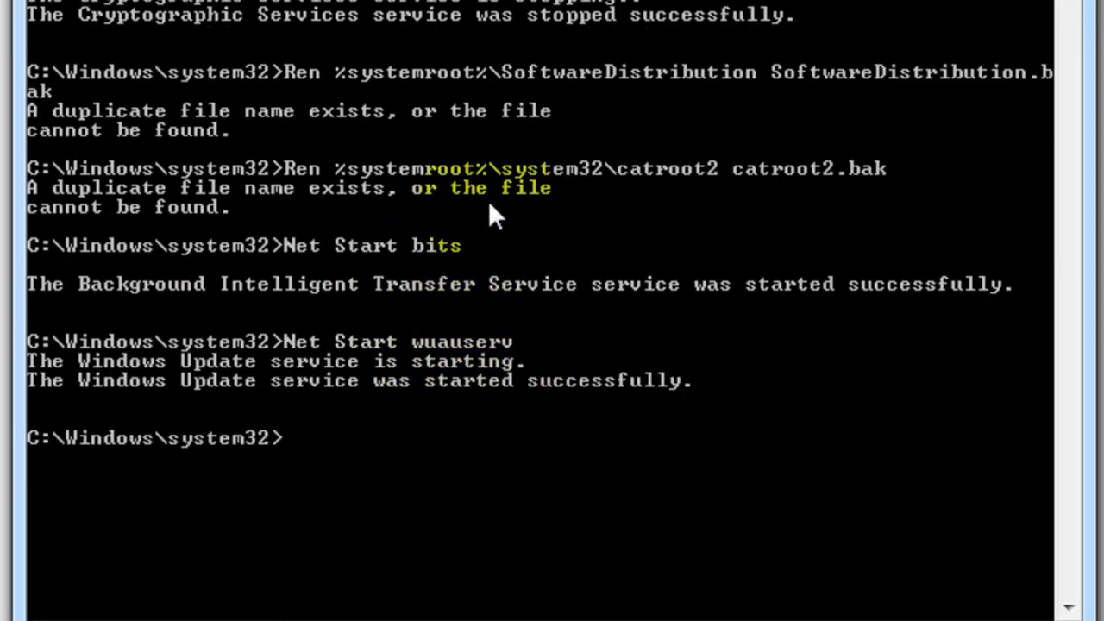
Step: Start the Application Identity service, correcting the pasted Net Start appidsv command to Net Start appidsvc
right_click(559, 425)
click(614, 297)
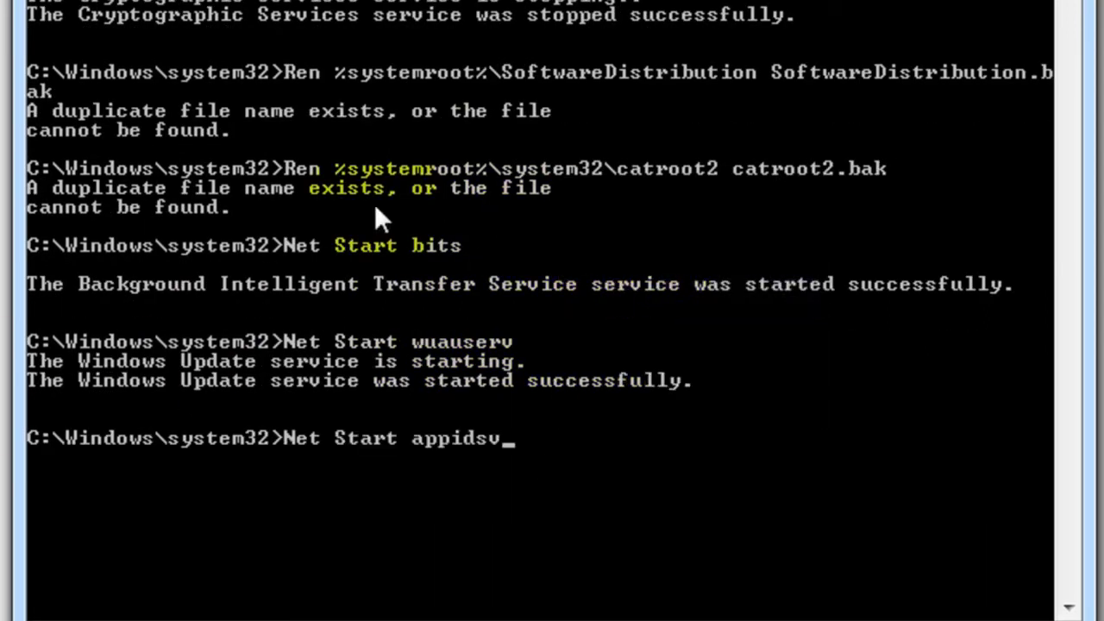
key(Return)
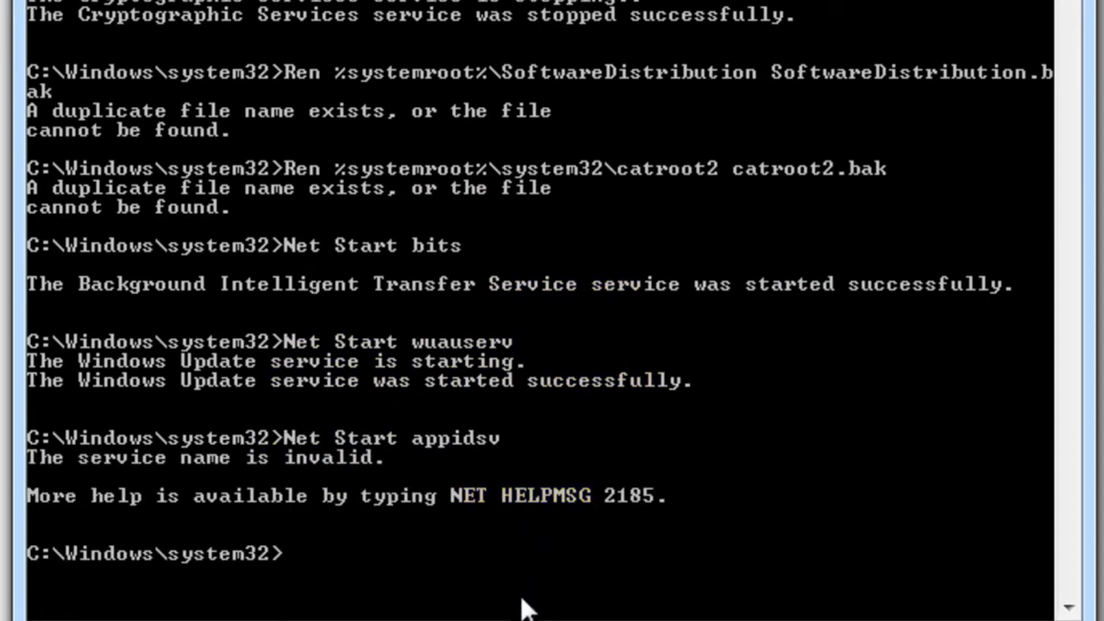
key(Up)
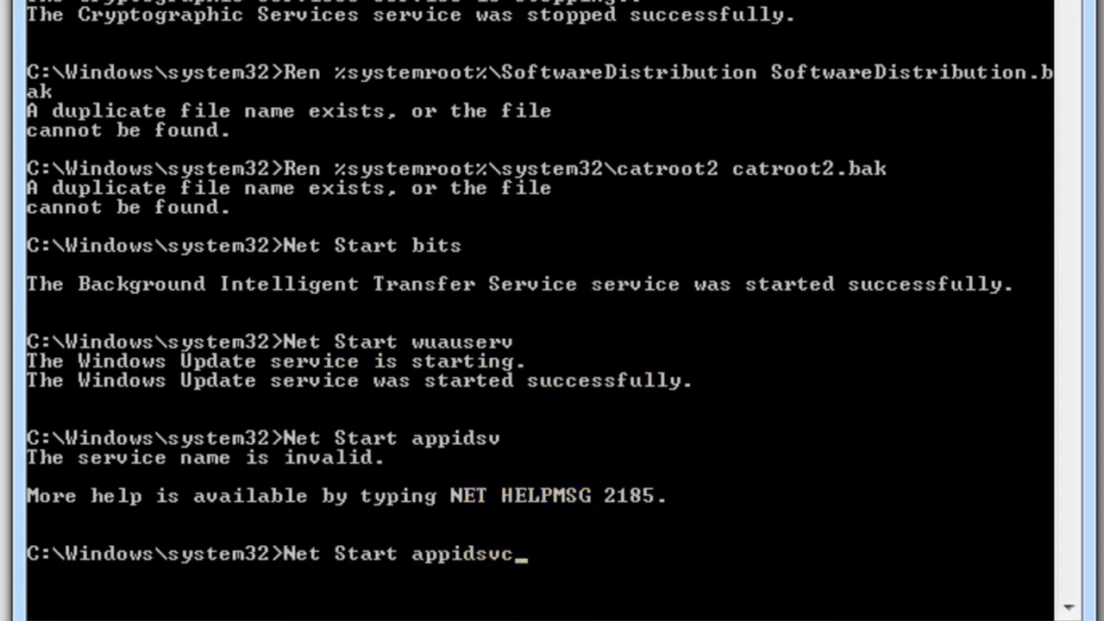
text(c)
key(Return)
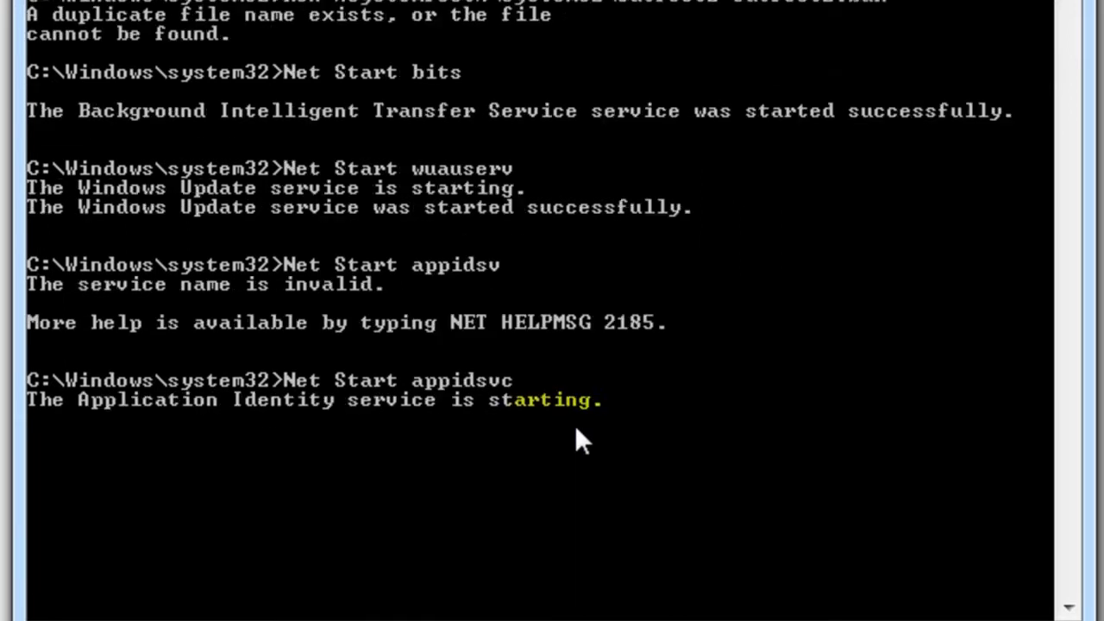
Step: Run Net Start cryptsvc to start the Cryptographic Services service
right_click(505, 390)
click(556, 477)
key(Return)
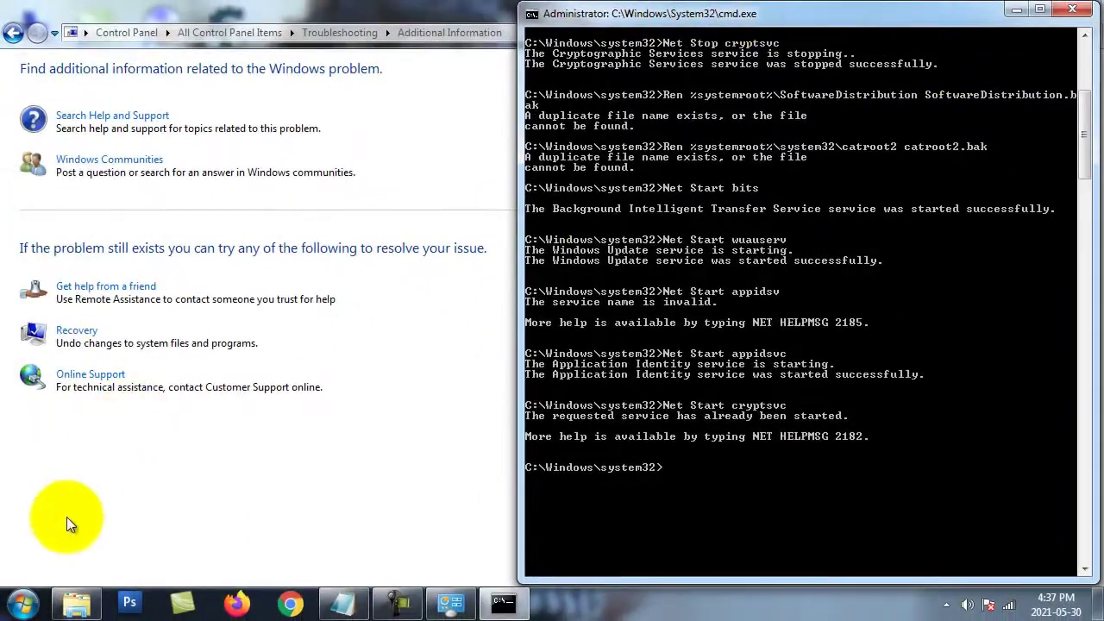
Step: Look at the computer's shut-down options and bring up the Camtasia Studio folder window
click(19, 604)
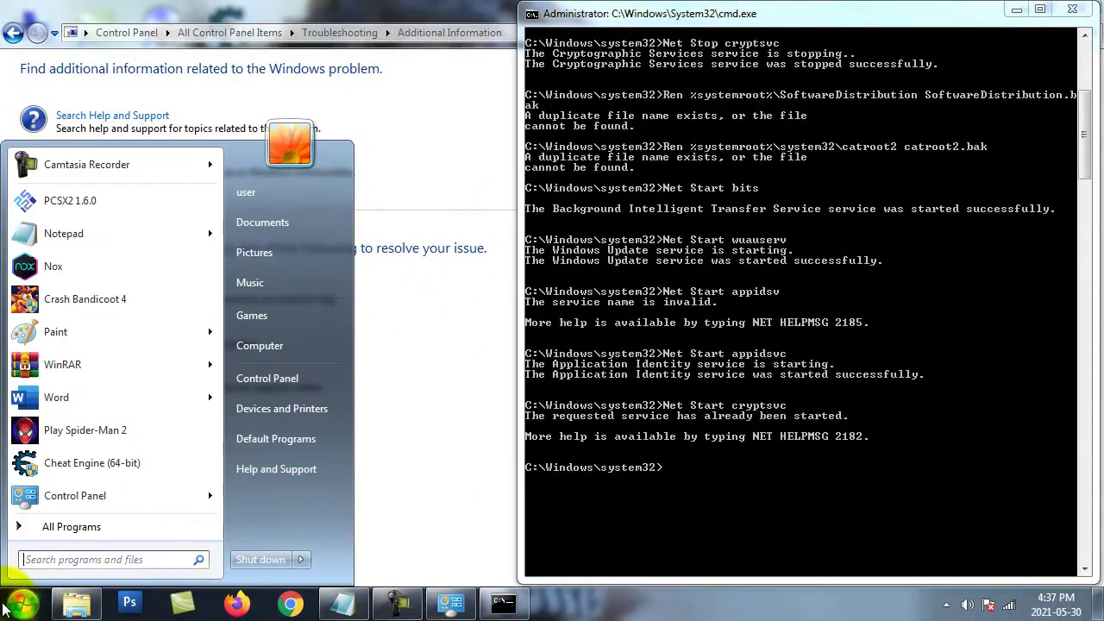
click(299, 560)
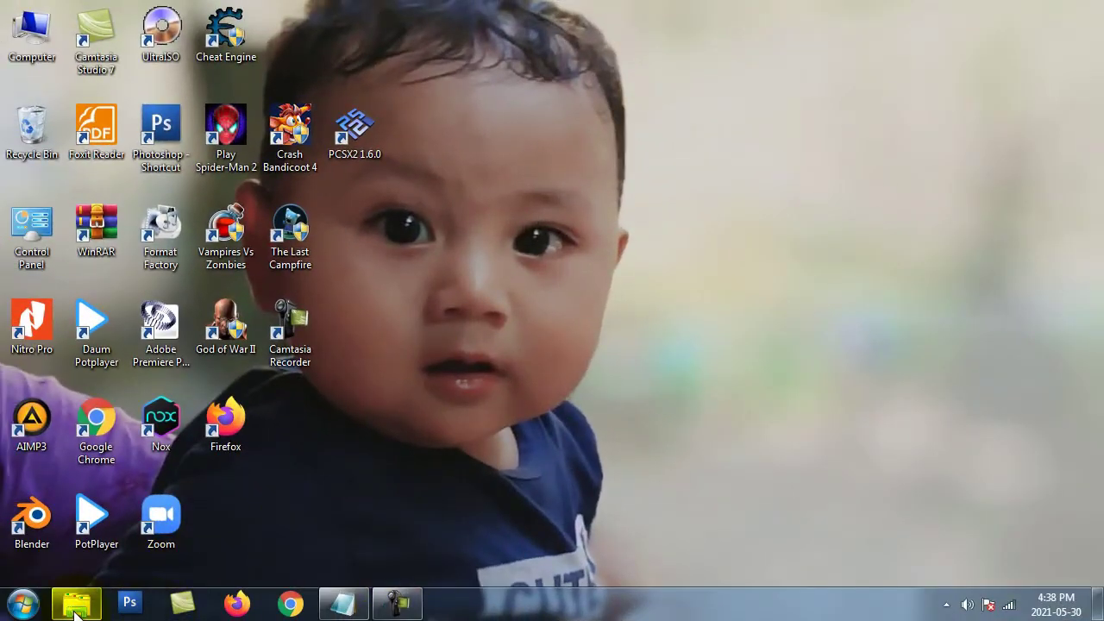
click(76, 608)
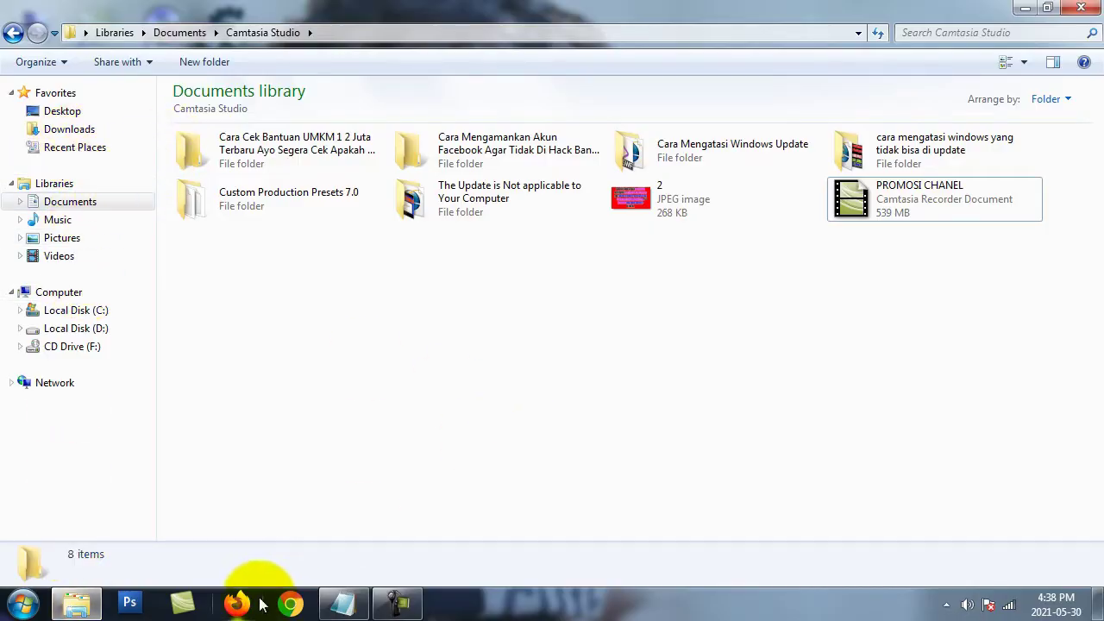
Step: Open Control Panel and go to Windows Update in the System and Security category
click(9, 604)
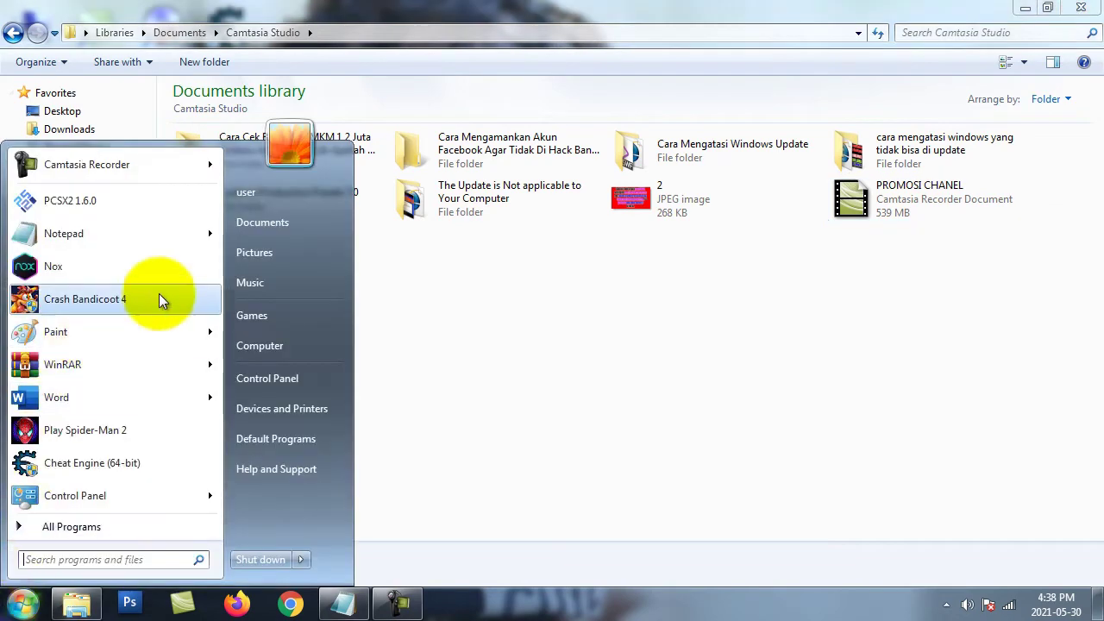
click(273, 377)
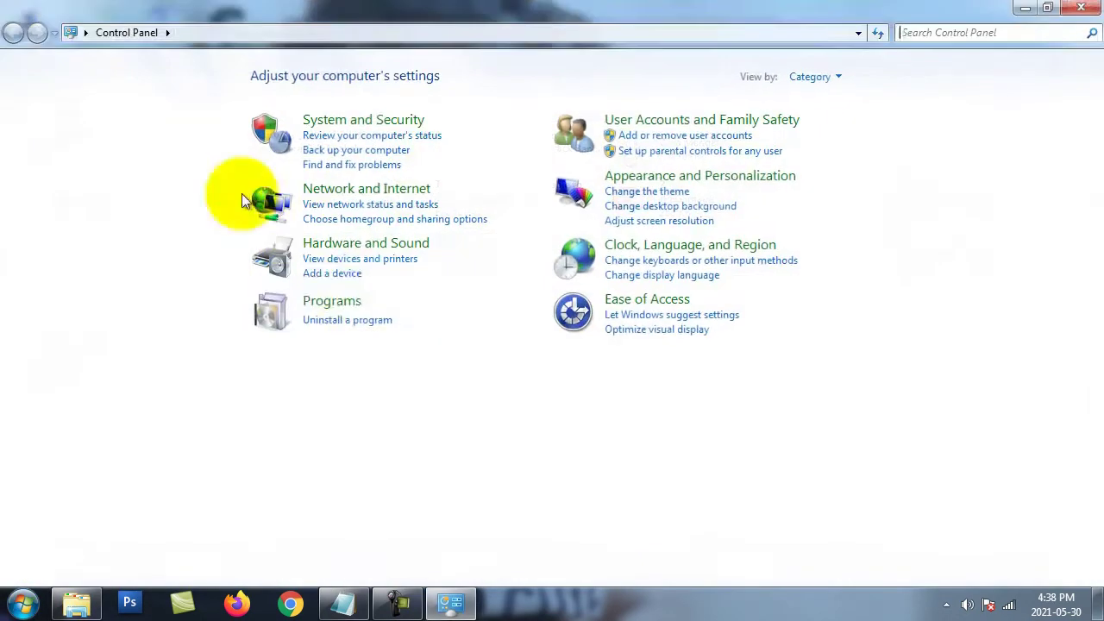
click(377, 121)
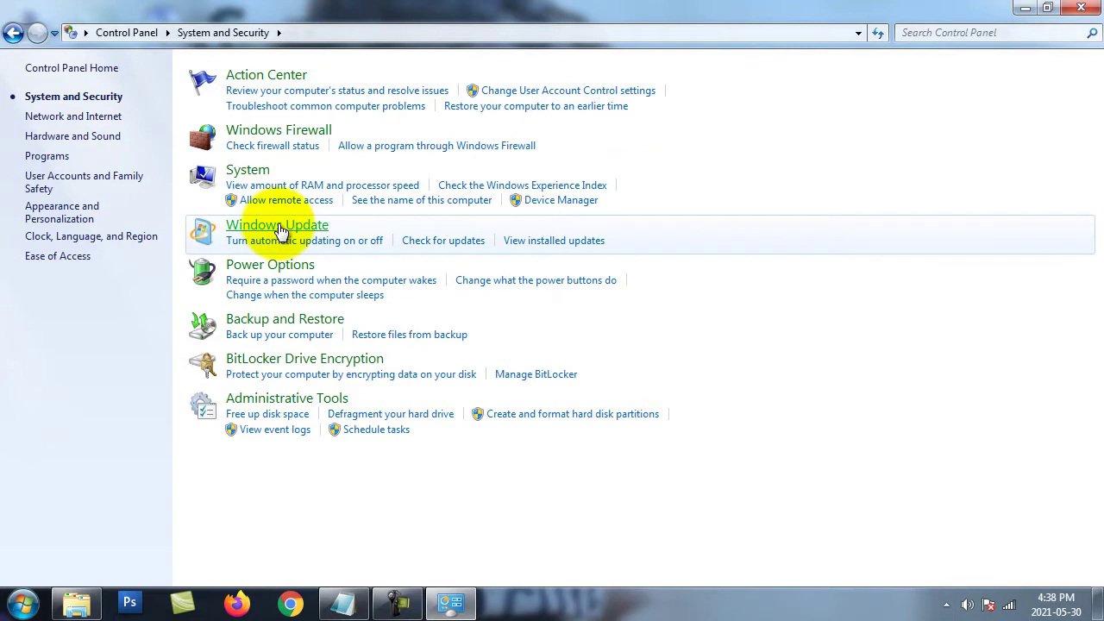
click(309, 227)
click(608, 115)
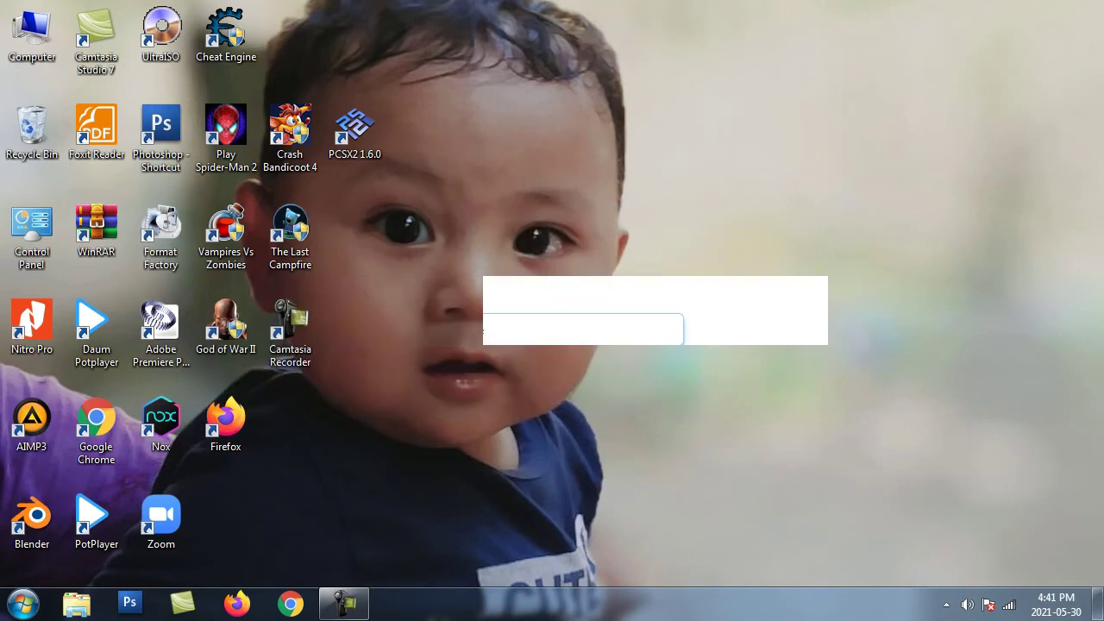
Step: Search the computer for "service", open Services and maximize its window
right_click(602, 129)
click(645, 178)
click(22, 602)
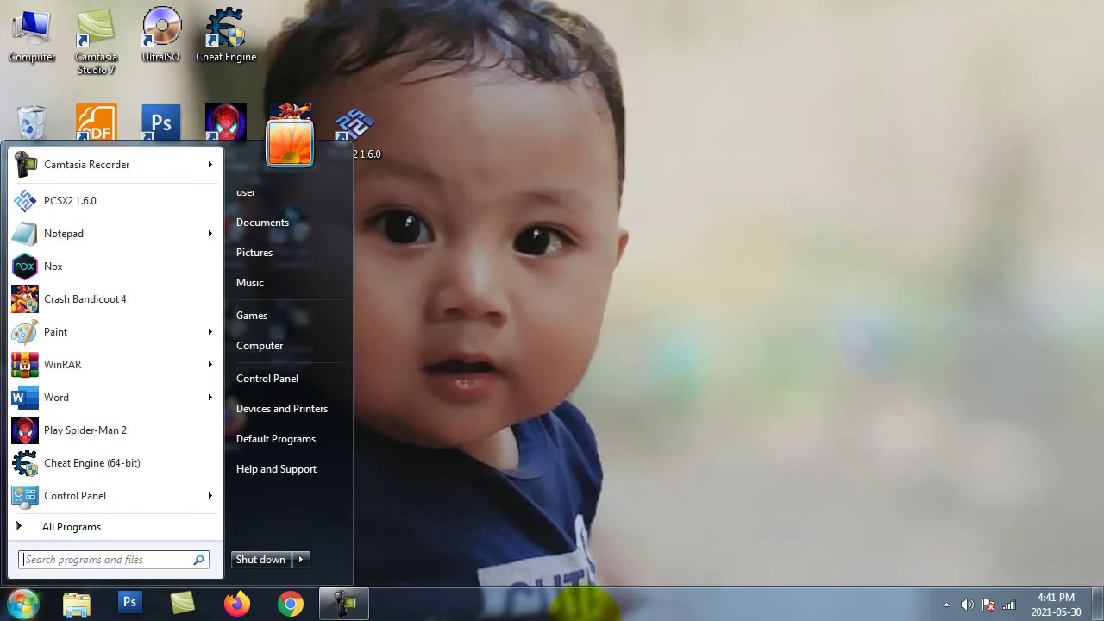
text(serv)
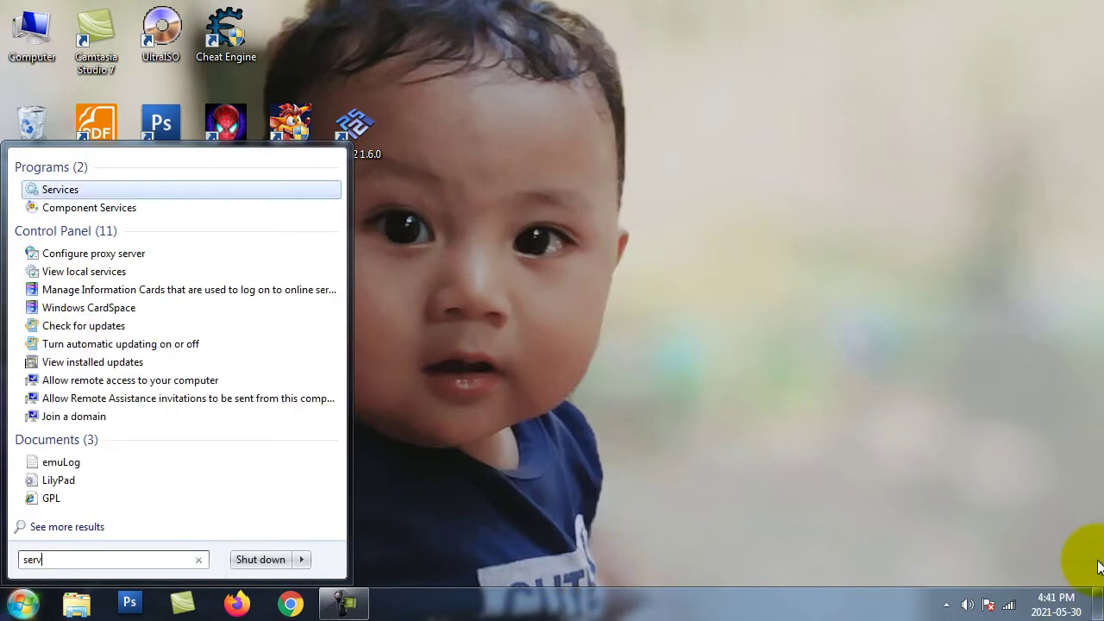
text(ice)
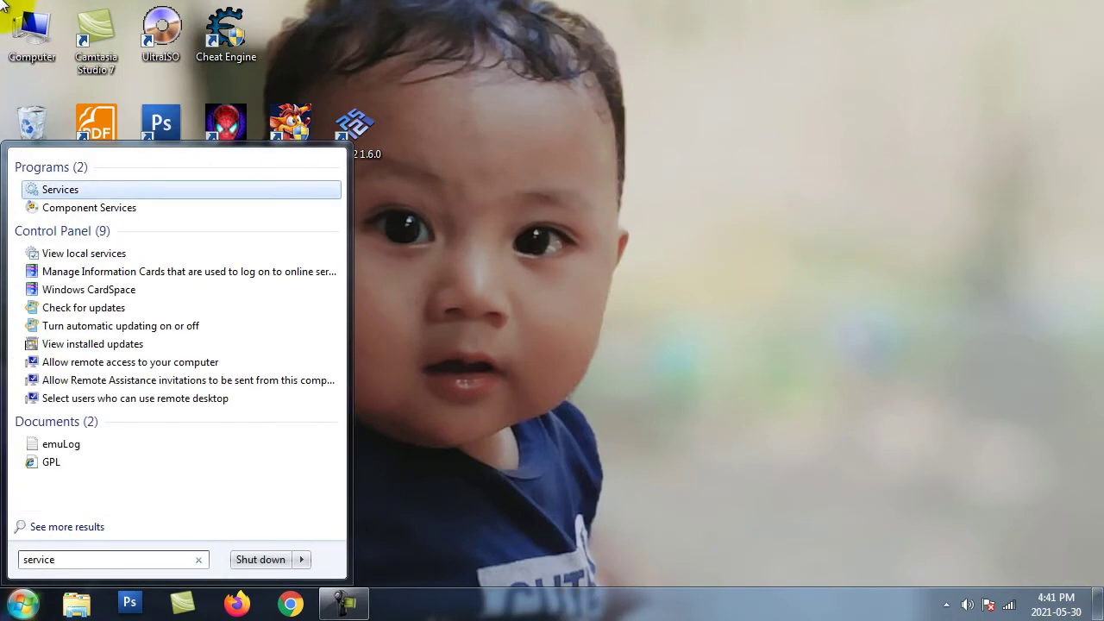
click(66, 190)
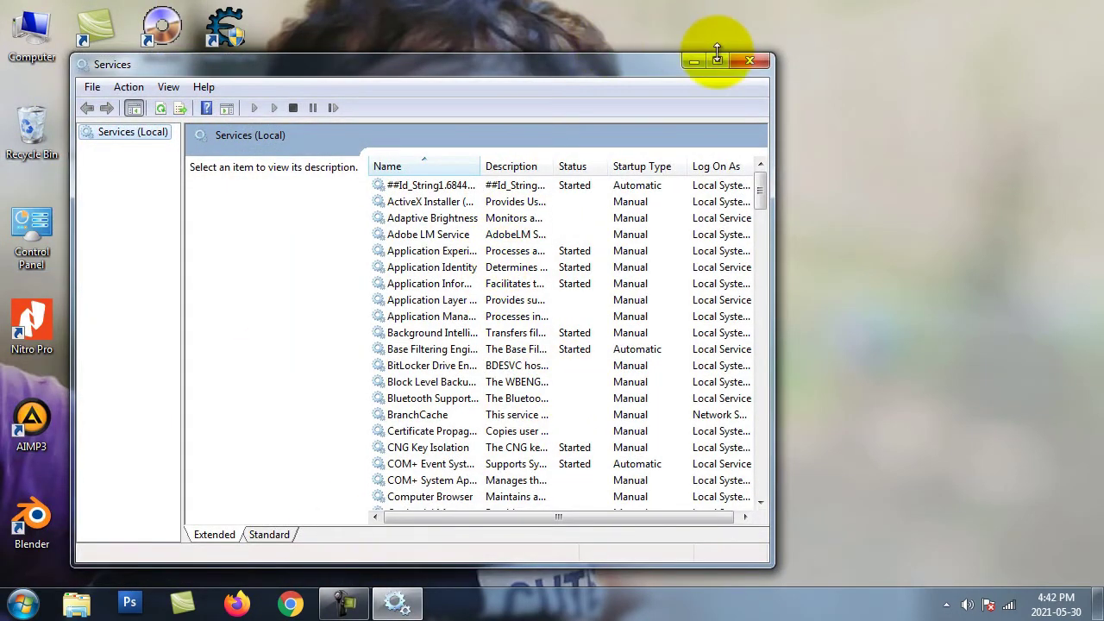
click(718, 61)
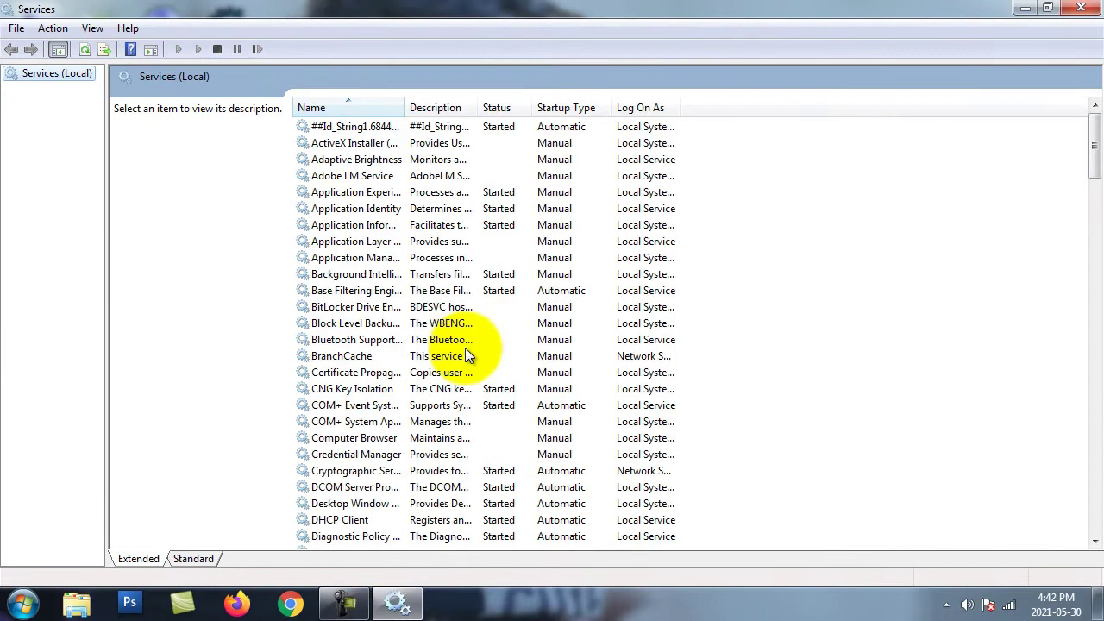
Step: Select the Background Intelligent Transfer Service and check its available actions and startup type
click(354, 274)
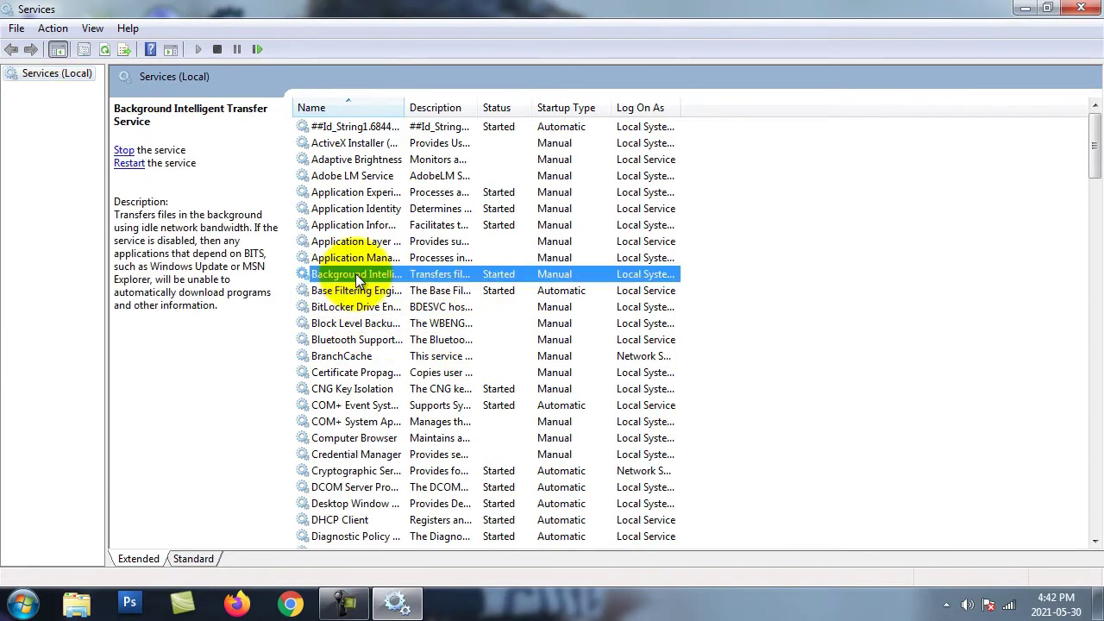
right_click(405, 273)
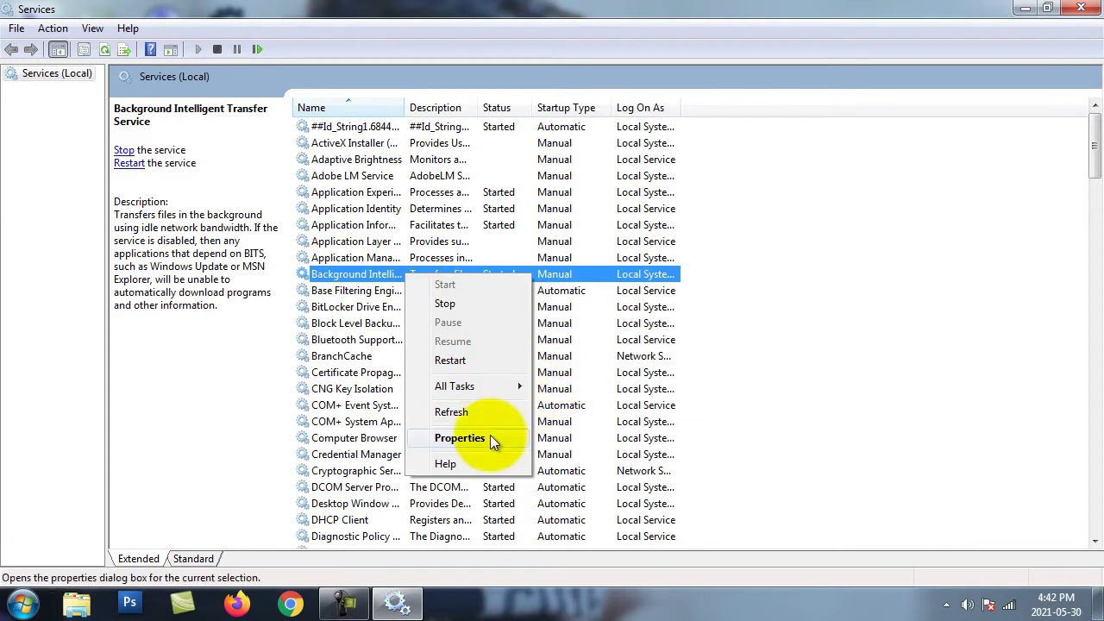
click(552, 276)
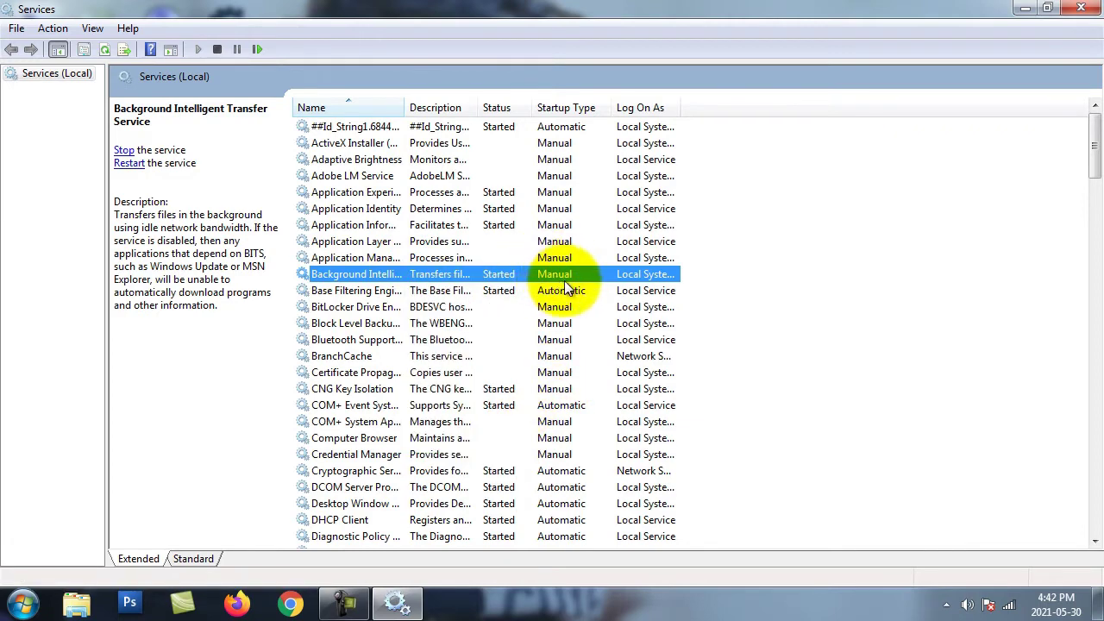
Step: Set the Background Intelligent Transfer Service's startup type to Automatic and restart the service
right_click(544, 277)
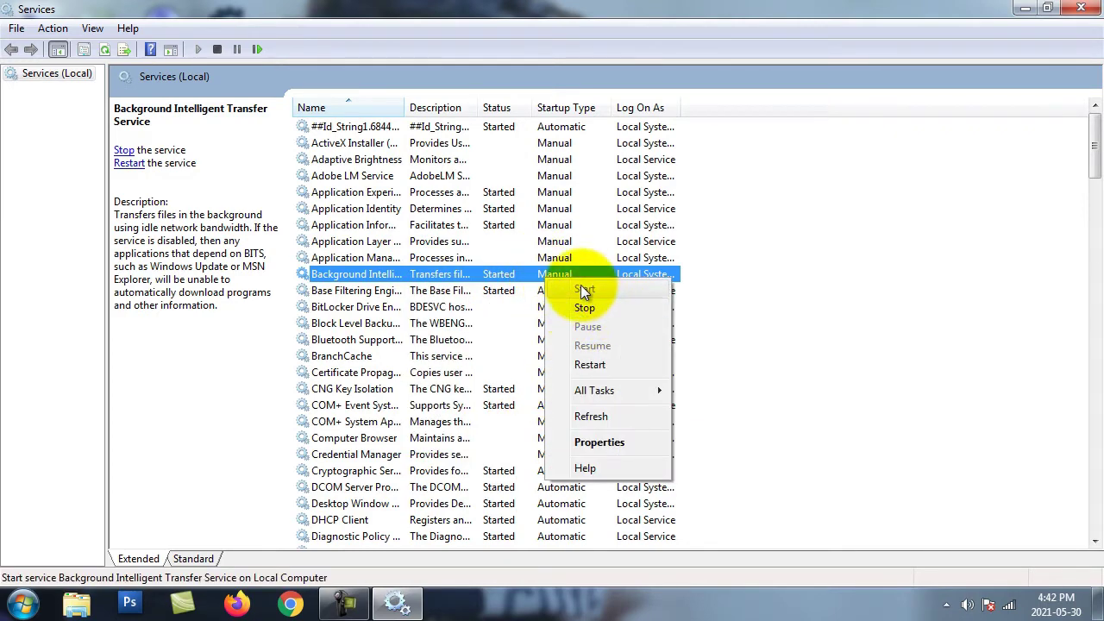
click(602, 442)
click(577, 281)
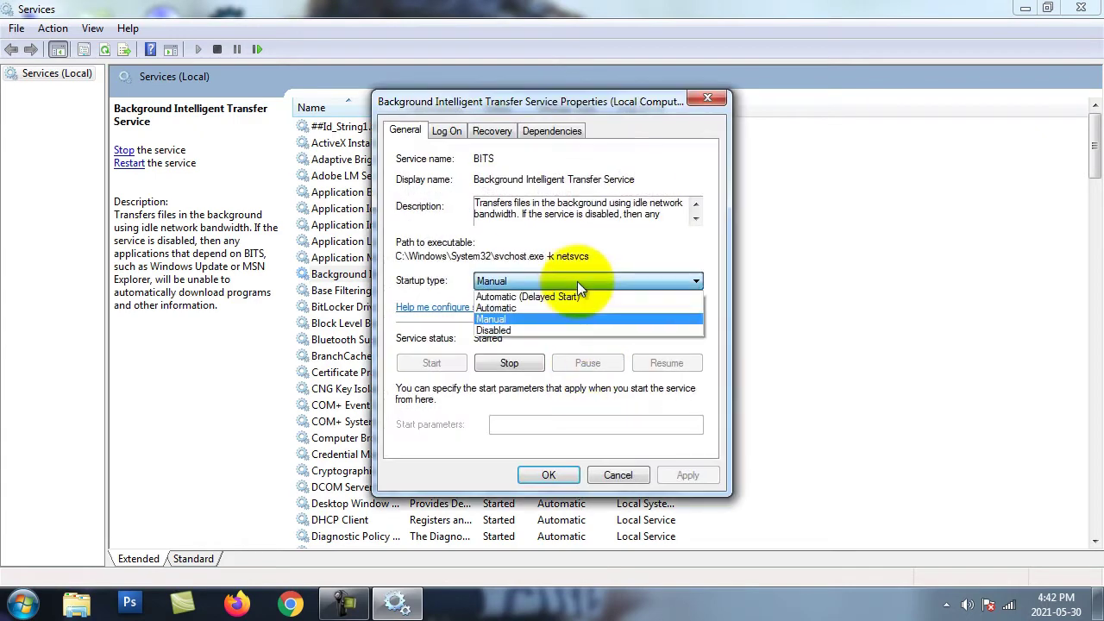
click(523, 305)
click(550, 473)
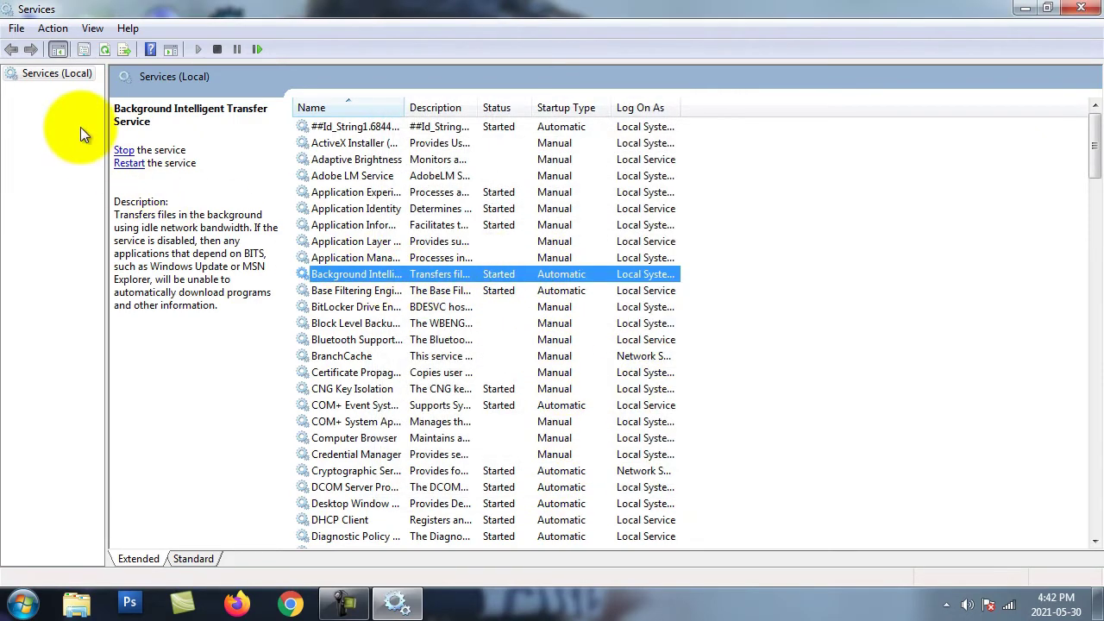
click(126, 163)
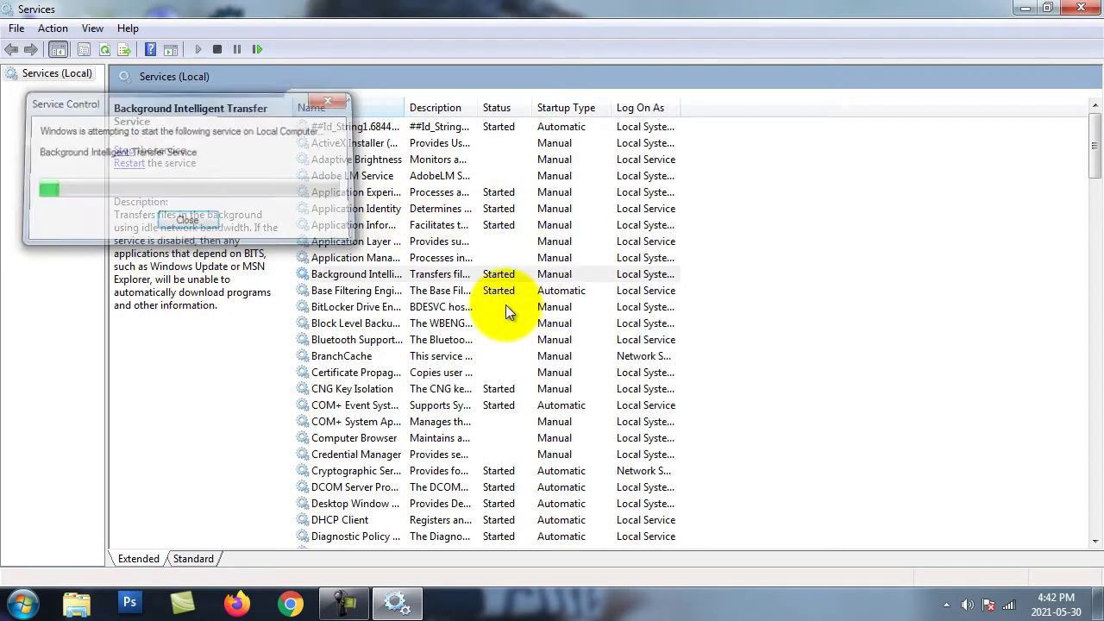
Step: Reopen the Background Intelligent Transfer Service's properties and set its startup type to Automatic again
right_click(558, 273)
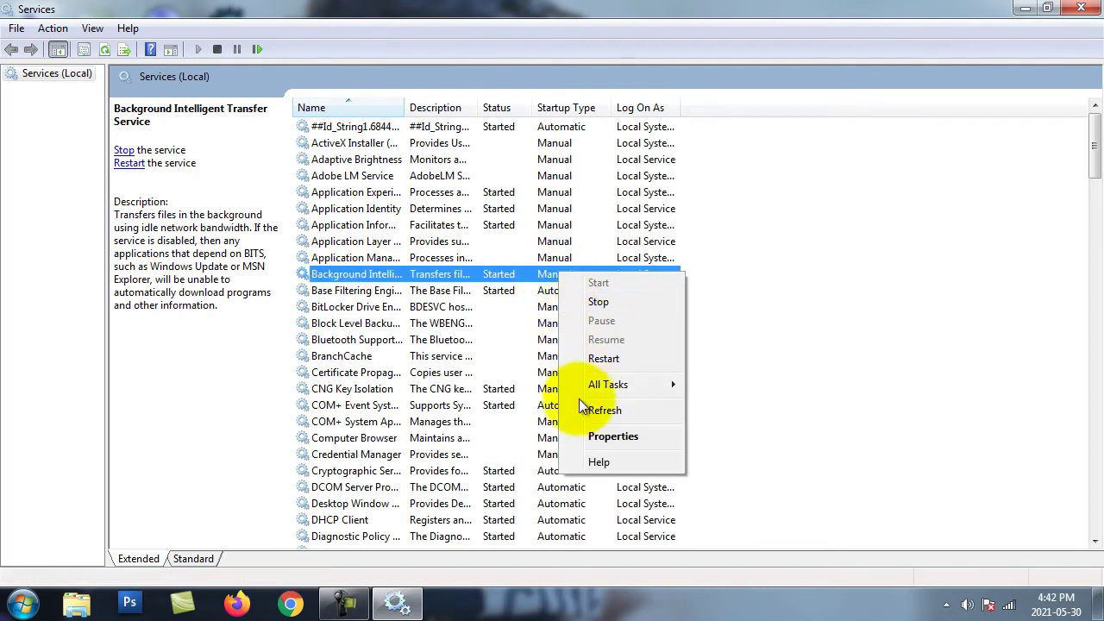
click(594, 436)
click(532, 281)
click(526, 303)
click(553, 458)
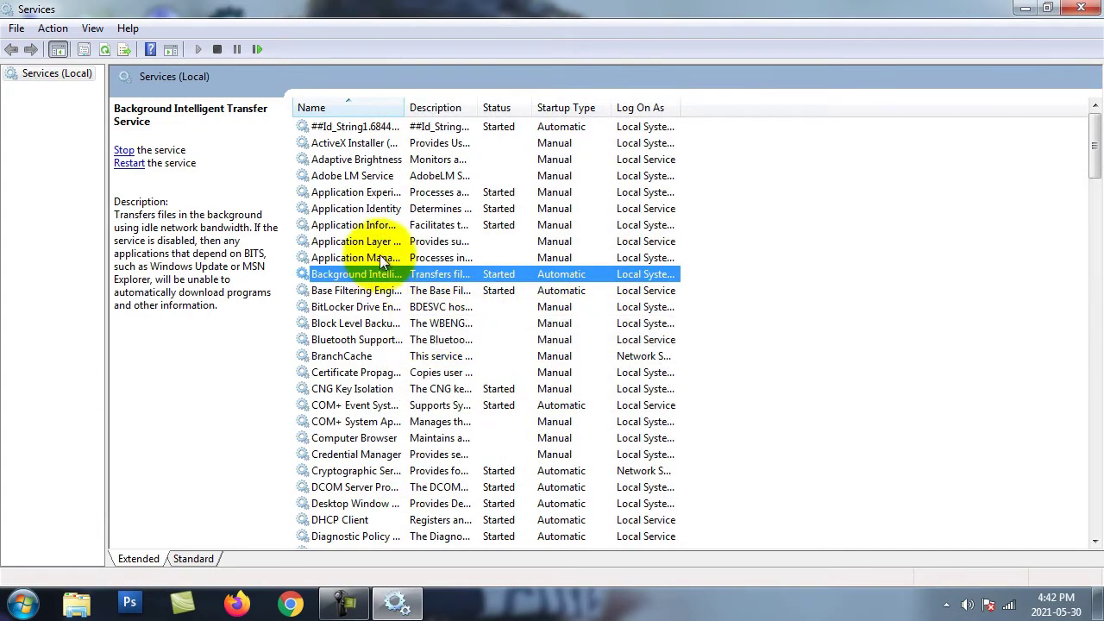
Step: Set the Windows Update service's startup type to Automatic and restart the service
scroll(385, 261, down, 13)
scroll(385, 260, down, 17)
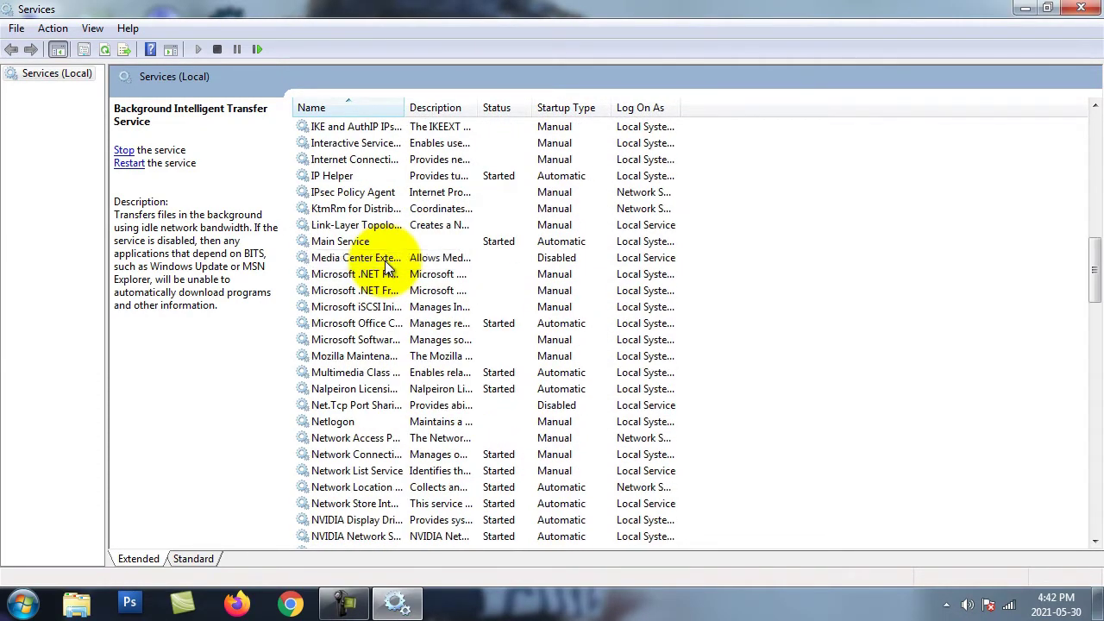
scroll(384, 260, down, 16)
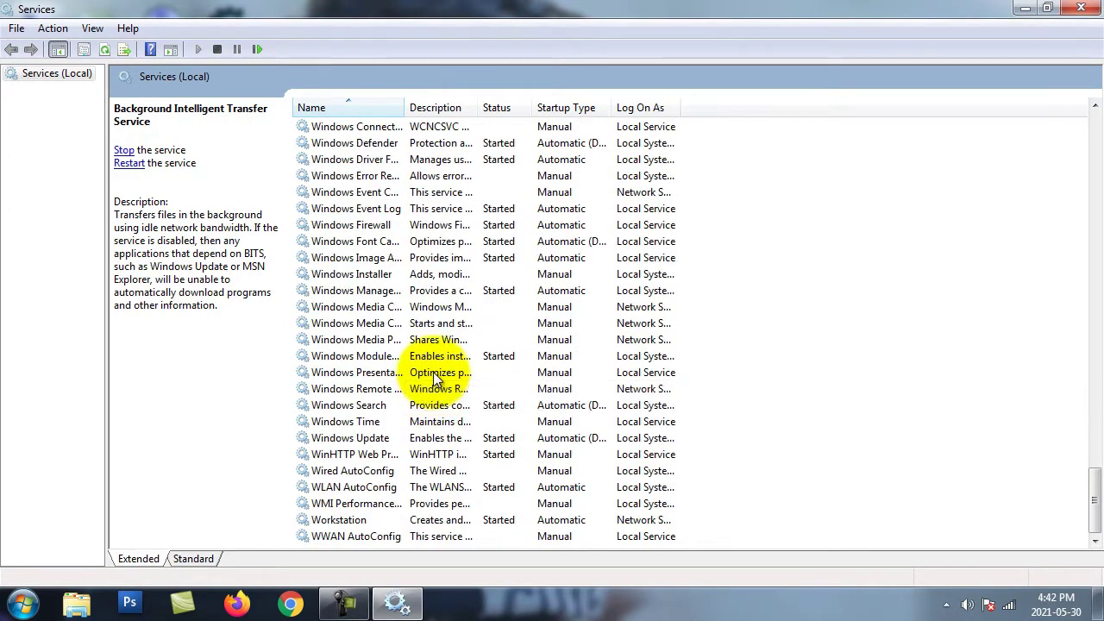
click(369, 438)
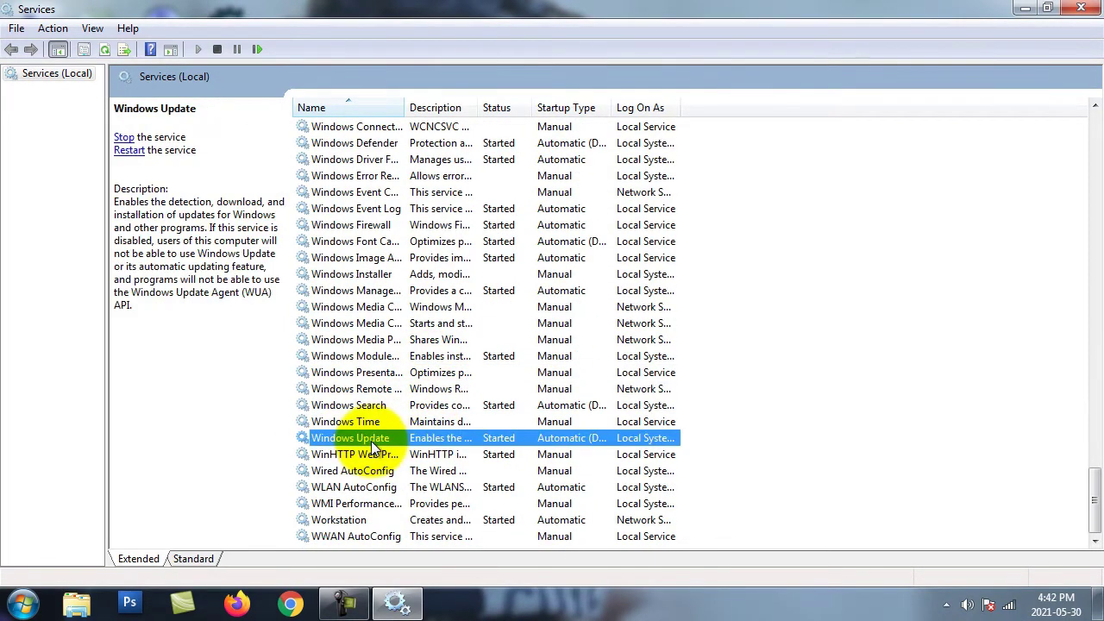
right_click(551, 439)
click(588, 401)
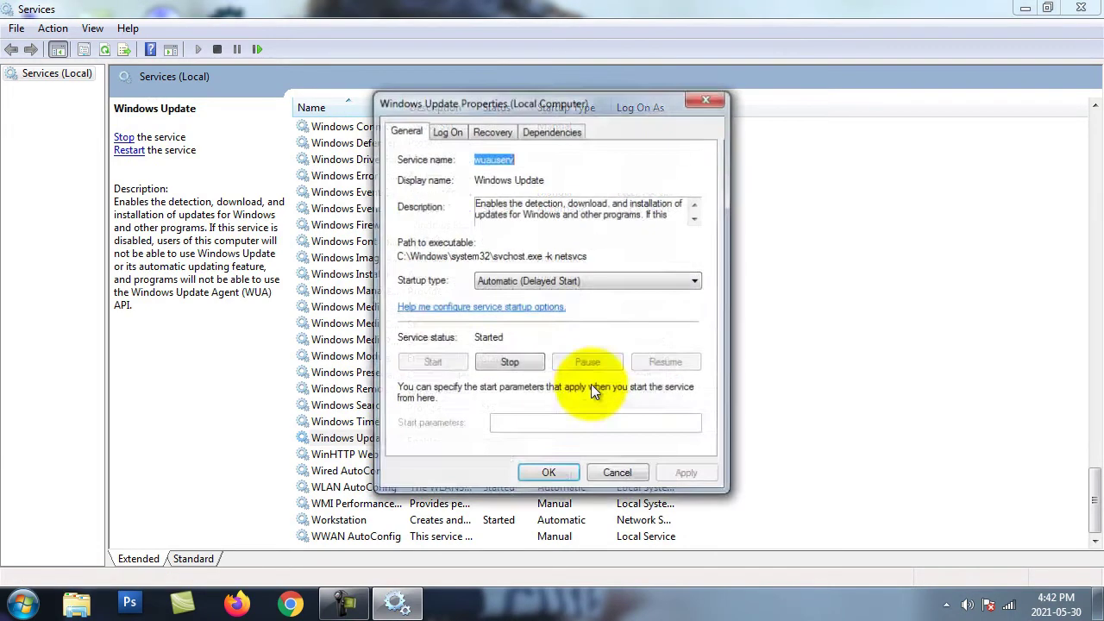
click(562, 281)
click(542, 301)
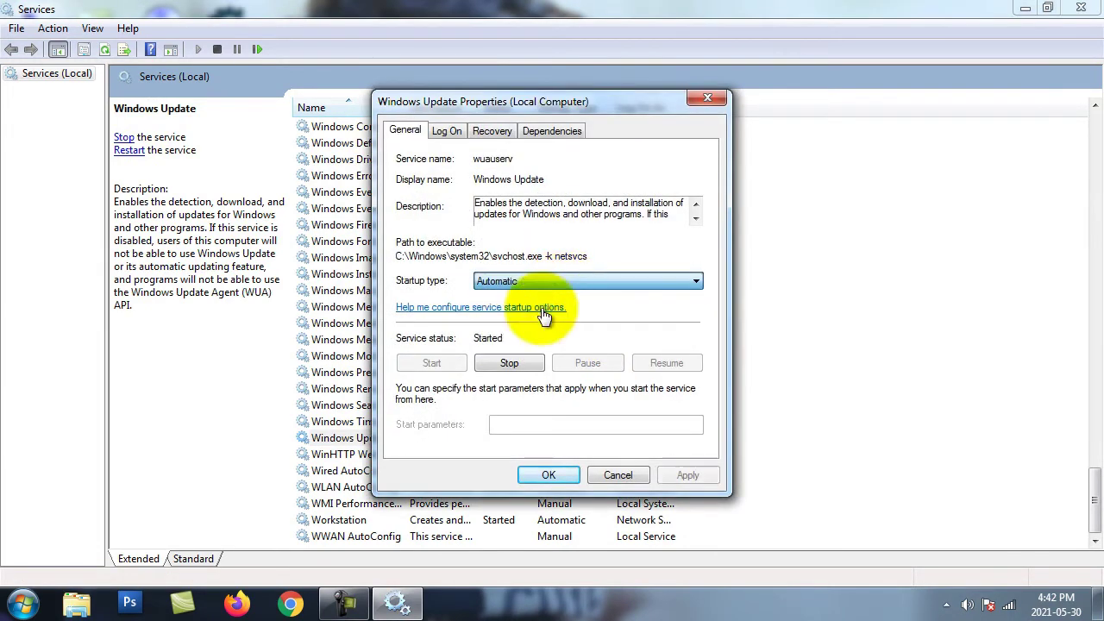
click(566, 471)
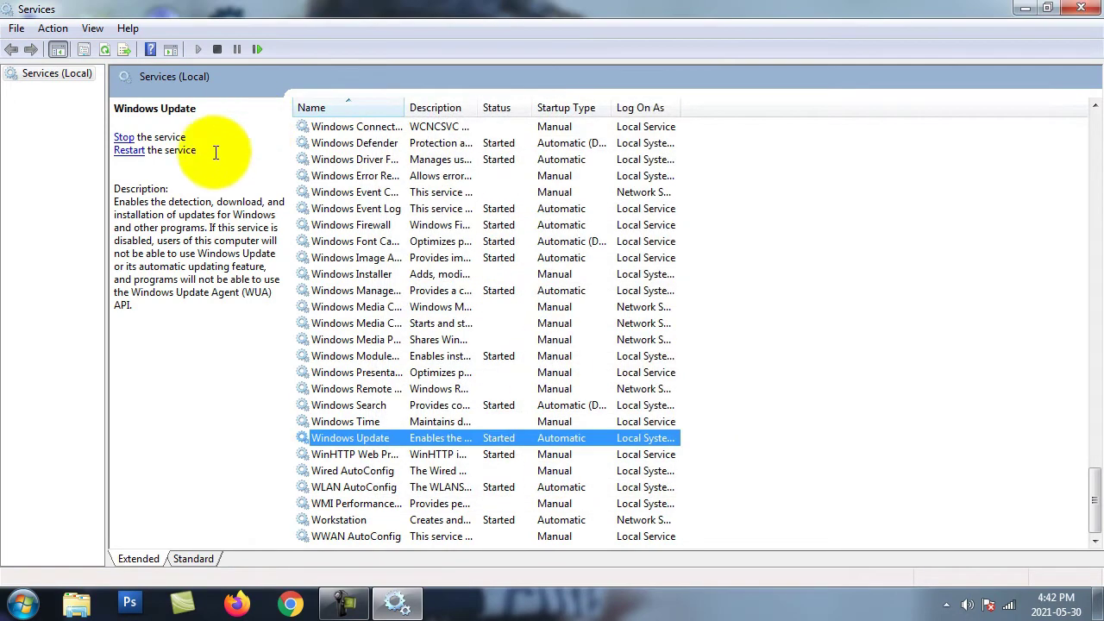
click(126, 149)
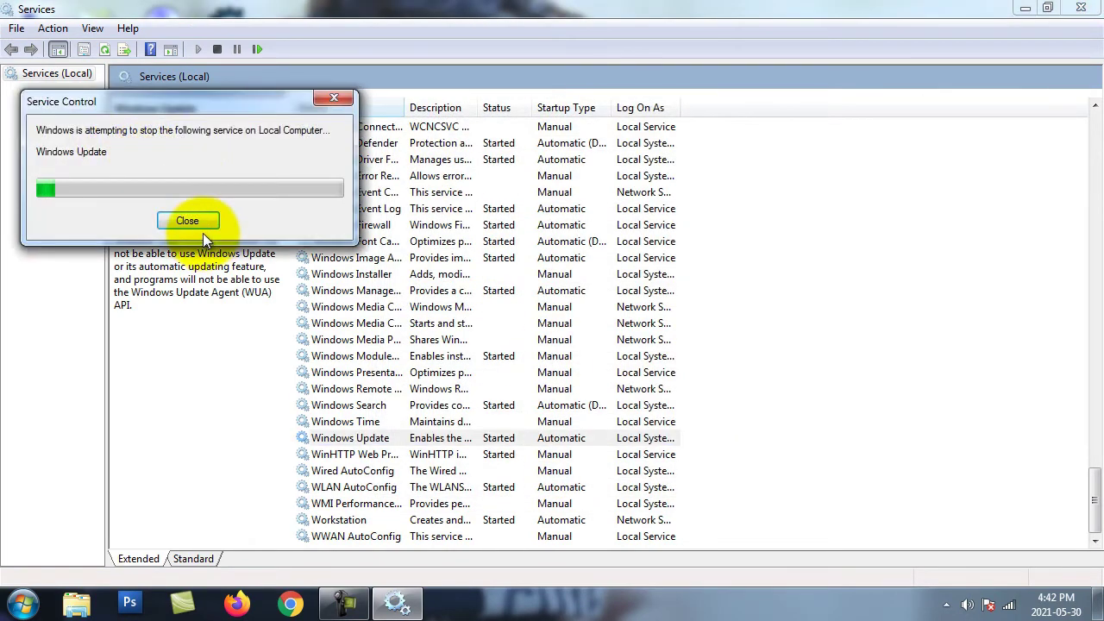
click(201, 227)
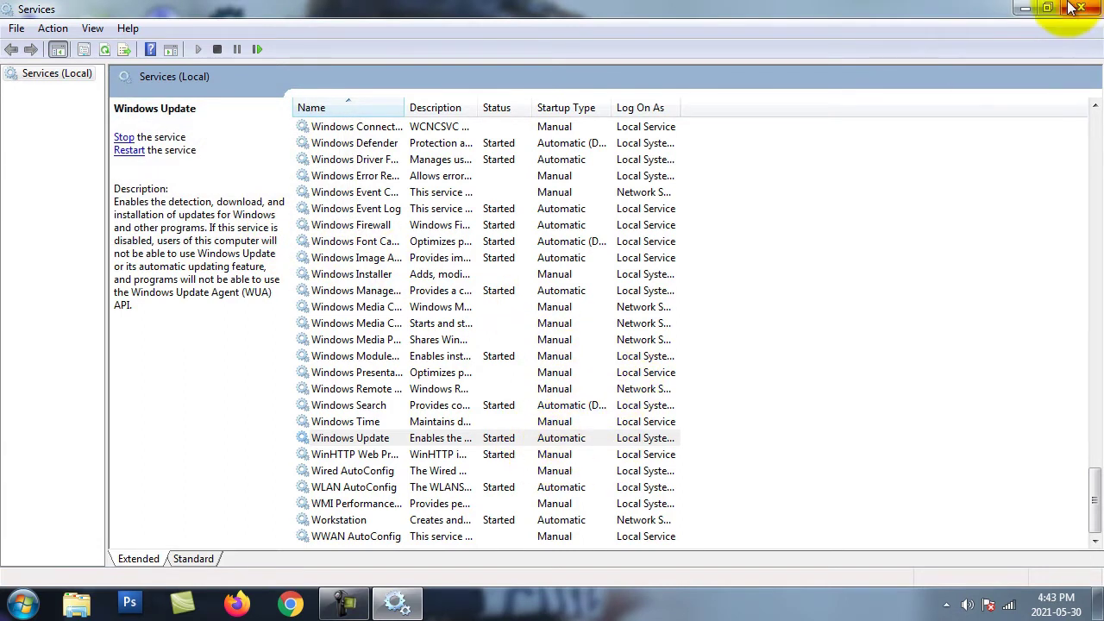
Step: Switch to Windows Explorer and open the SoftwareDistribution folder inside the Windows folder on Local Disk (C:)
click(76, 603)
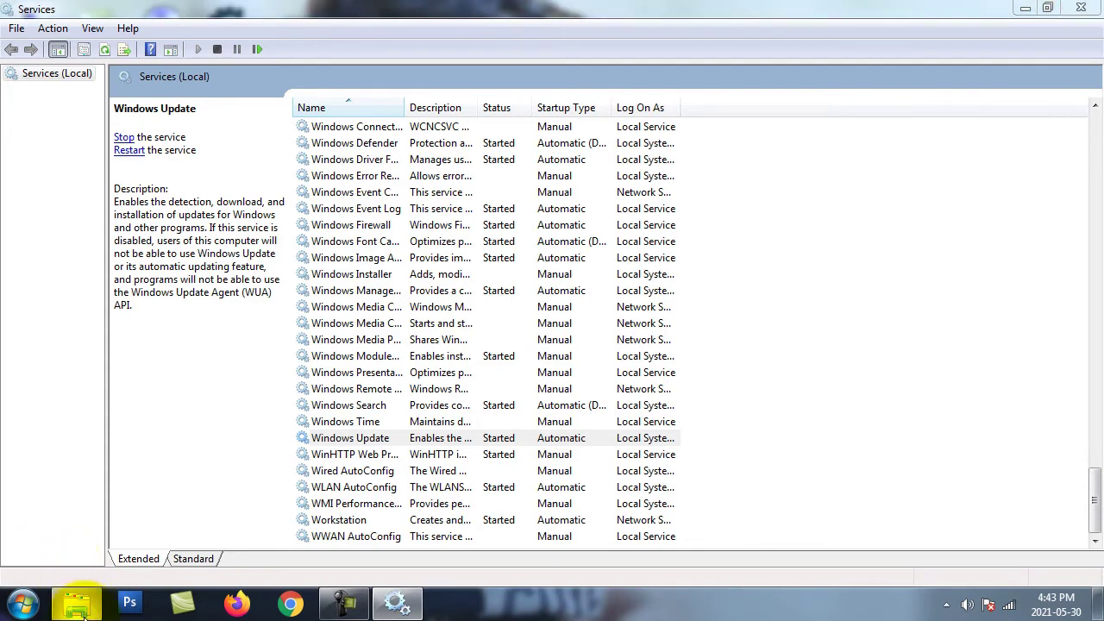
click(75, 311)
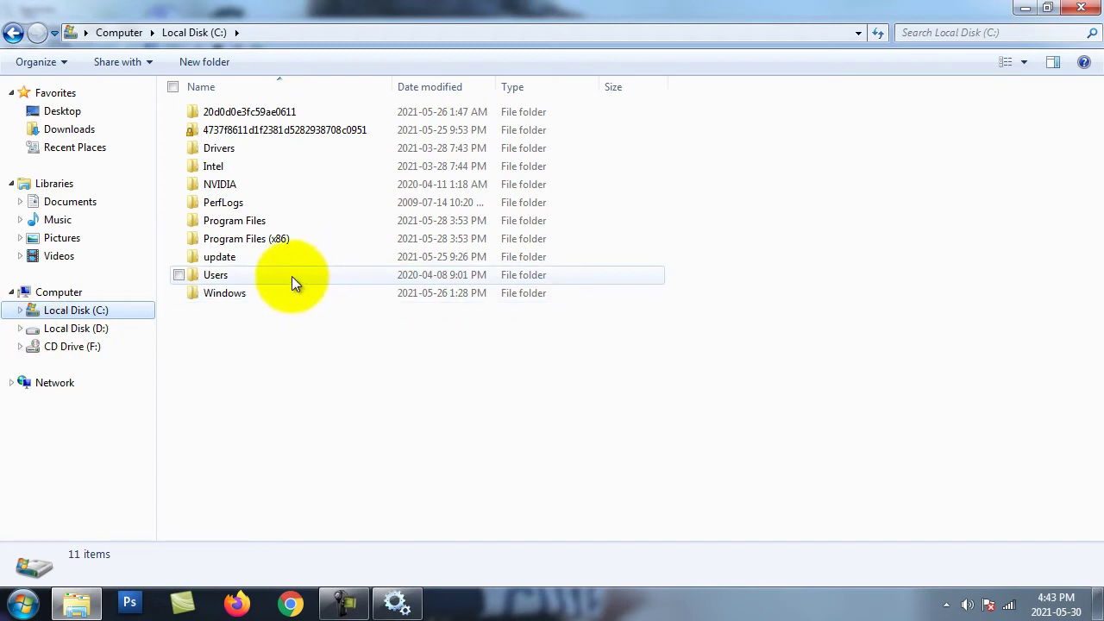
double_click(245, 294)
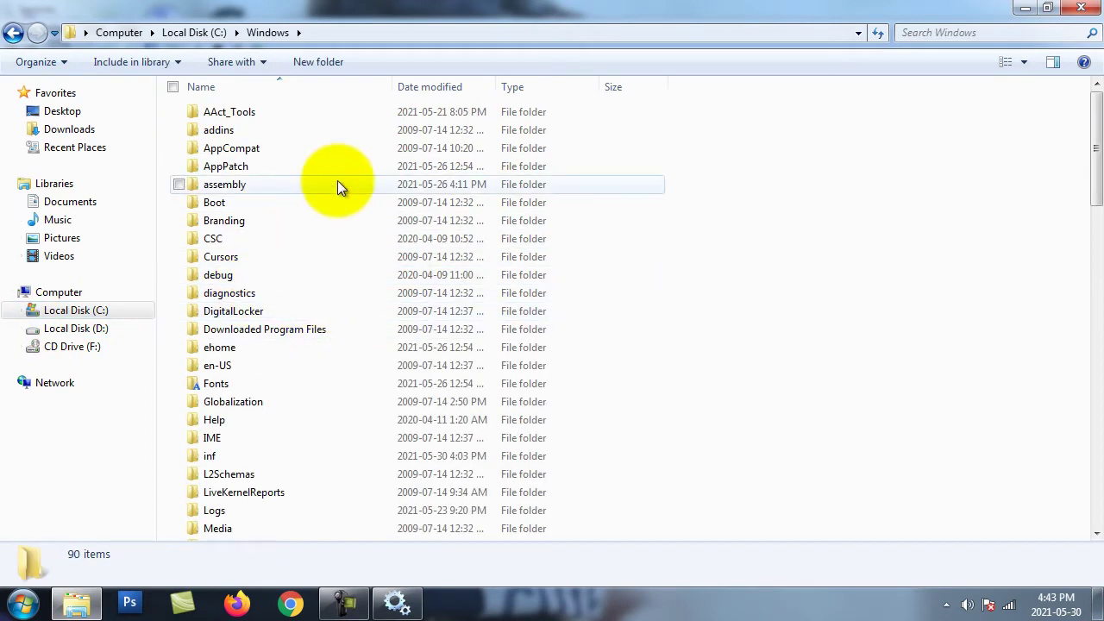
click(315, 243)
scroll(314, 249, down, 12)
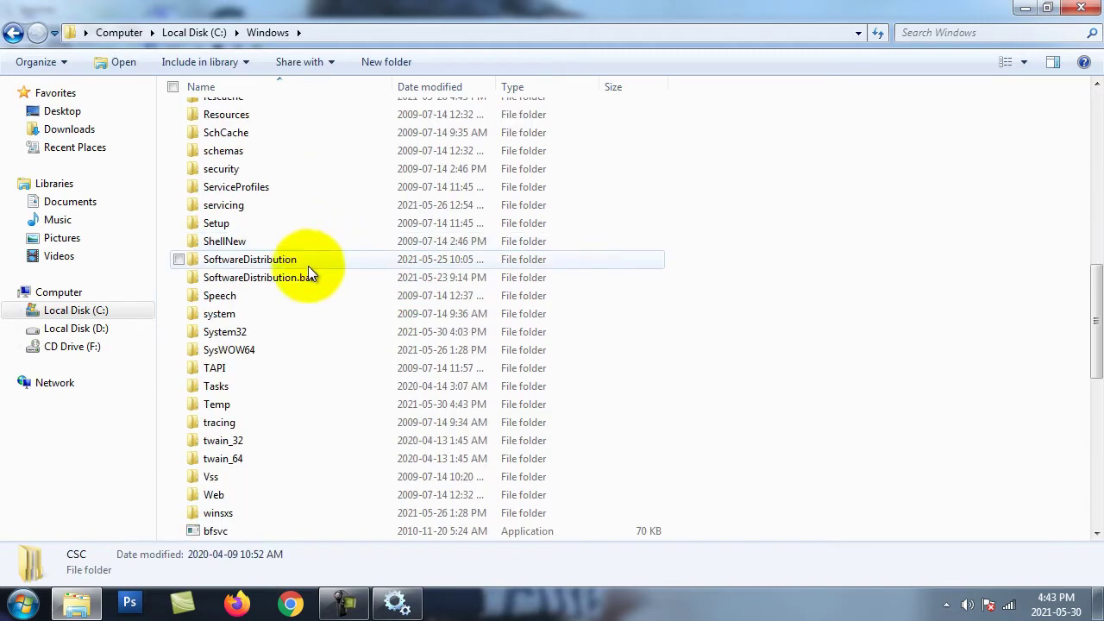
click(274, 259)
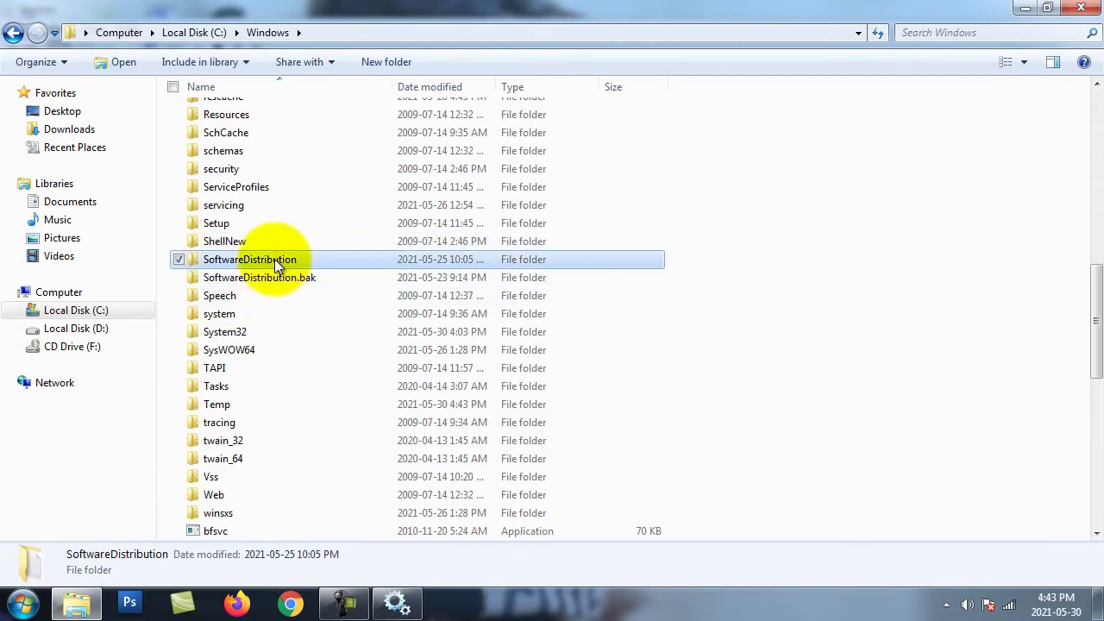
double_click(274, 259)
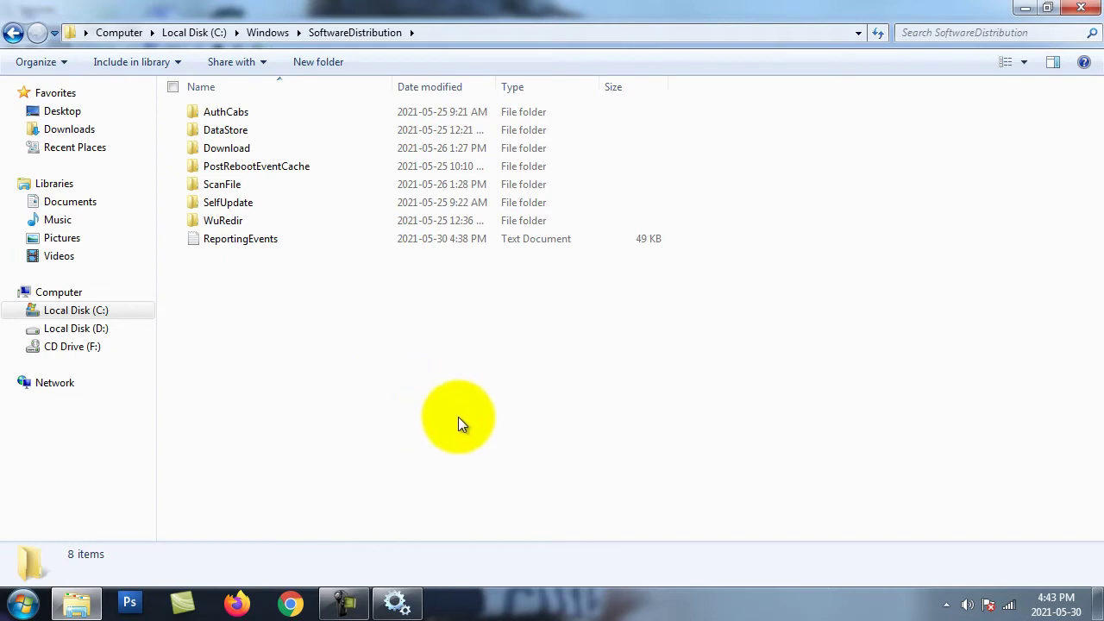
Step: Delete all items in the SoftwareDistribution folder with administrator permission, cancelling the removal at the DataStore folder
drag(541, 475, 419, 73)
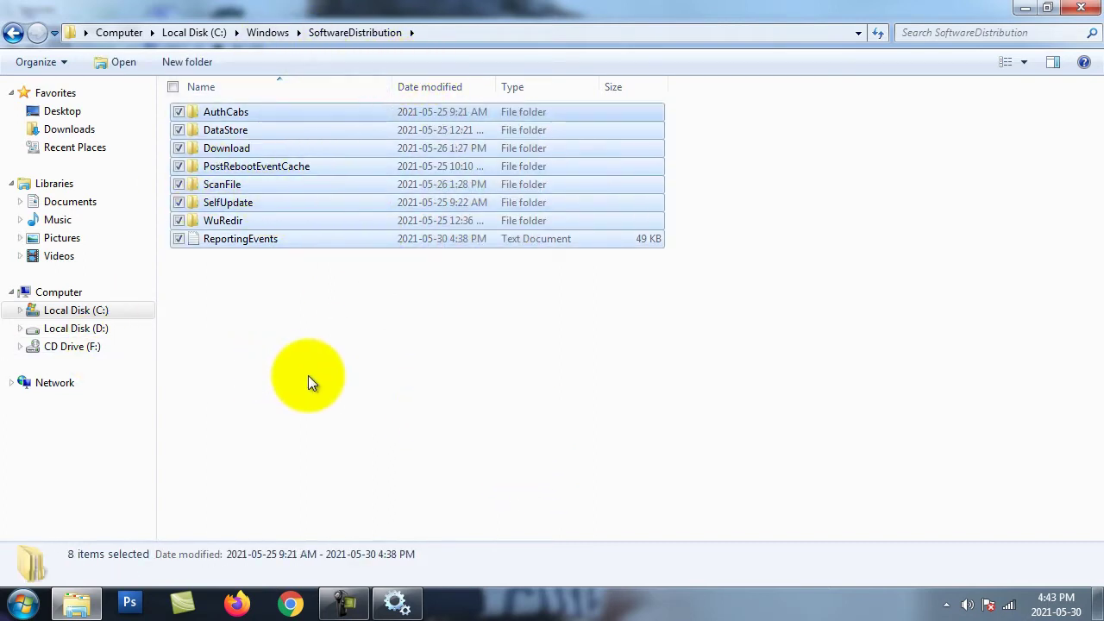
click(396, 319)
drag(411, 242, 238, 47)
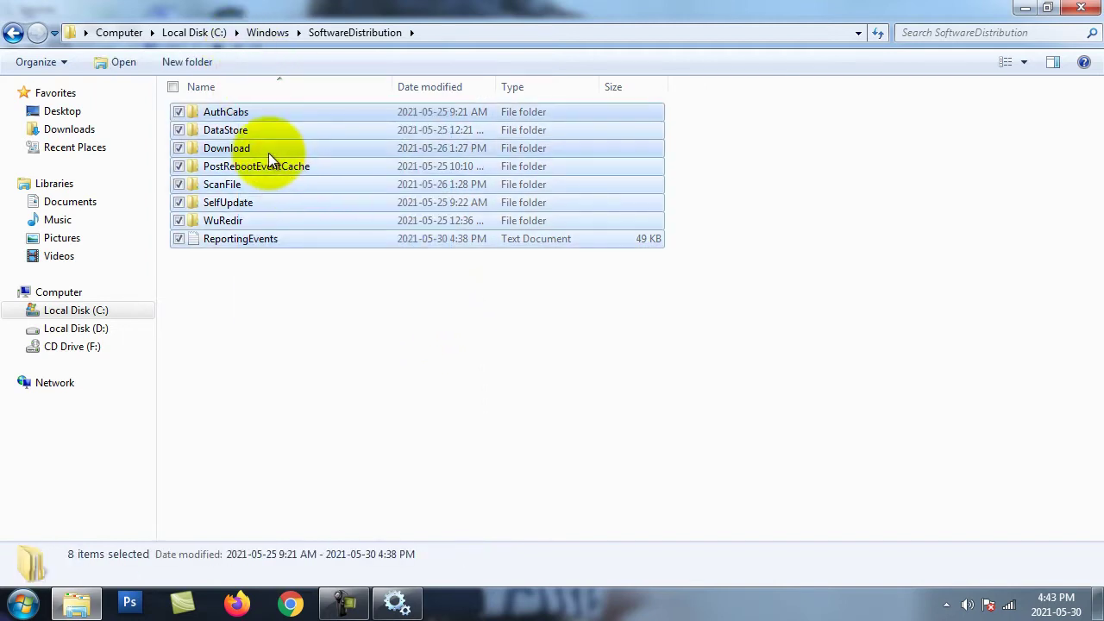
key(Delete)
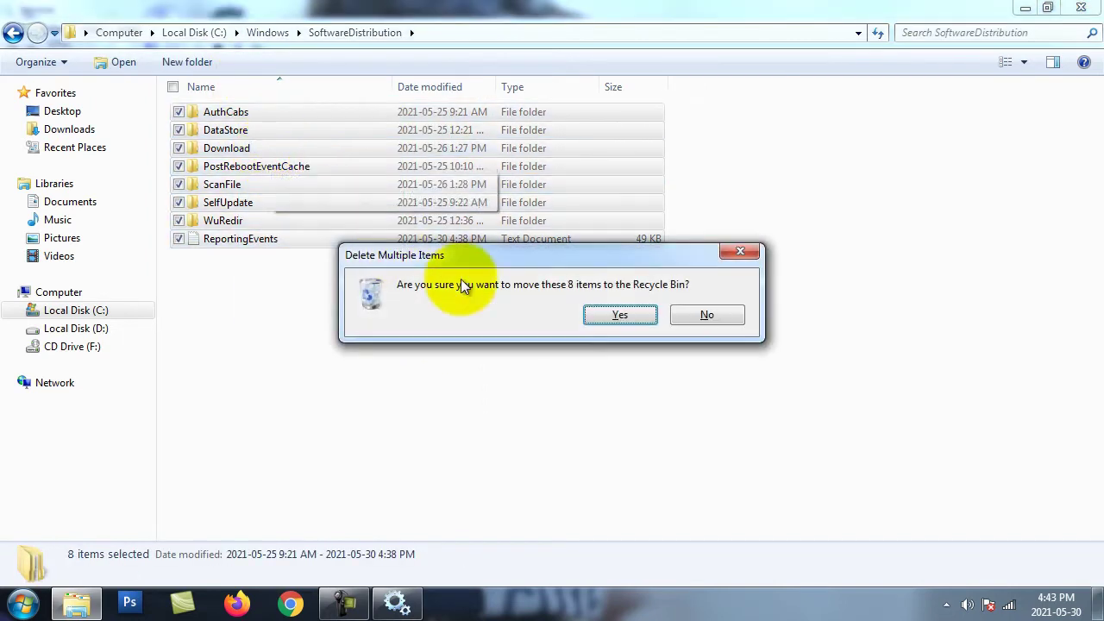
click(624, 313)
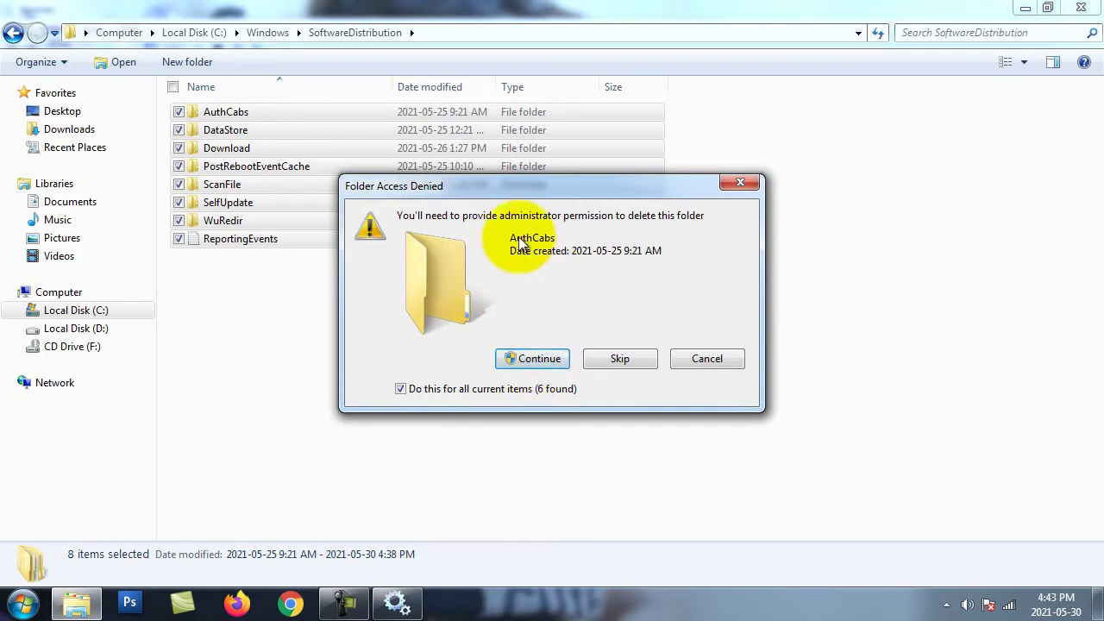
click(544, 376)
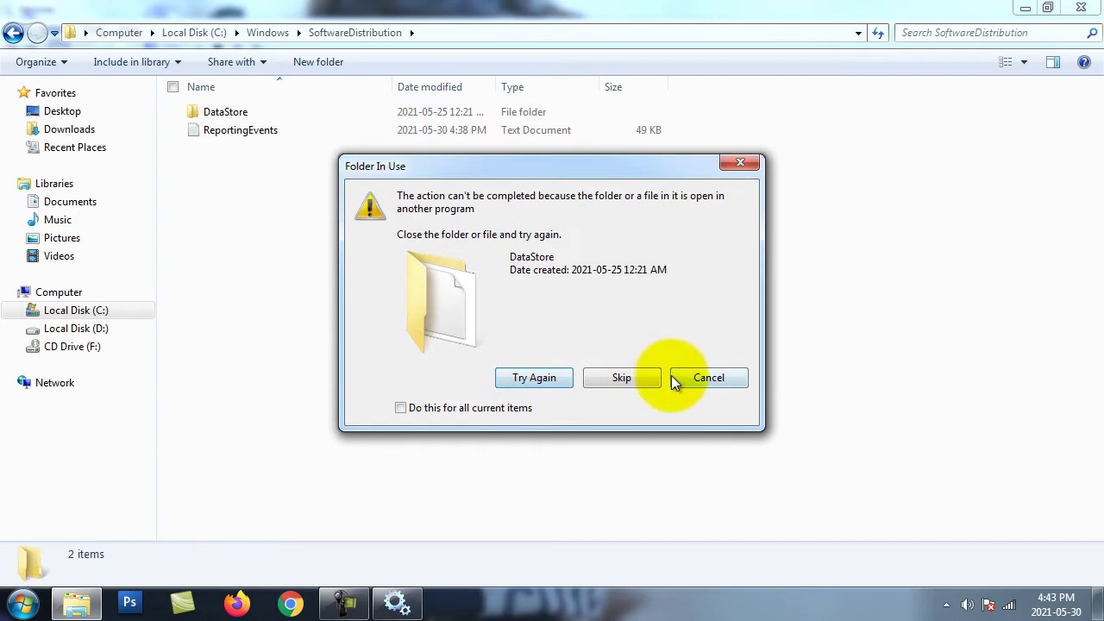
click(707, 378)
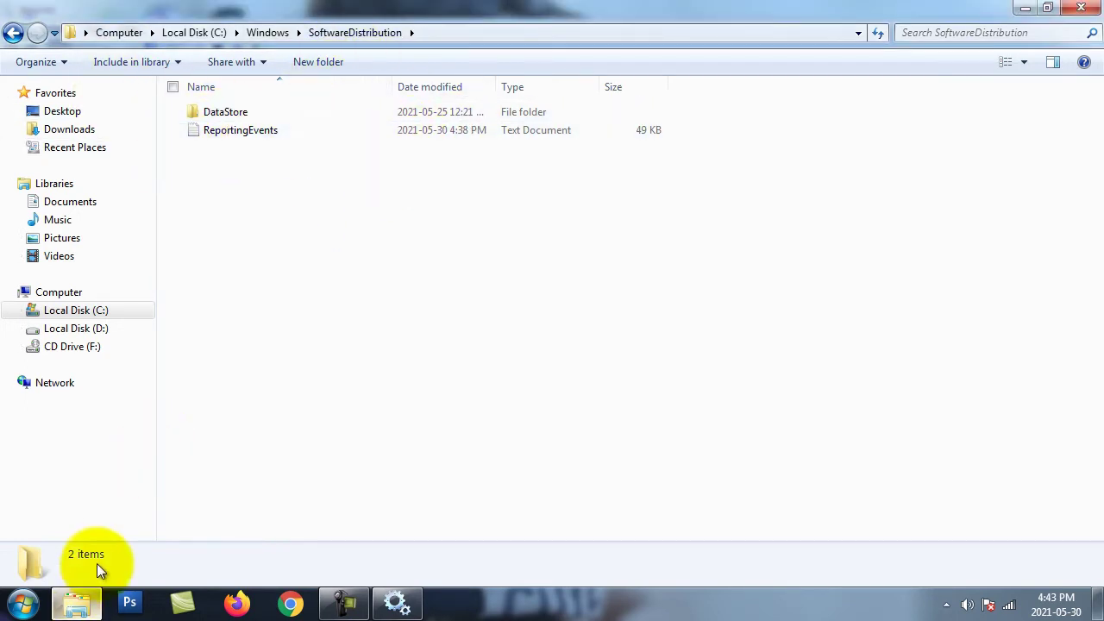
Step: Search the computer for "msconfig", open System Configuration and go to its Boot settings
click(19, 600)
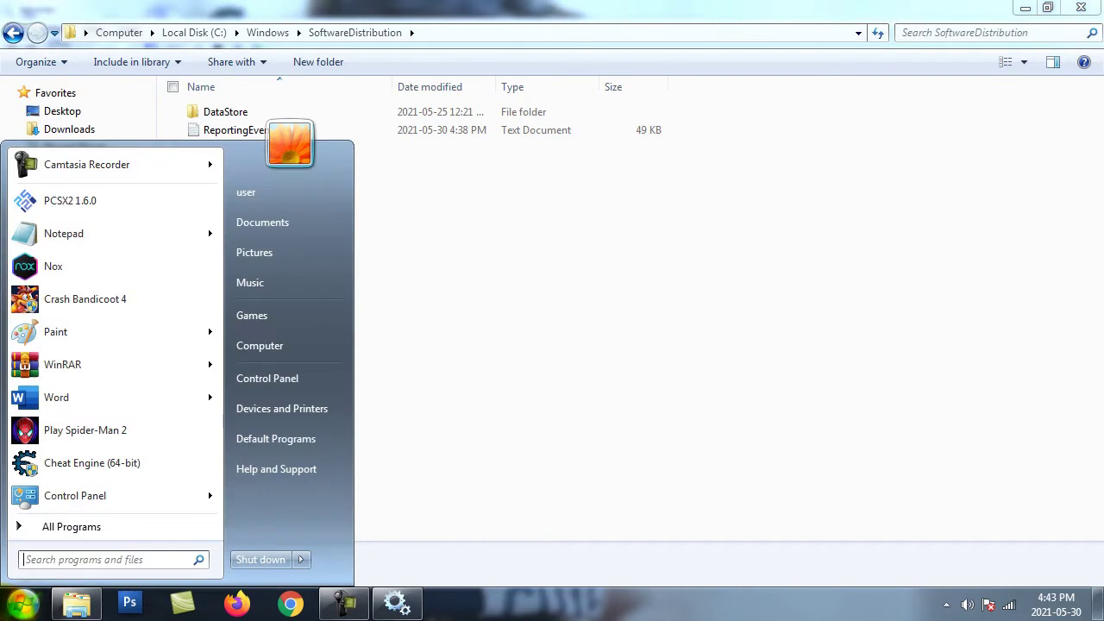
text(msc)
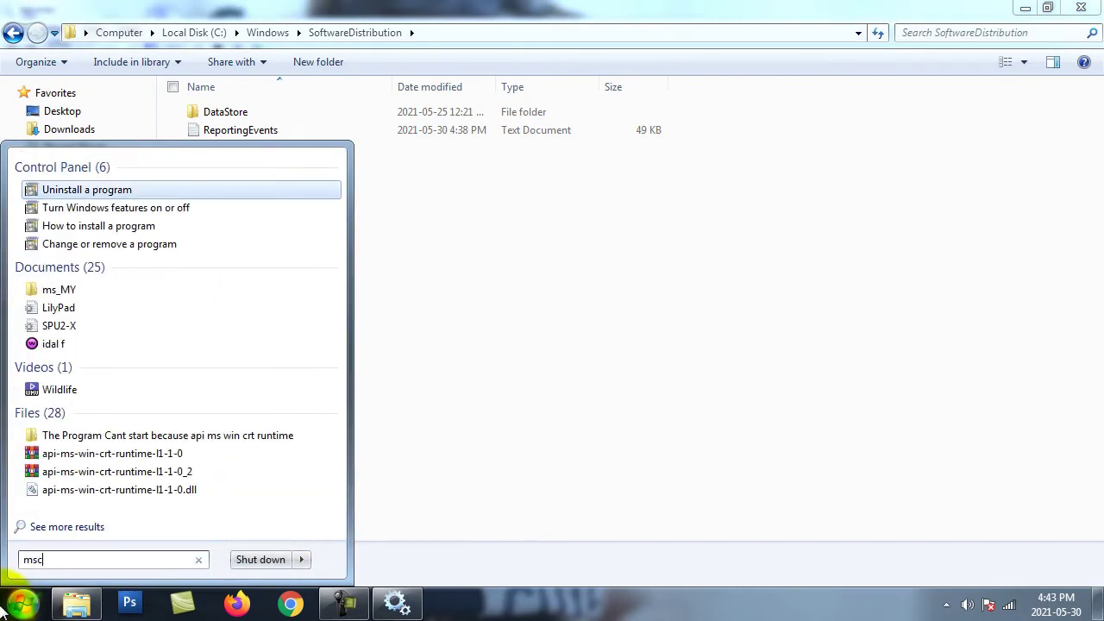
text(onfi)
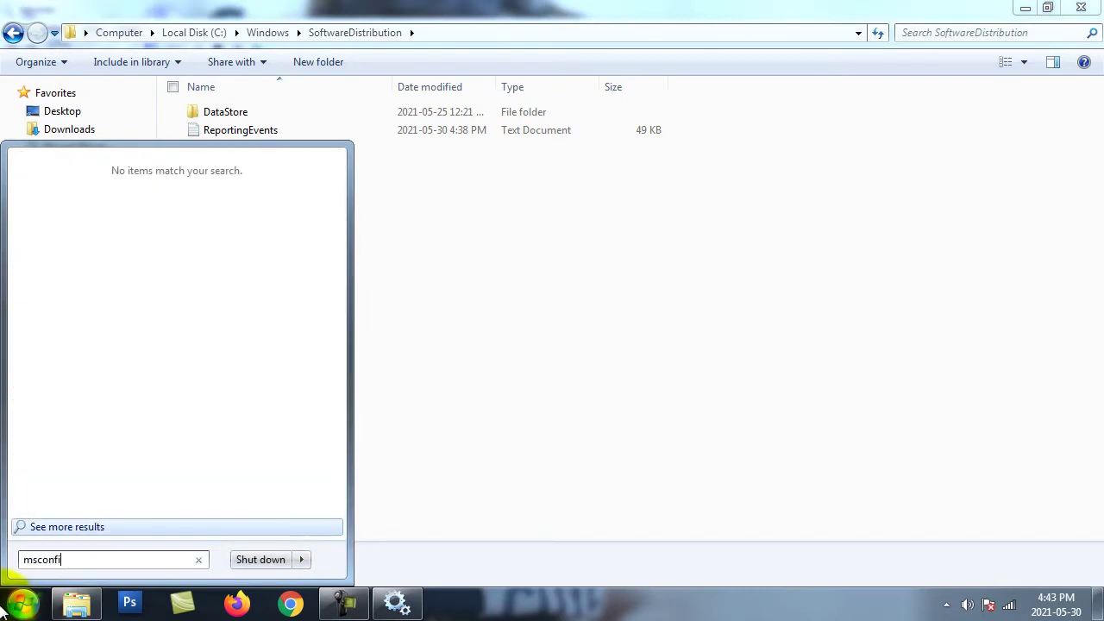
text(g)
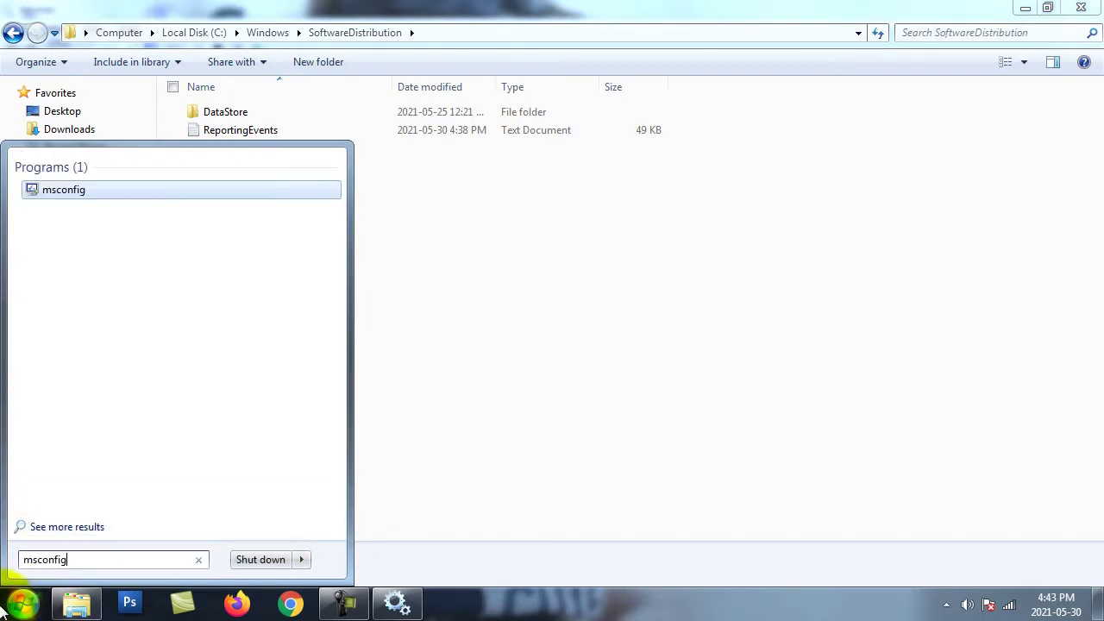
click(63, 191)
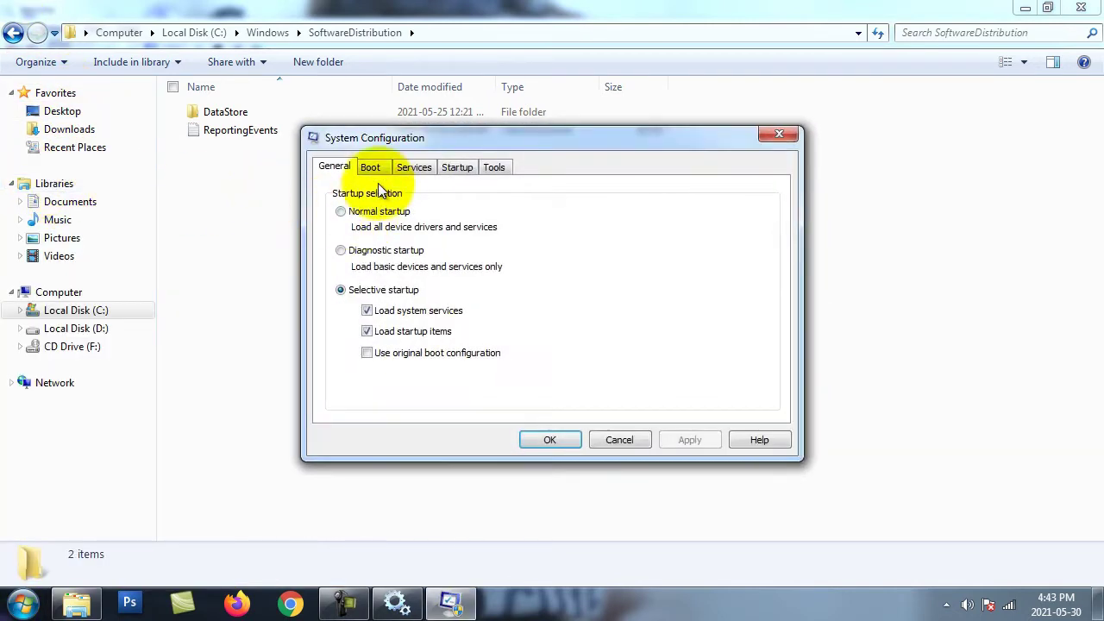
click(378, 168)
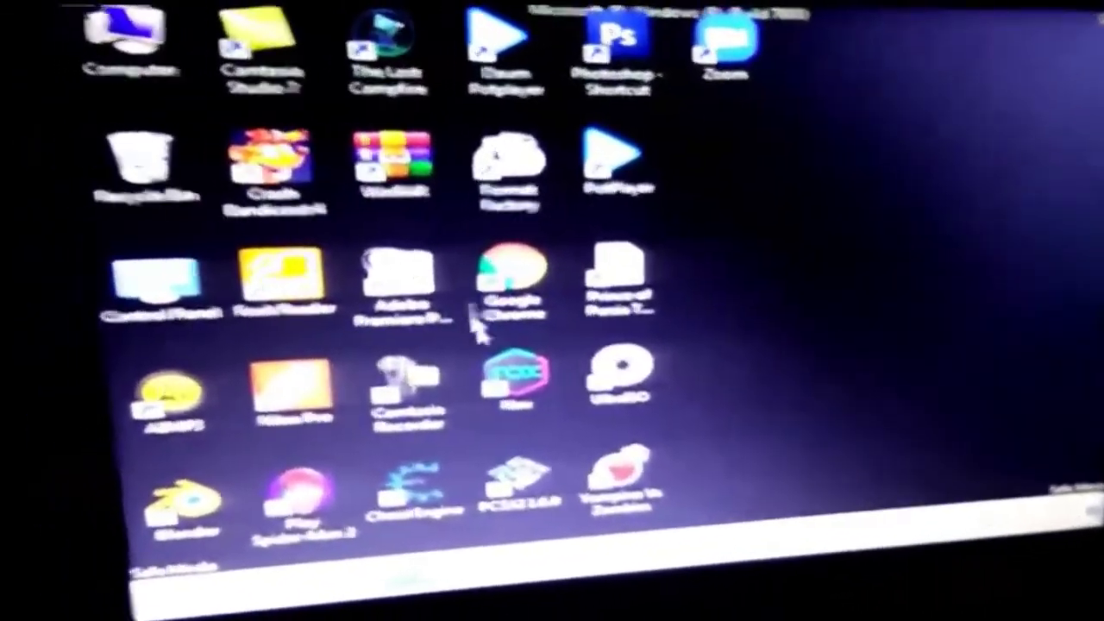
Step: Open the SoftwareDistribution folder inside the Windows folder on Local Disk (C:) while in Safe Mode
click(405, 579)
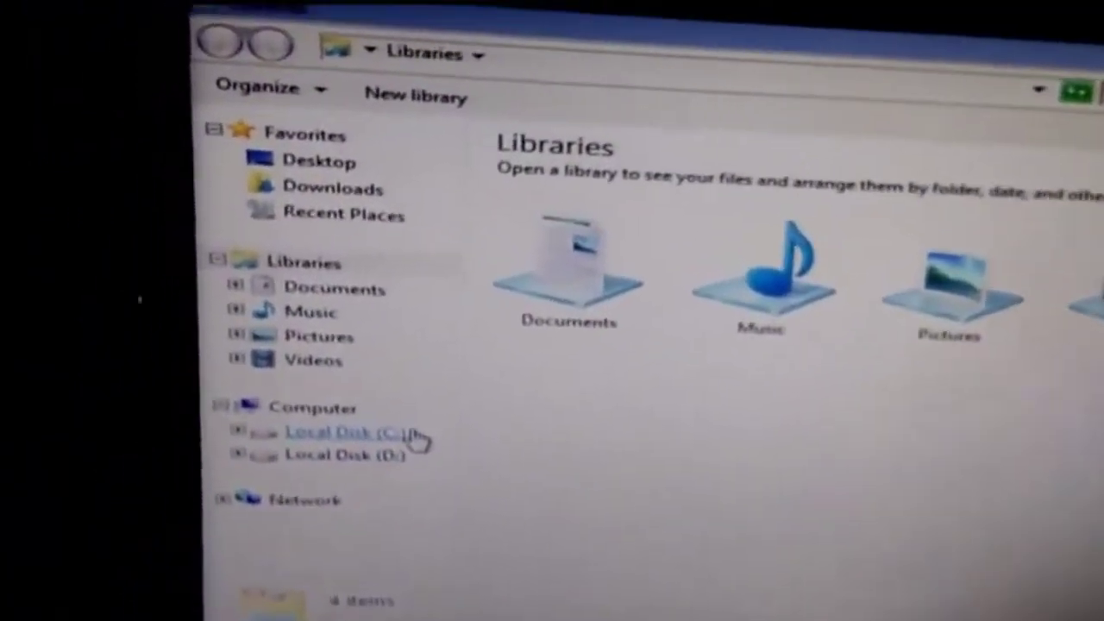
click(285, 375)
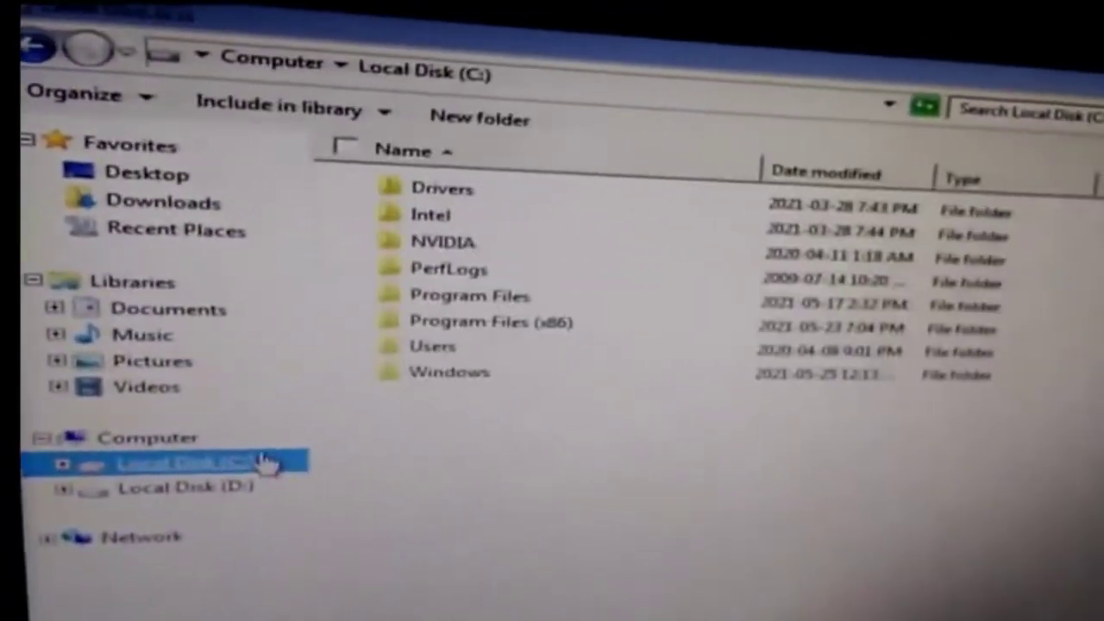
double_click(483, 373)
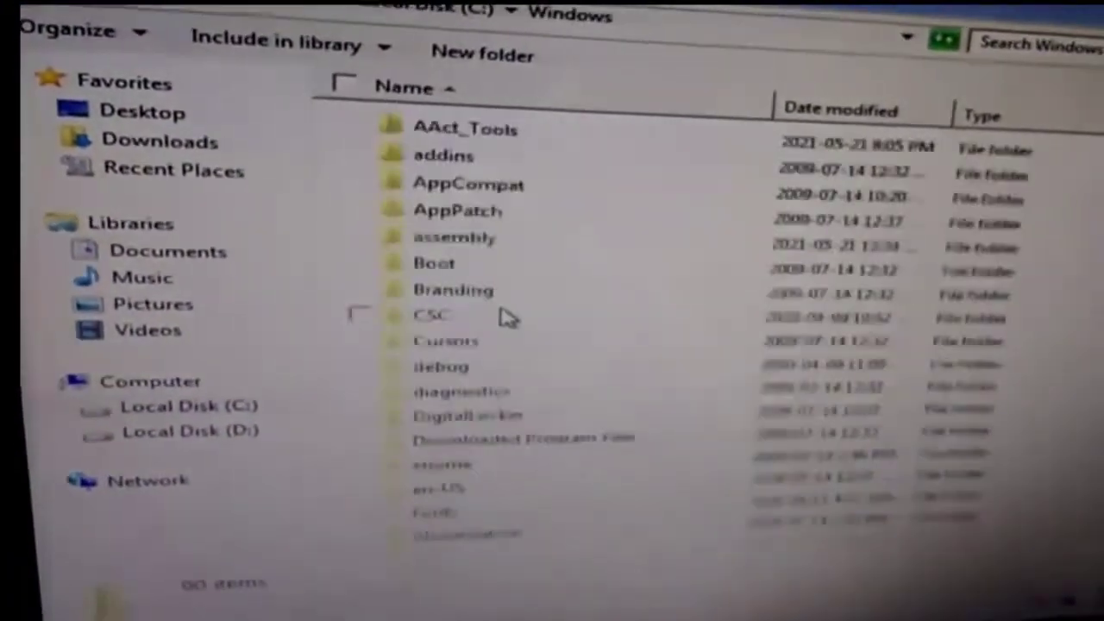
click(487, 321)
scroll(487, 328, down, 6)
scroll(465, 341, down, 13)
scroll(483, 319, up, 4)
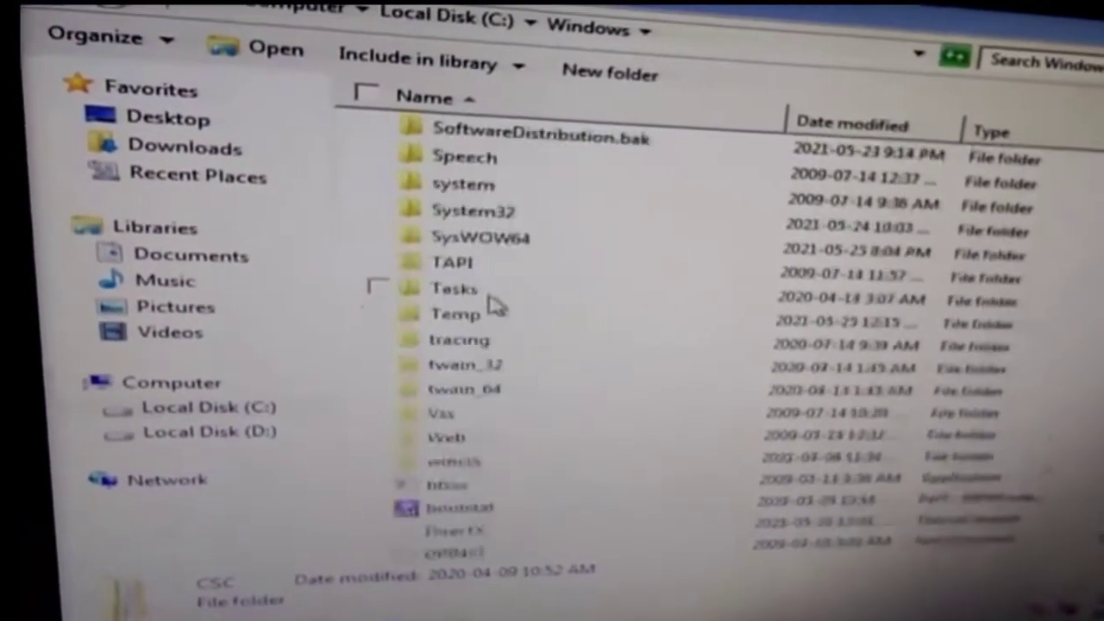
scroll(536, 151, up, 1)
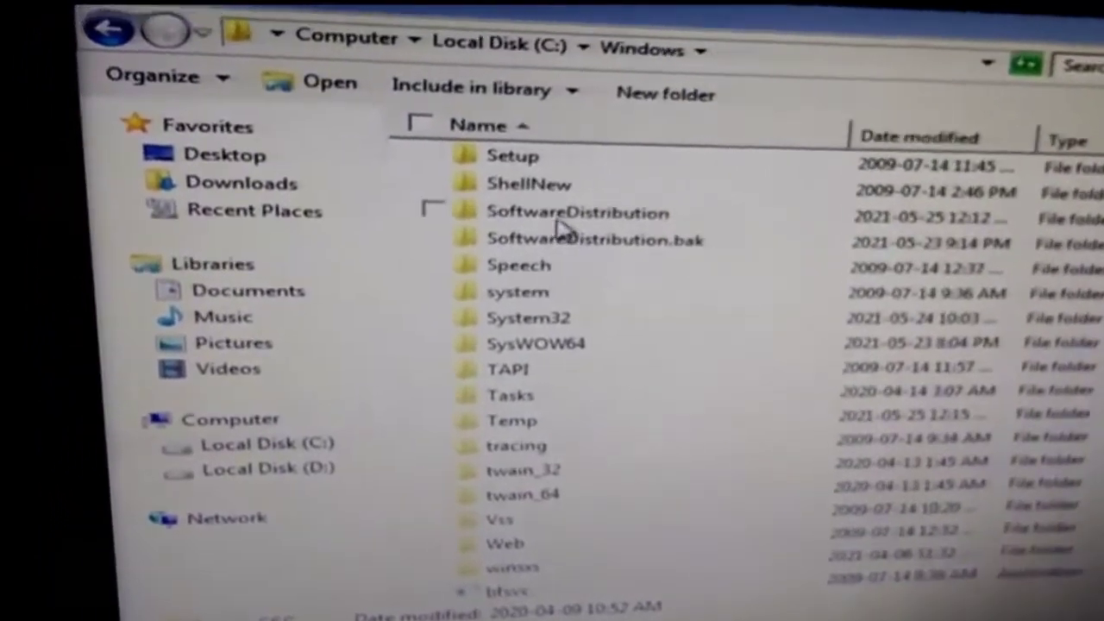
click(565, 186)
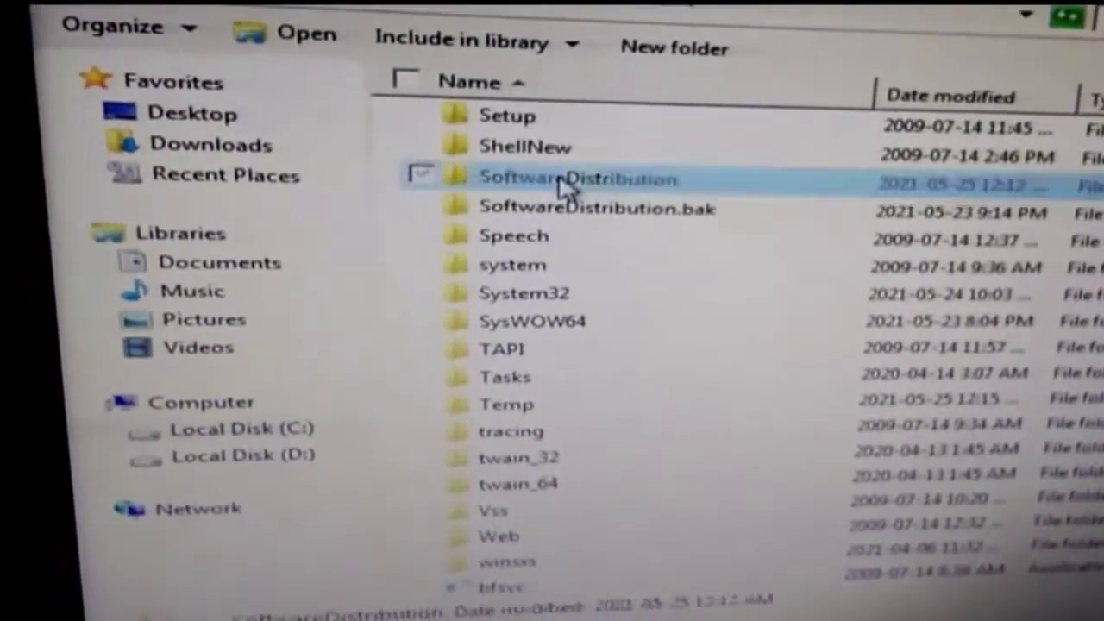
double_click(565, 185)
Step: Delete the DataStore folder and the ReportingEvents file from SoftwareDistribution, moving both to the Recycle Bin
drag(537, 263, 539, 67)
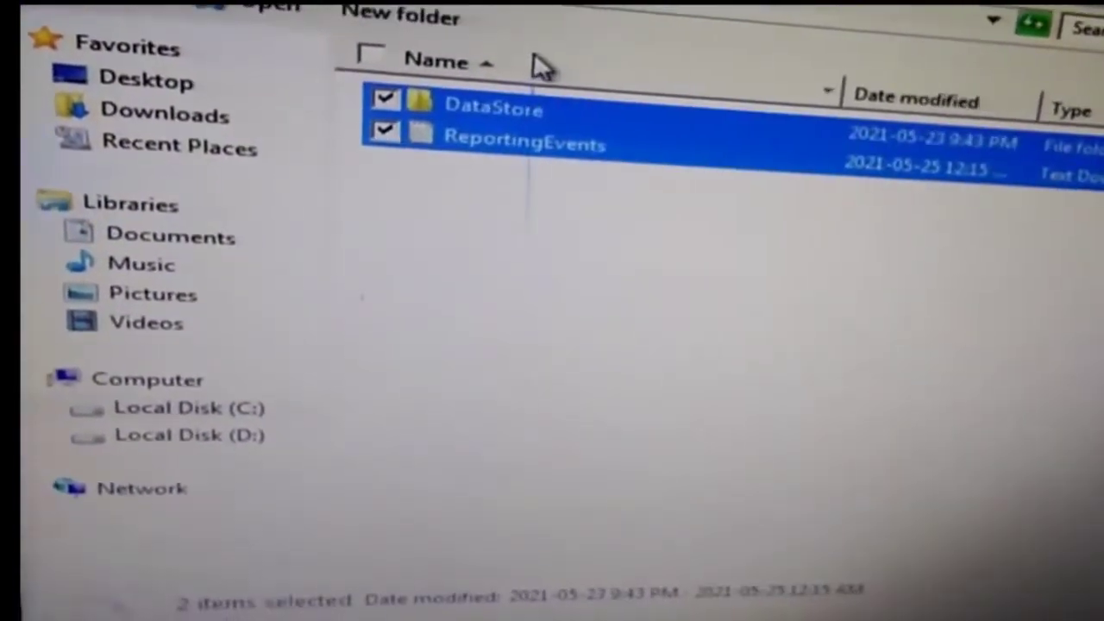
right_click(533, 141)
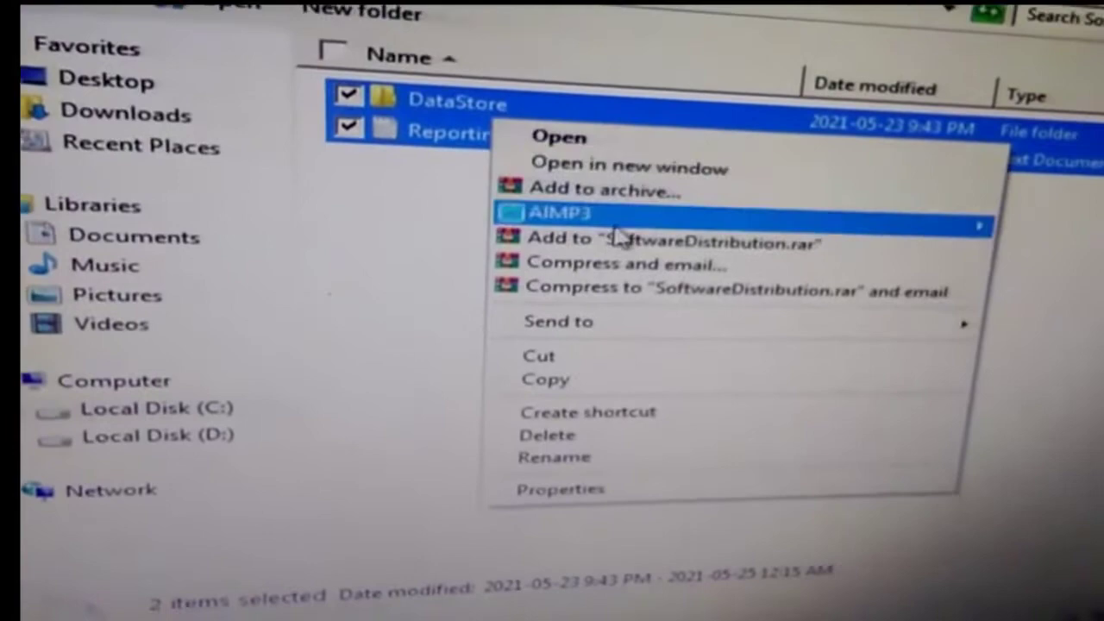
click(559, 436)
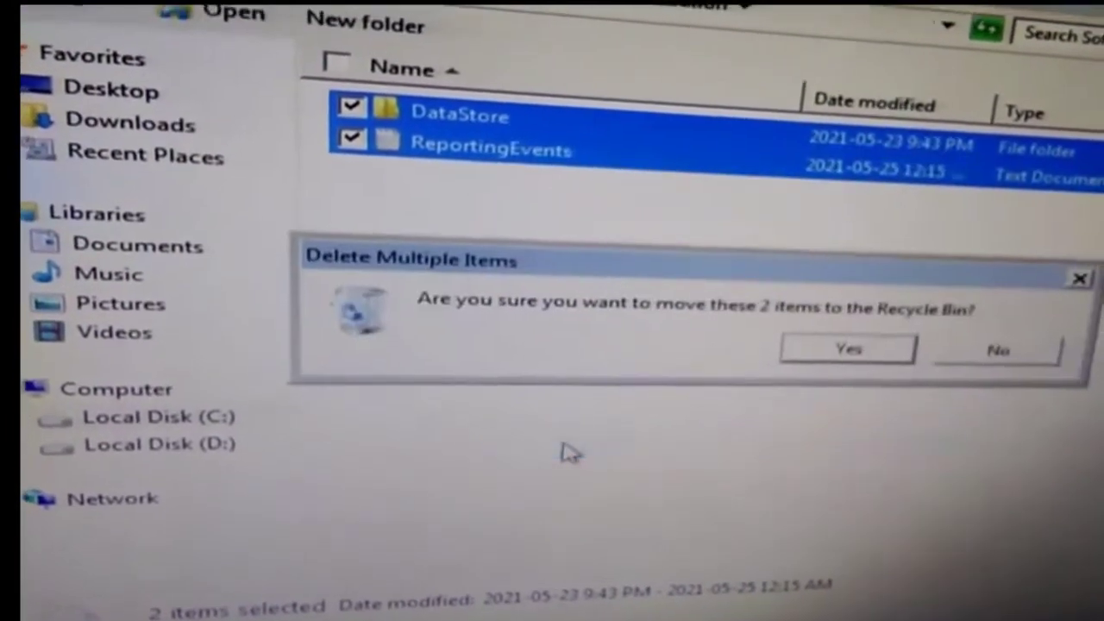
click(847, 349)
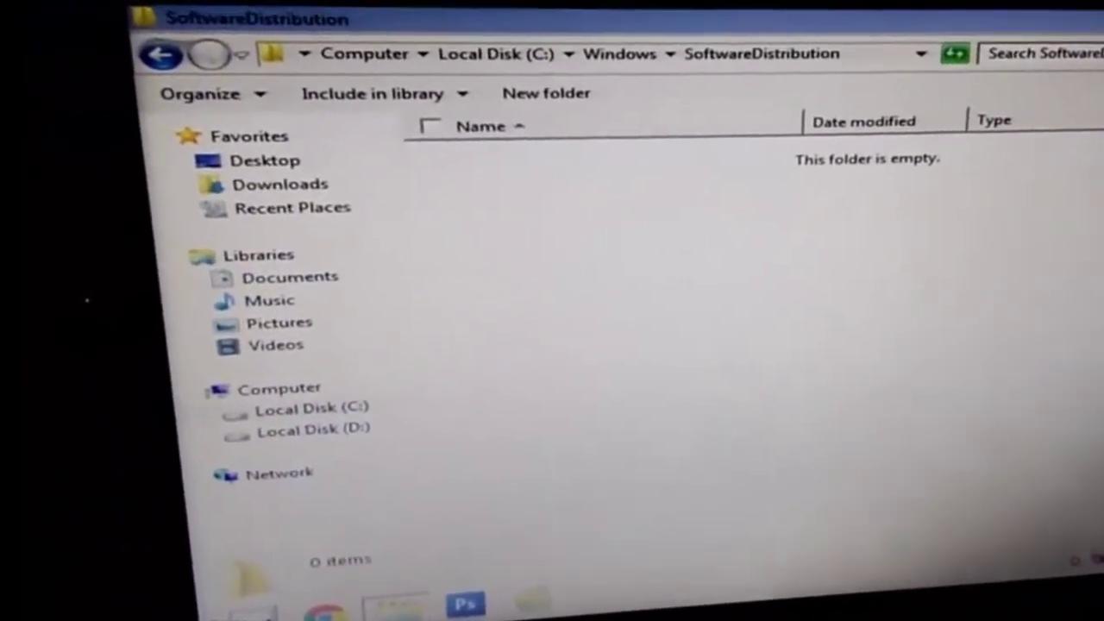
Step: Search the computer for "msconfig", open System Configuration and go to its boot options
click(198, 604)
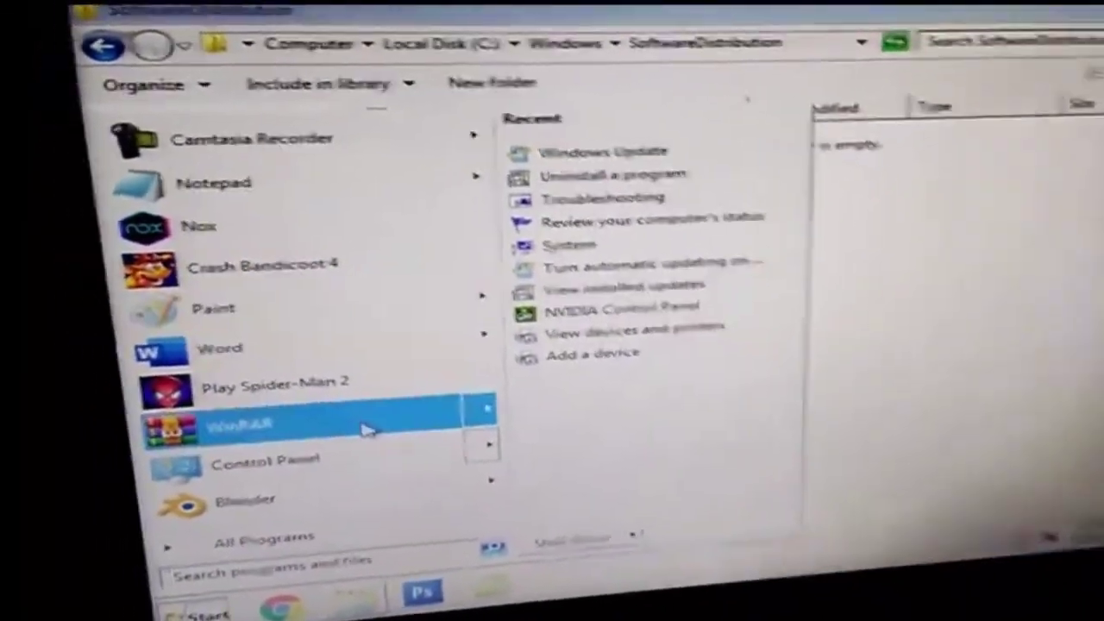
mouse_move(345, 427)
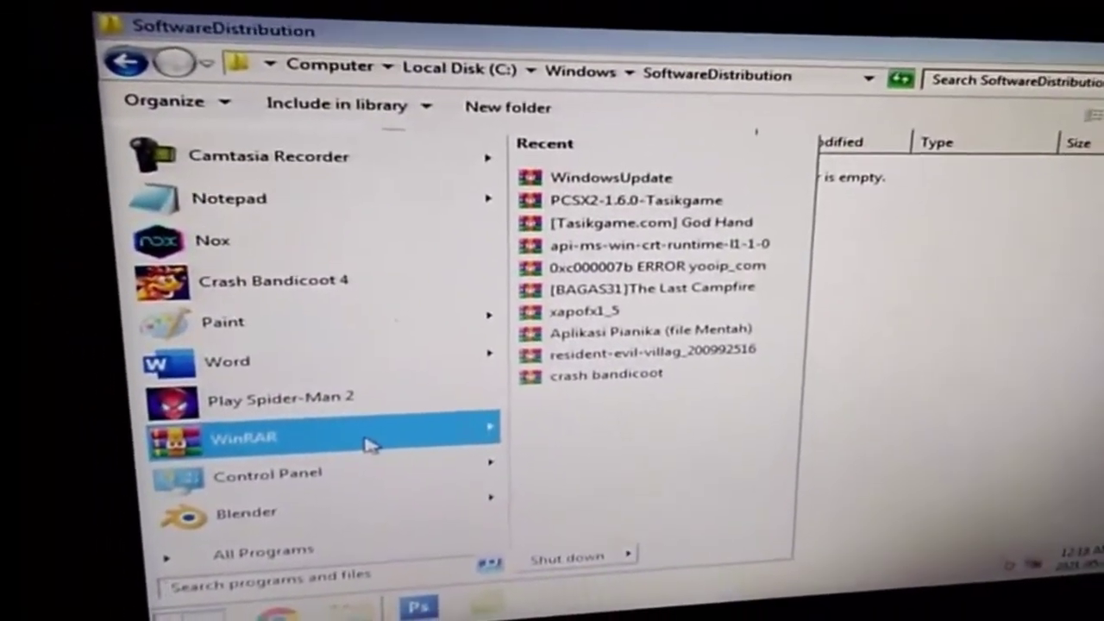
text(ms)
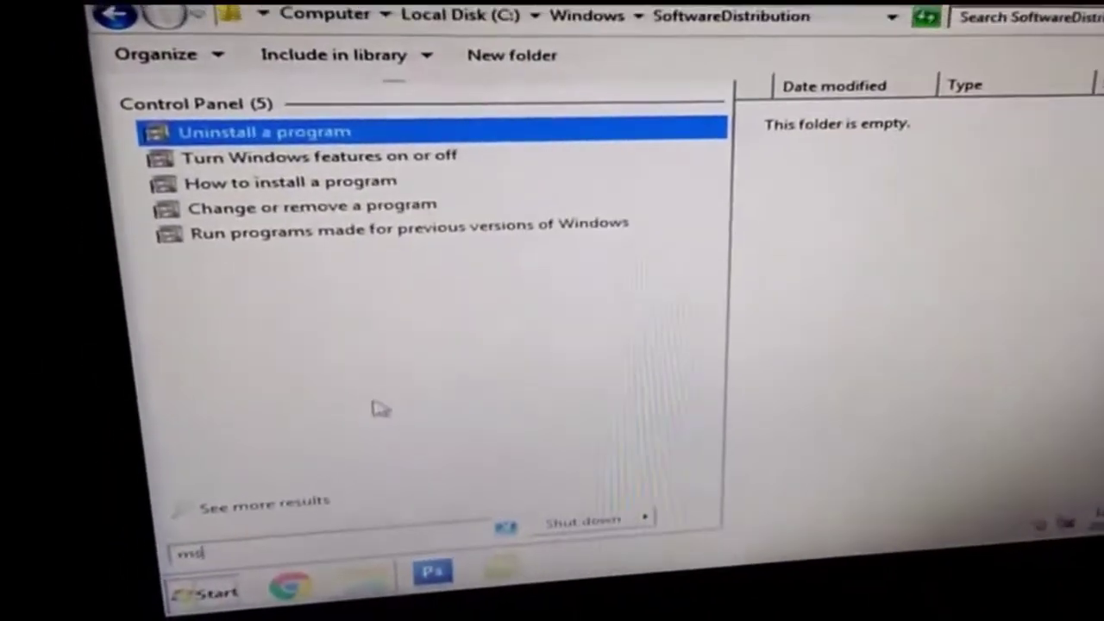
text(d)
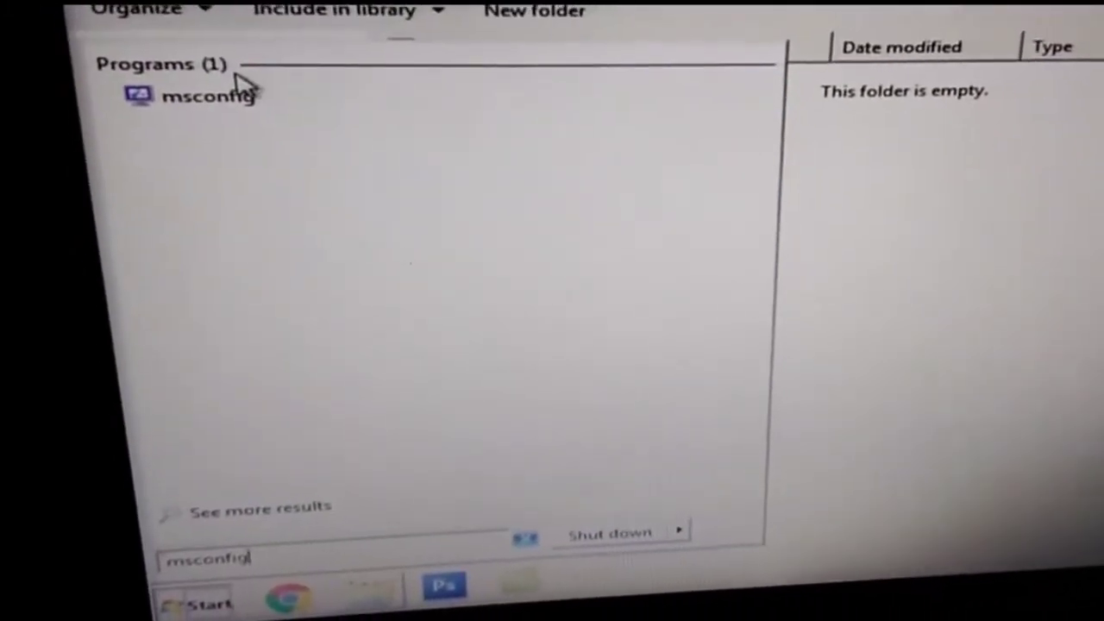
click(232, 94)
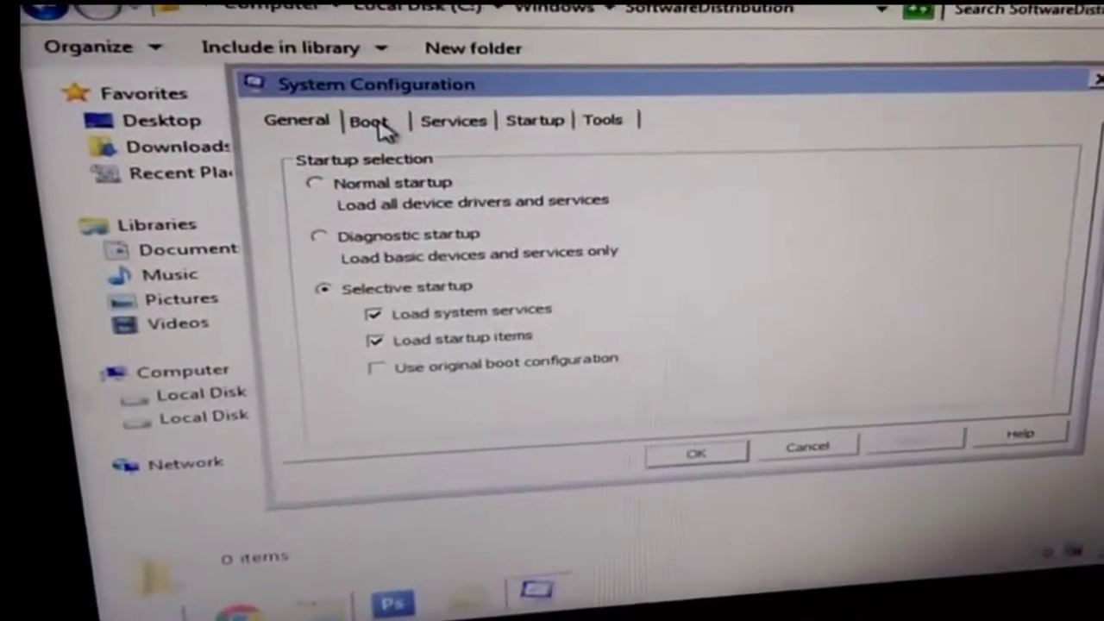
click(366, 110)
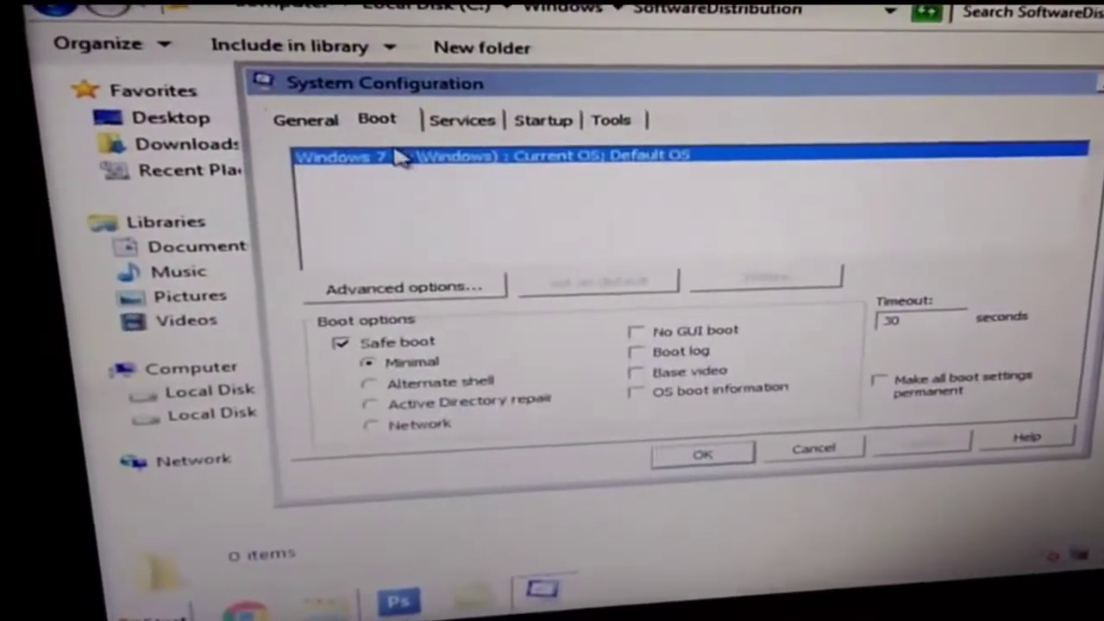
Step: Turn off the Safe boot option, accept the configuration and restart the computer
click(341, 338)
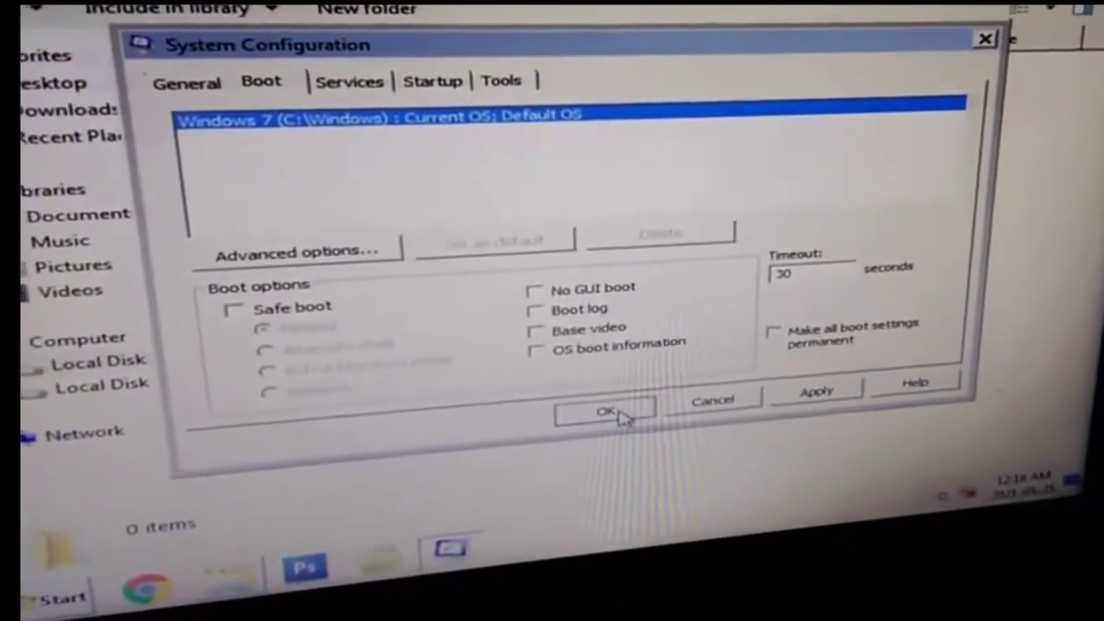
click(621, 421)
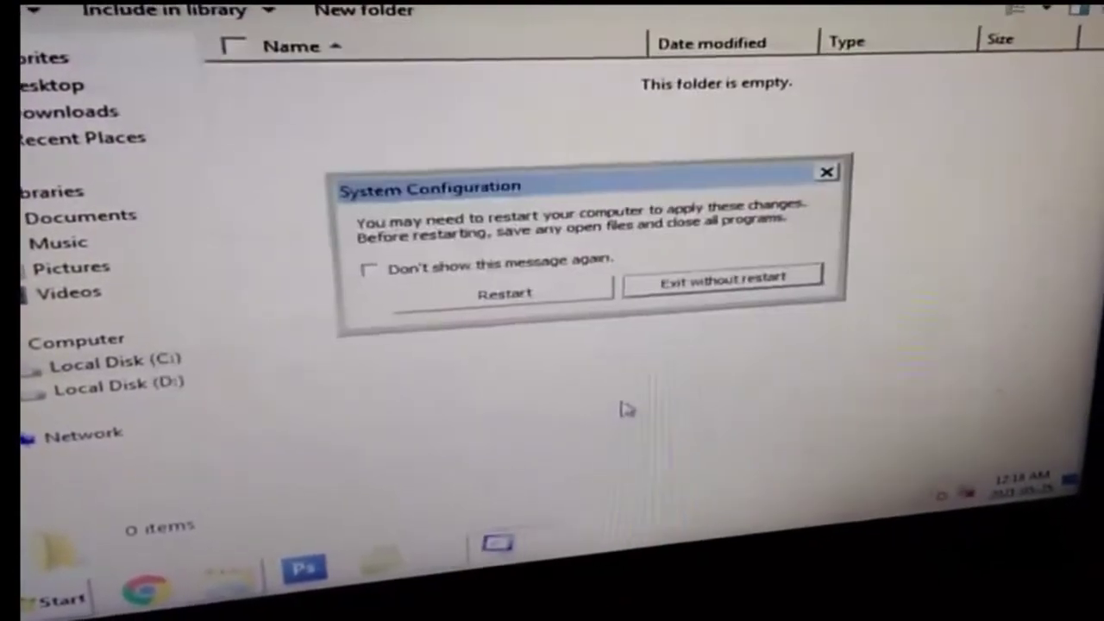
click(565, 309)
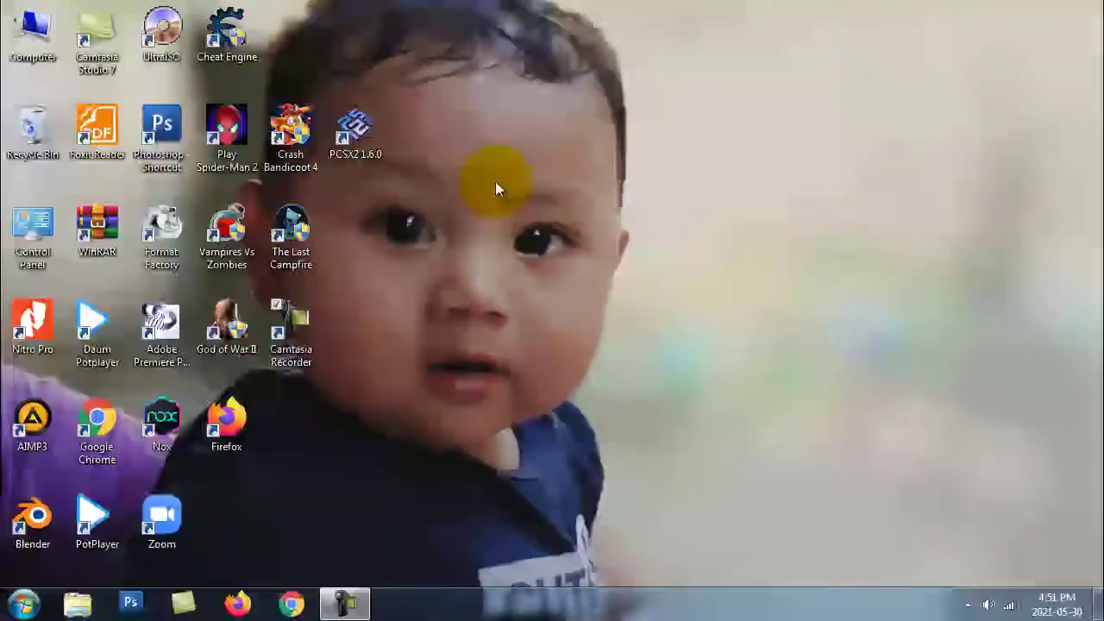
right_click(588, 152)
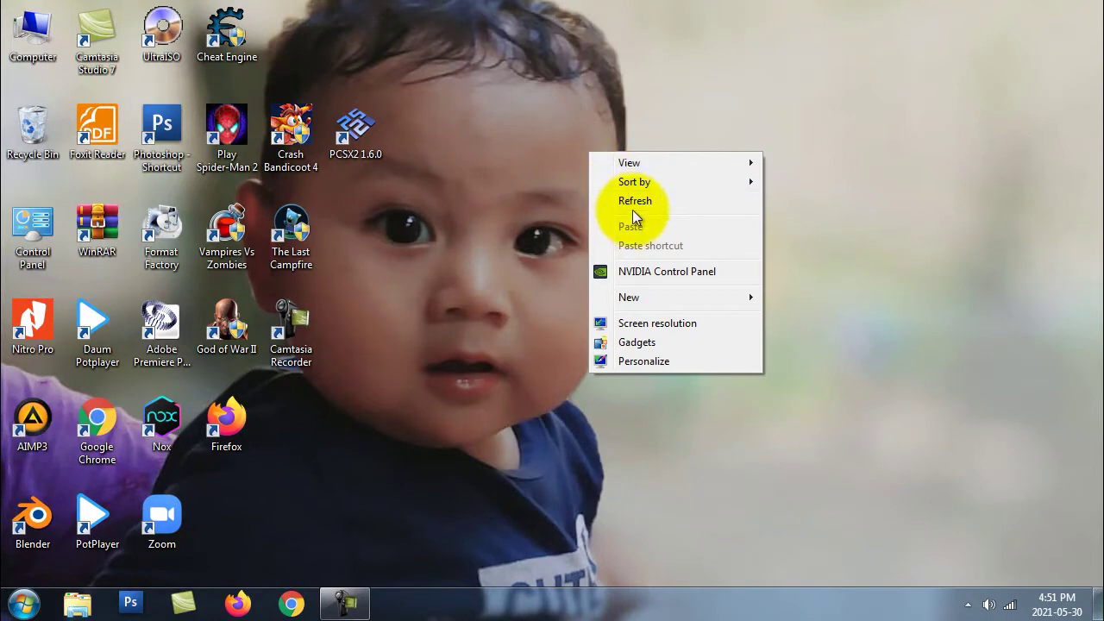
click(633, 202)
right_click(580, 184)
click(595, 235)
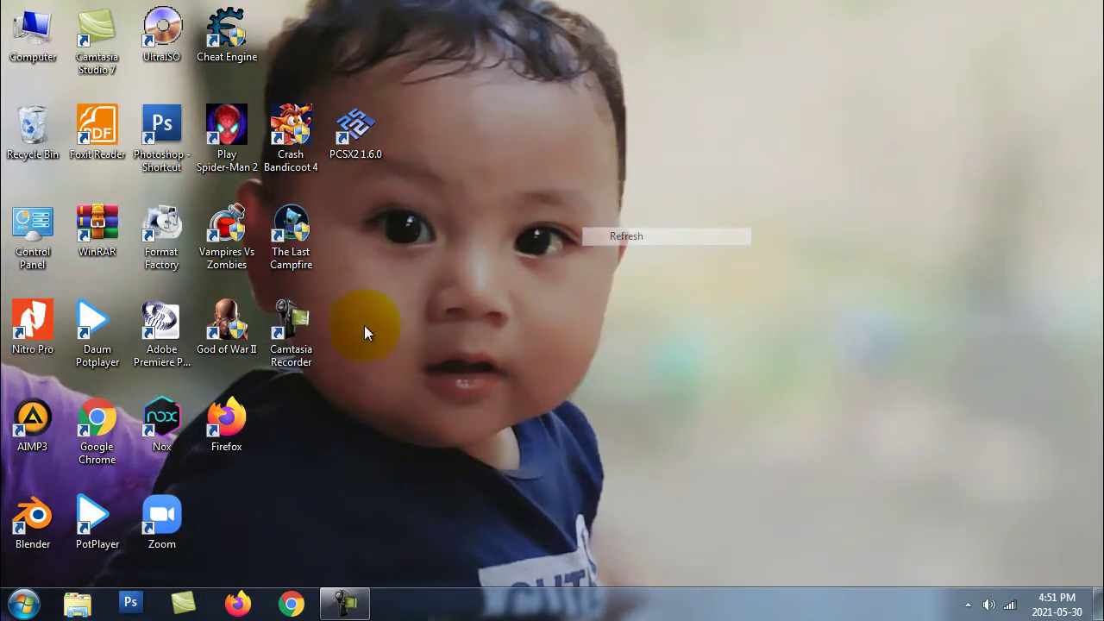
Step: Check the contents of the SoftwareDistribution folder in C:\Windows after the restart into normal mode
click(77, 605)
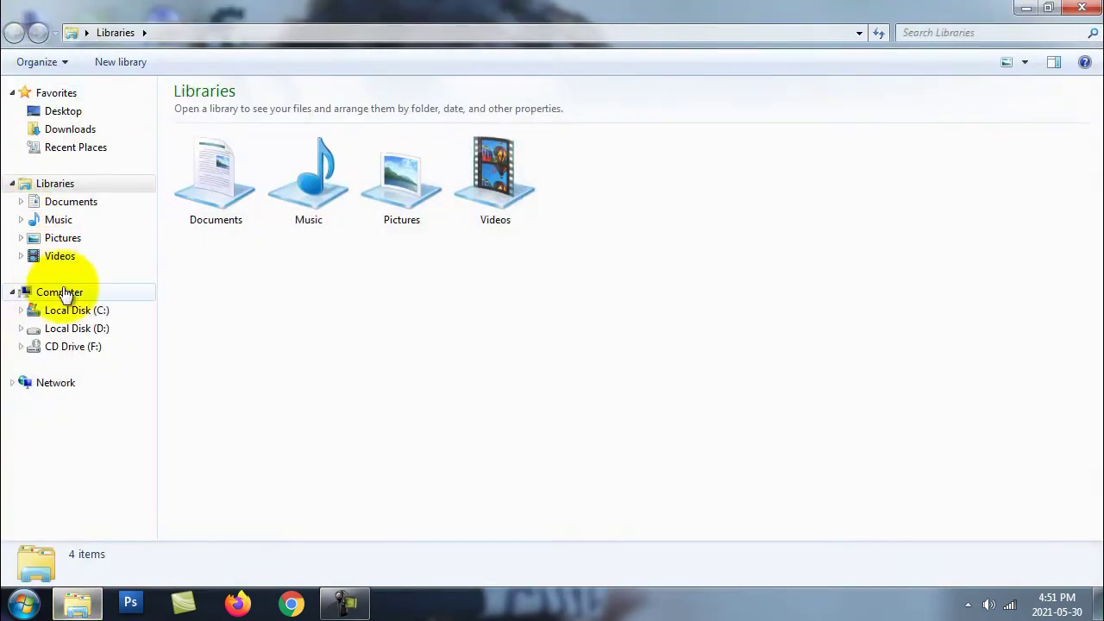
click(98, 313)
double_click(295, 301)
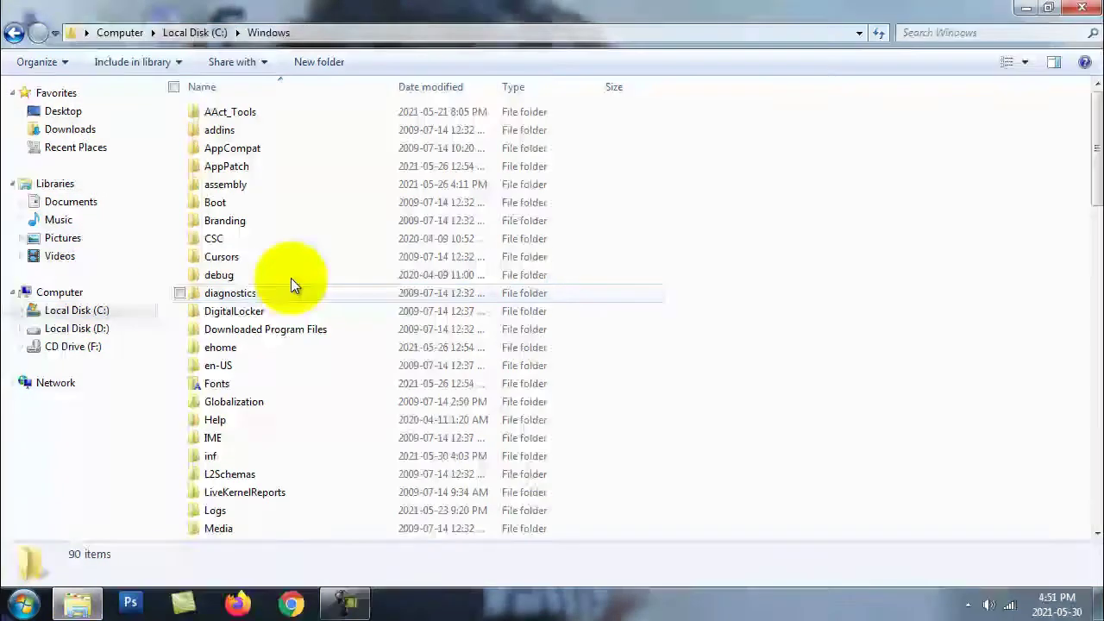
click(273, 332)
scroll(273, 332, down, 5)
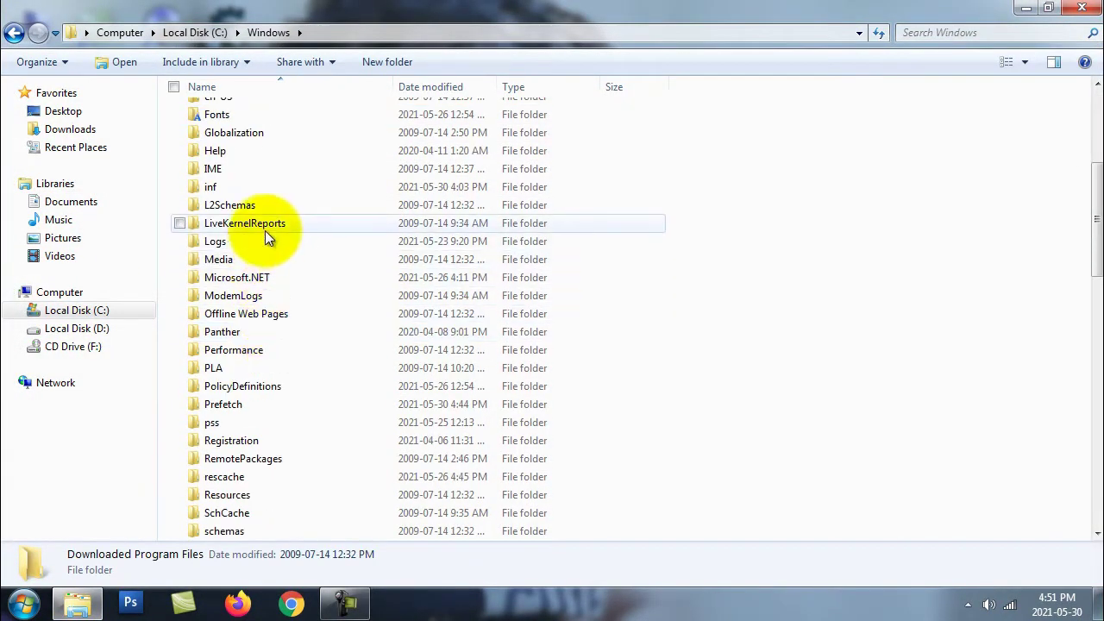
scroll(276, 291, down, 2)
scroll(281, 407, down, 4)
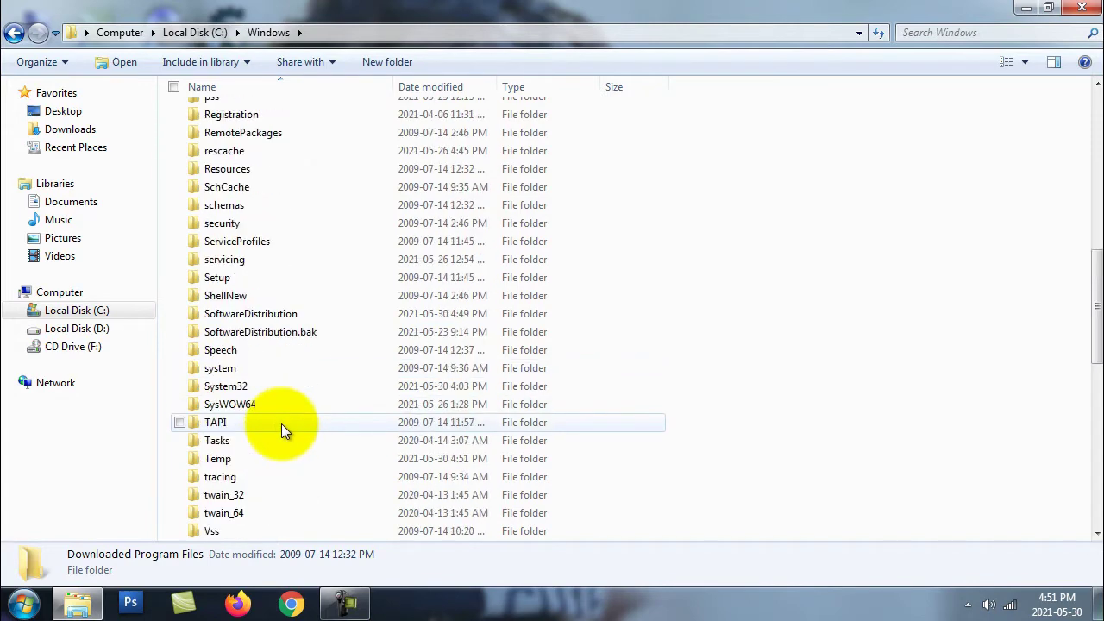
double_click(282, 313)
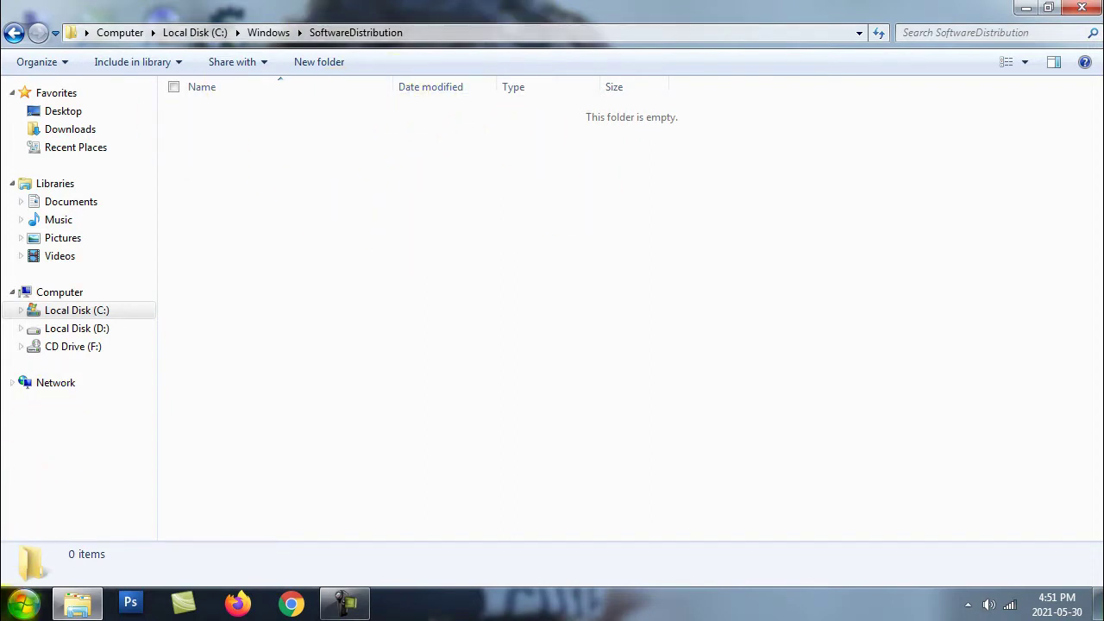
Step: Search the computer for "serv", open Services and maximize its window
key(super)
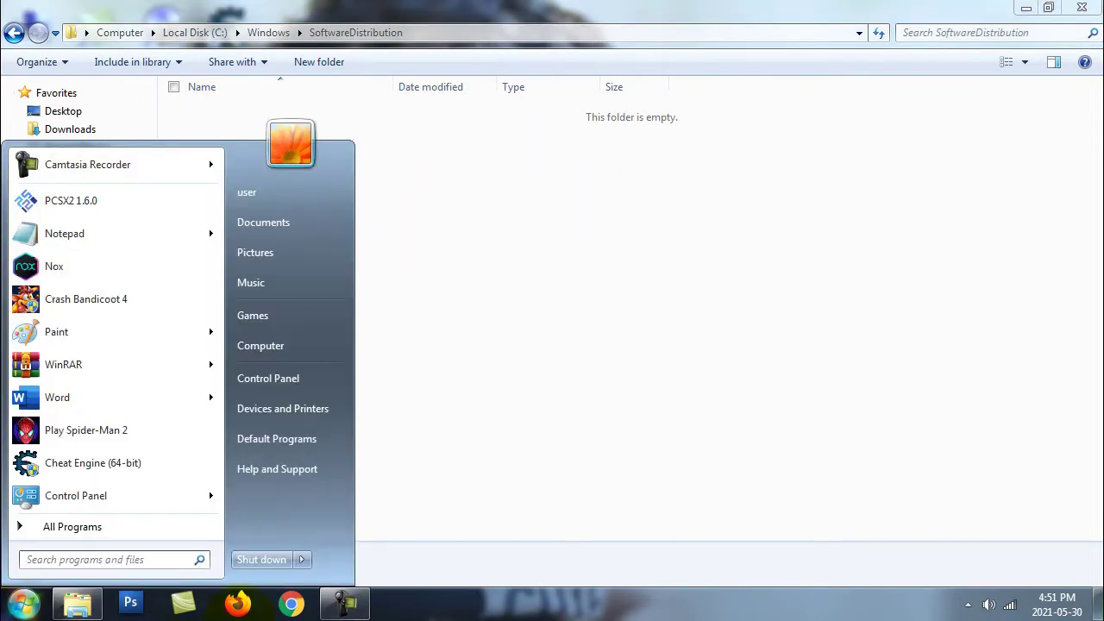
text(serv)
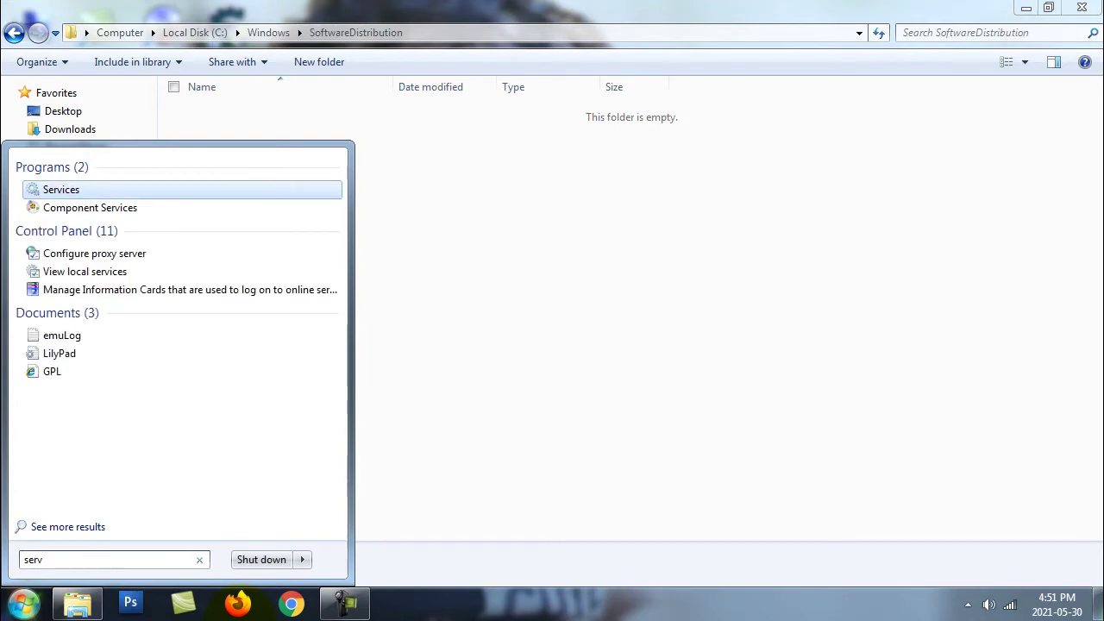
key(Return)
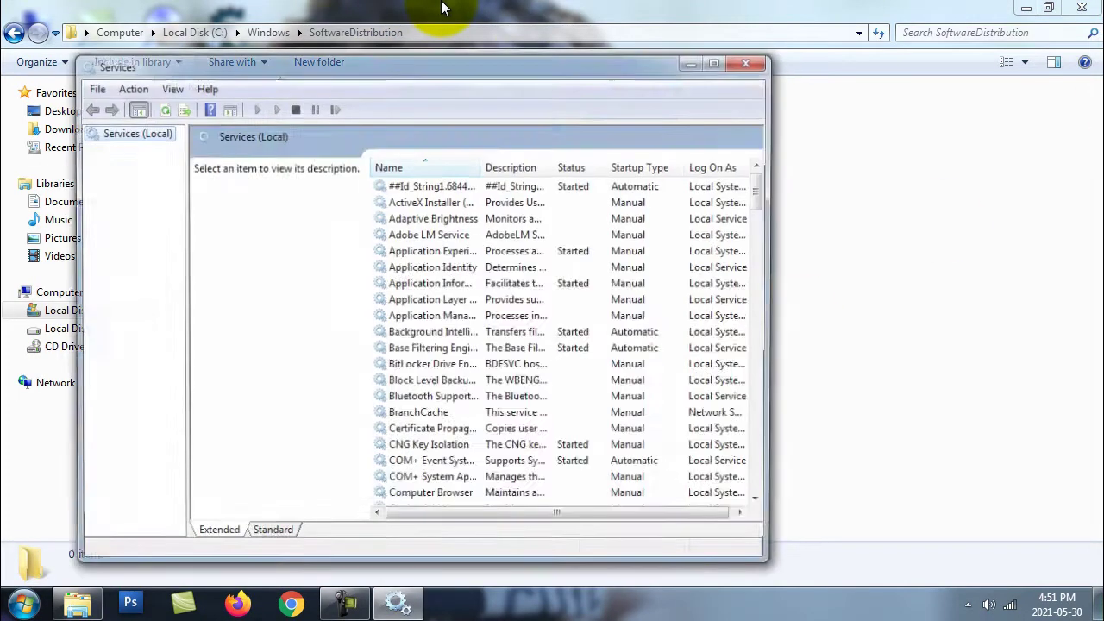
click(718, 61)
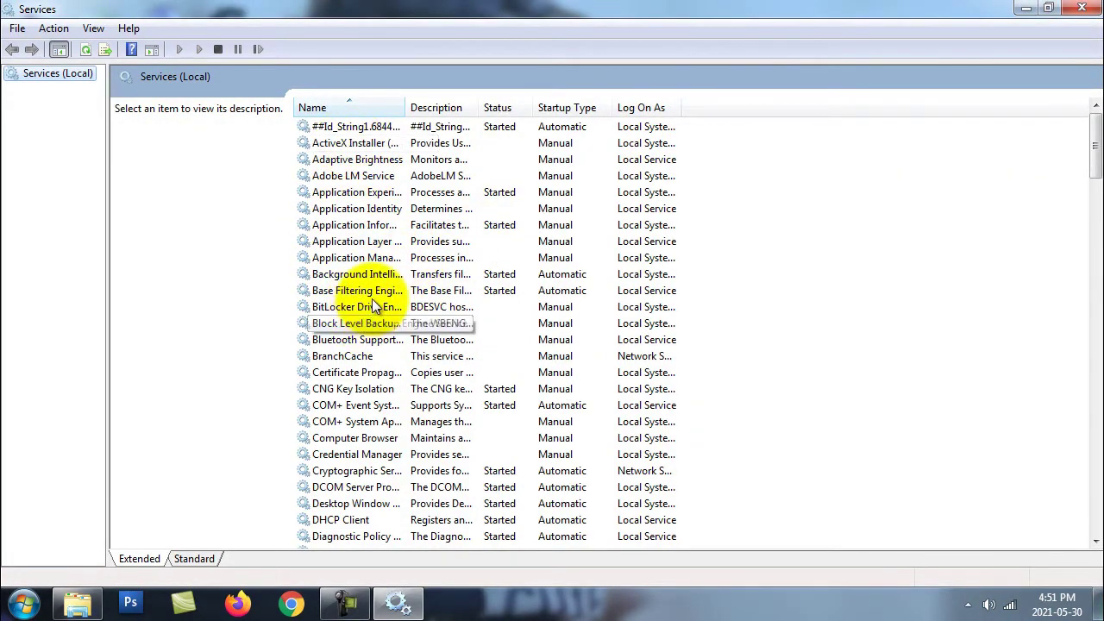
Step: Set the startup type of the Windows Update service to Automatic, accept the change and start the service
click(562, 274)
scroll(562, 285, down, 9)
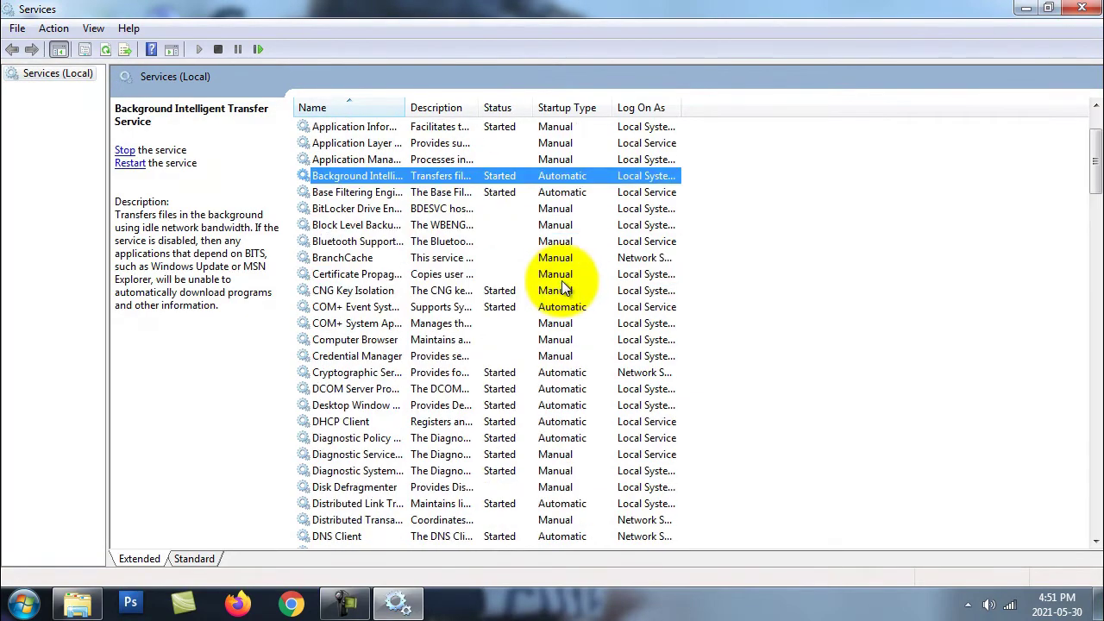
scroll(563, 298, down, 20)
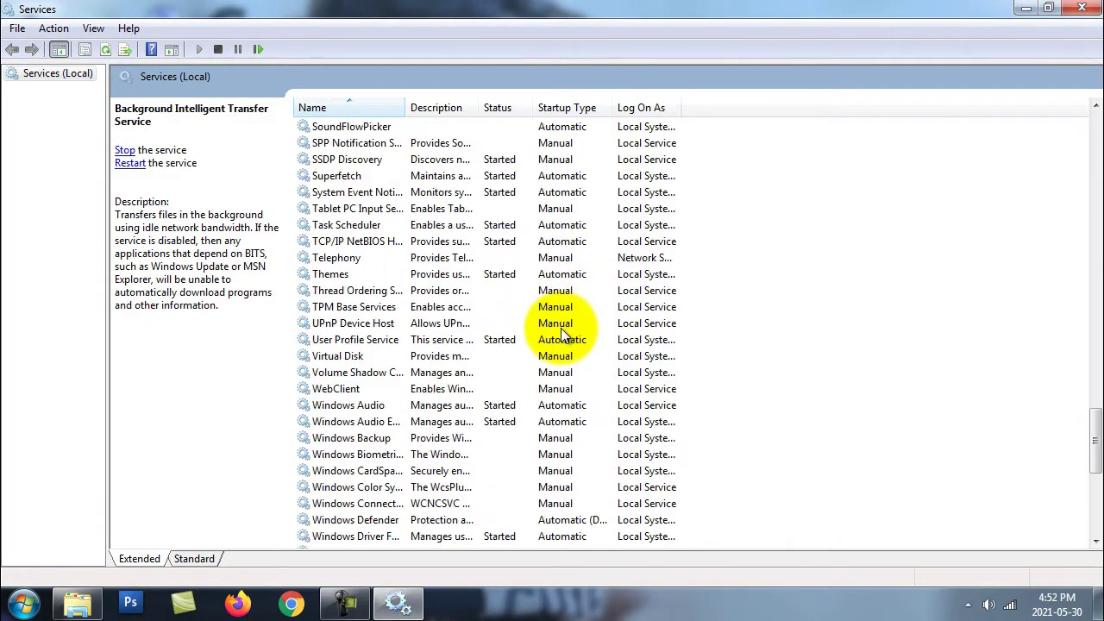
scroll(468, 416, down, 3)
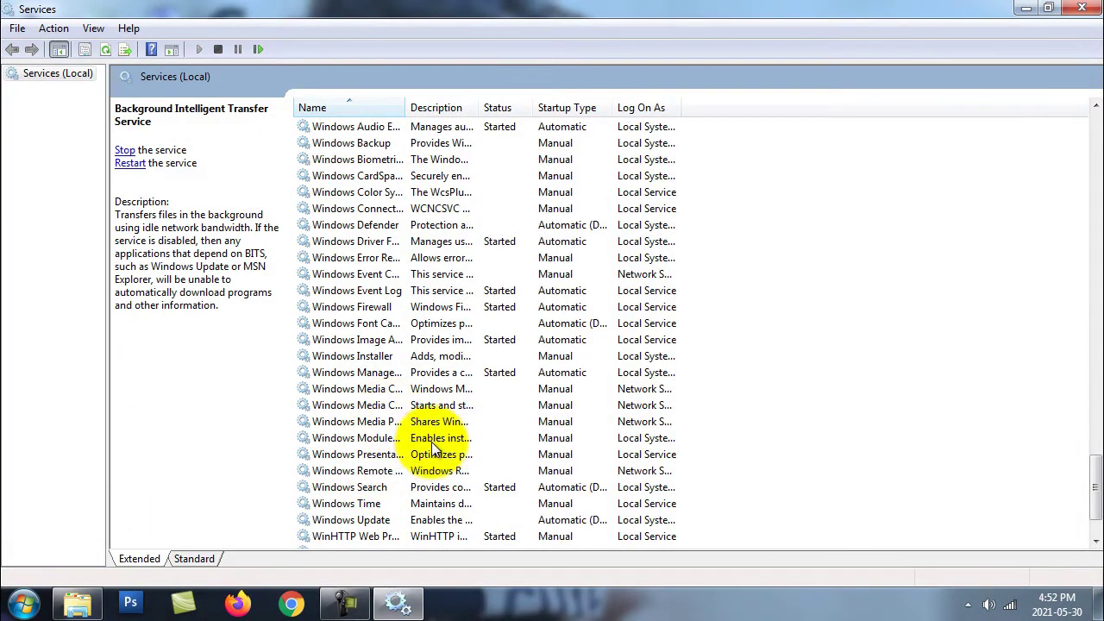
scroll(436, 441, down, 2)
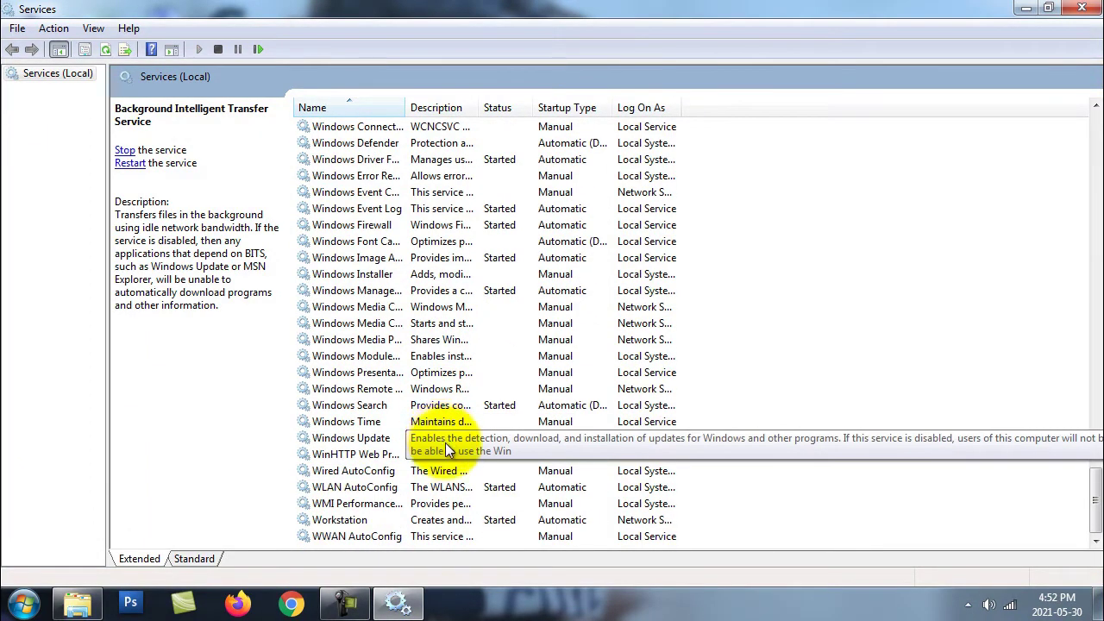
click(578, 438)
right_click(578, 438)
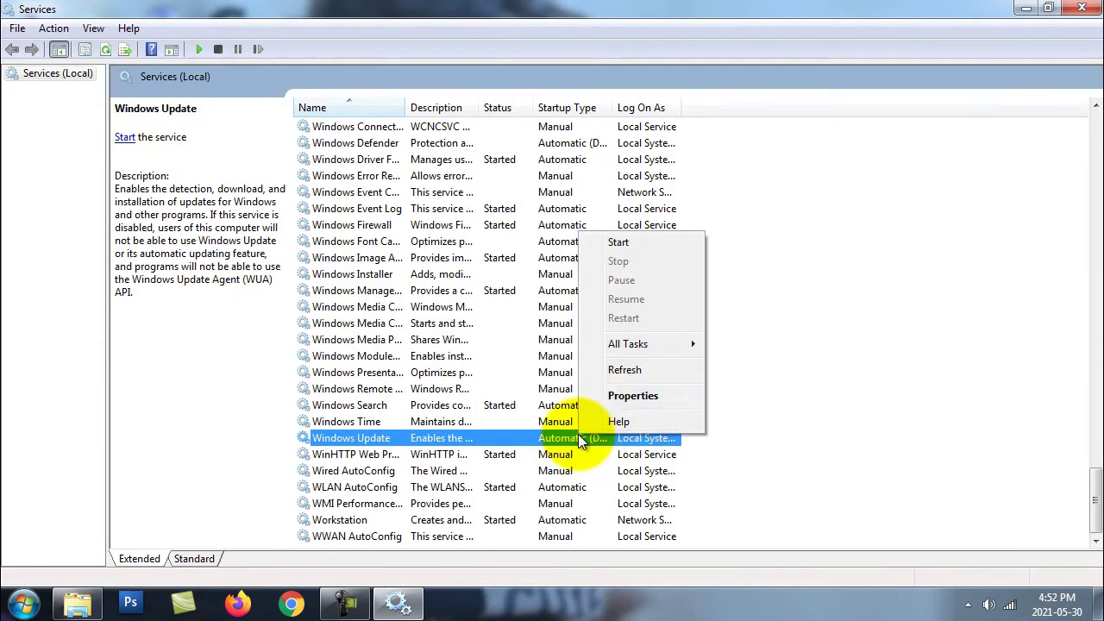
click(557, 444)
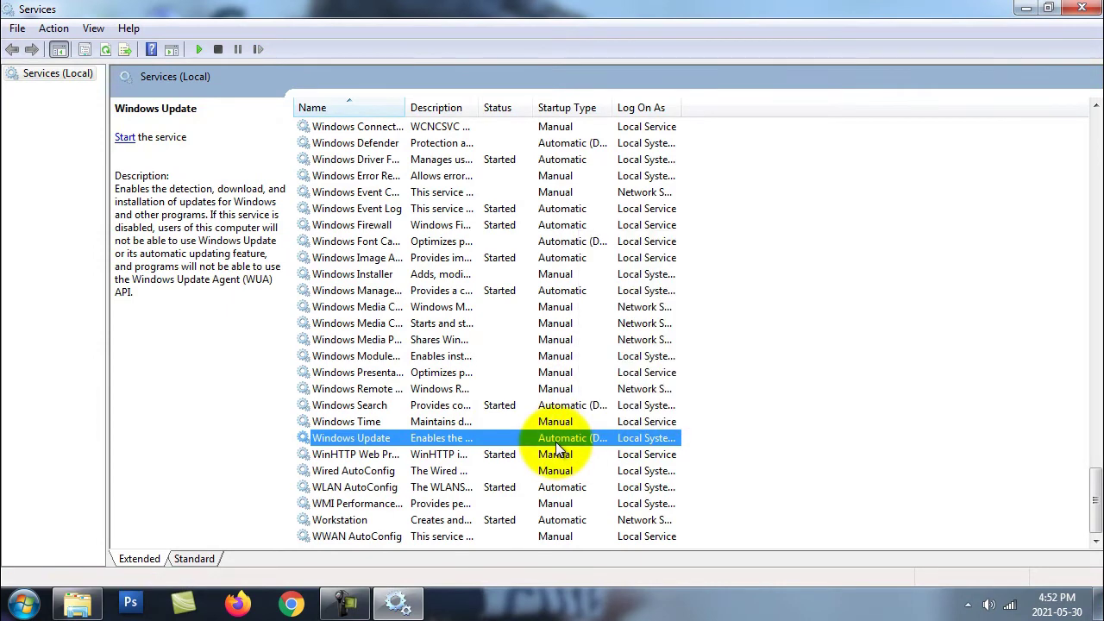
right_click(556, 444)
click(595, 405)
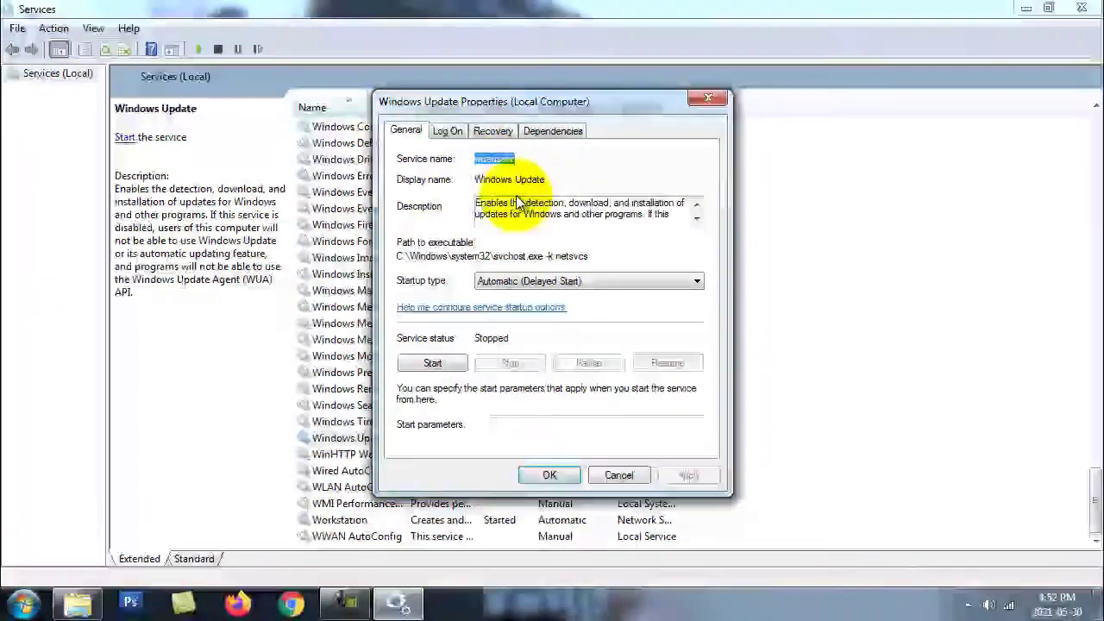
click(502, 281)
click(507, 310)
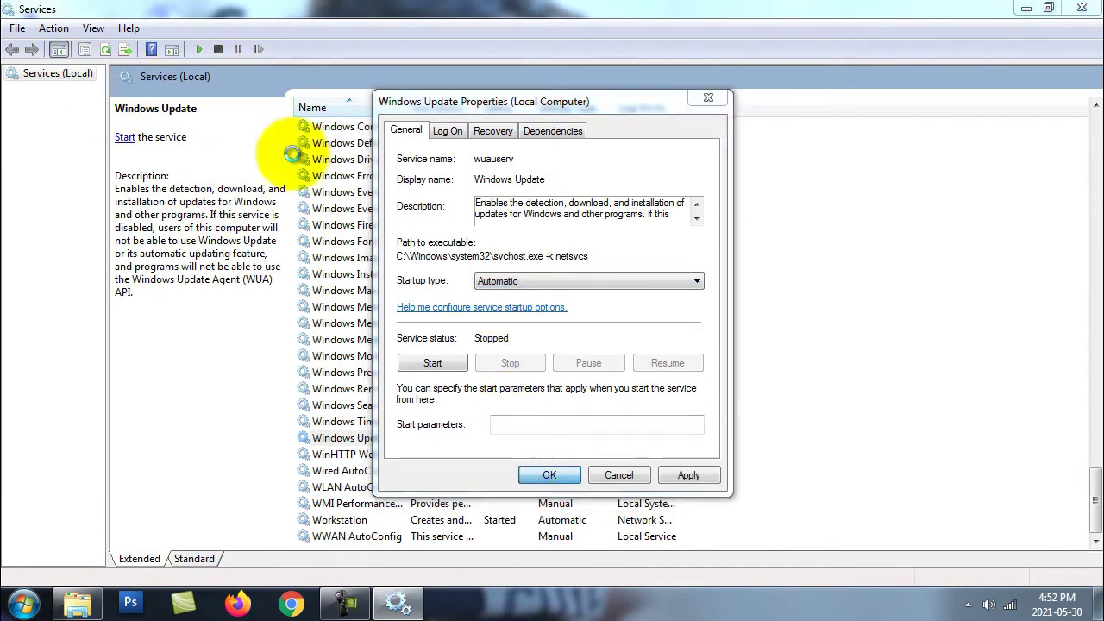
click(125, 138)
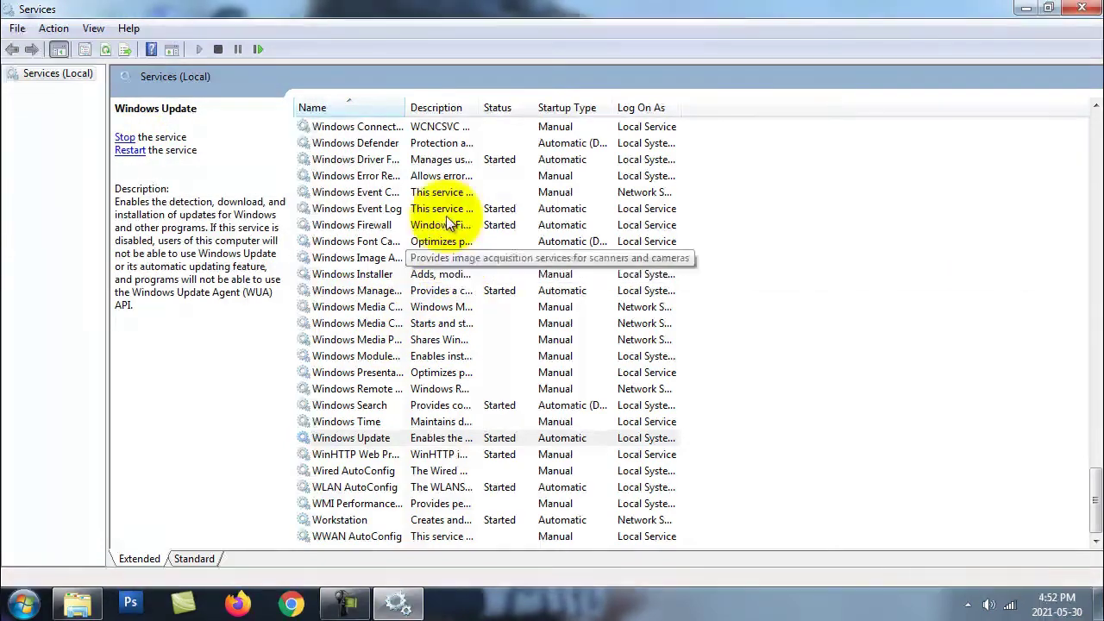
Step: Locate Cryptographic Services in the services list and check its status and startup type
click(445, 175)
scroll(444, 171, up, 13)
scroll(445, 171, up, 20)
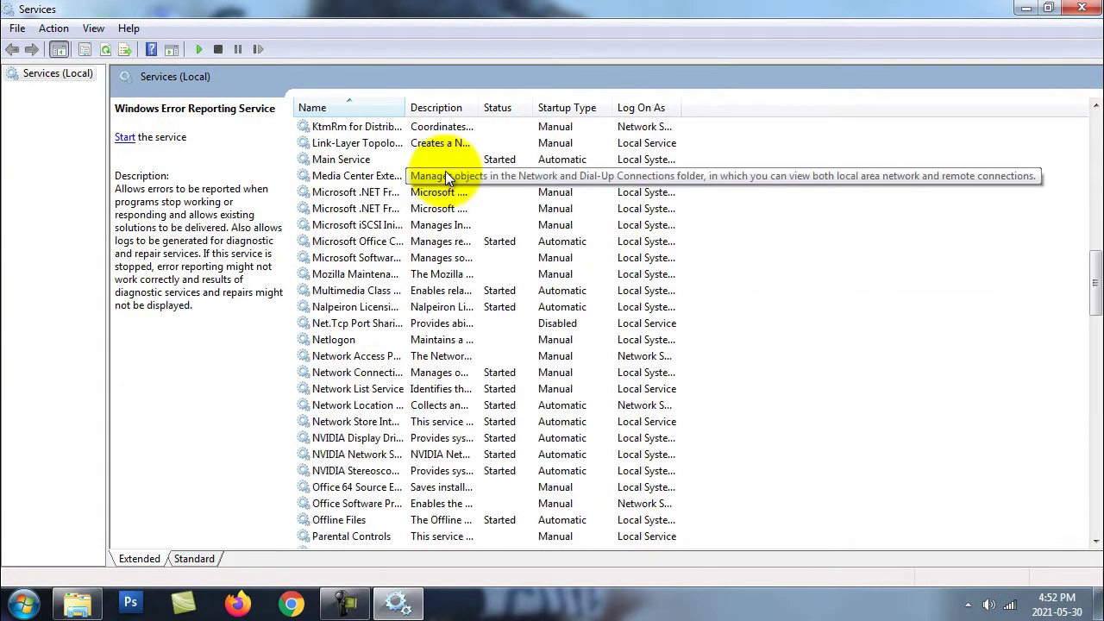
scroll(445, 171, up, 5)
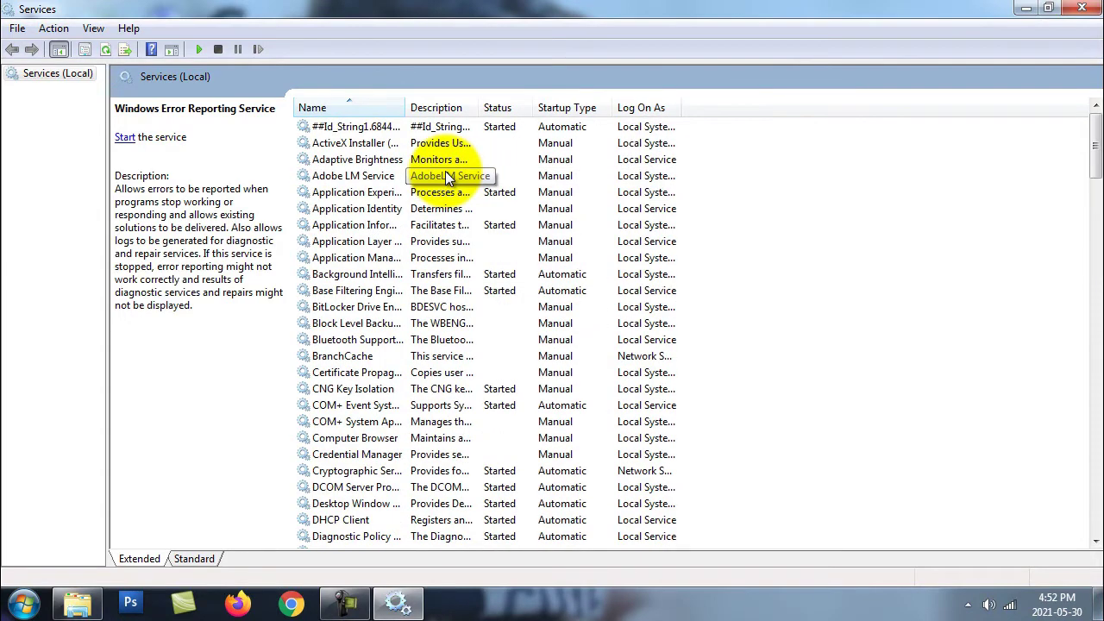
scroll(445, 171, down, 1)
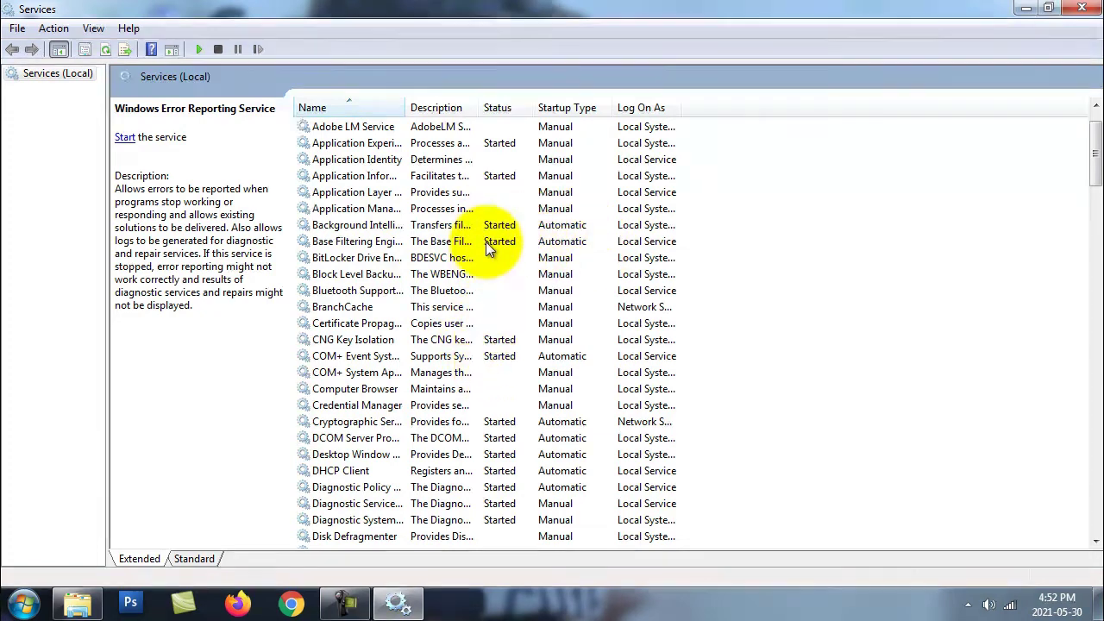
scroll(485, 241, down, 1)
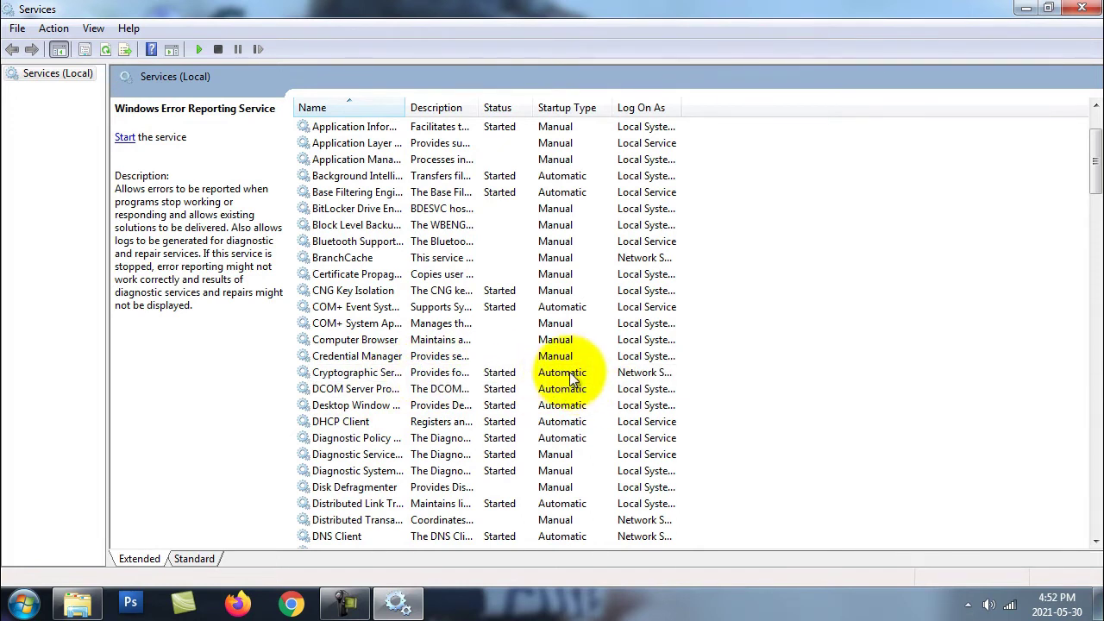
click(569, 376)
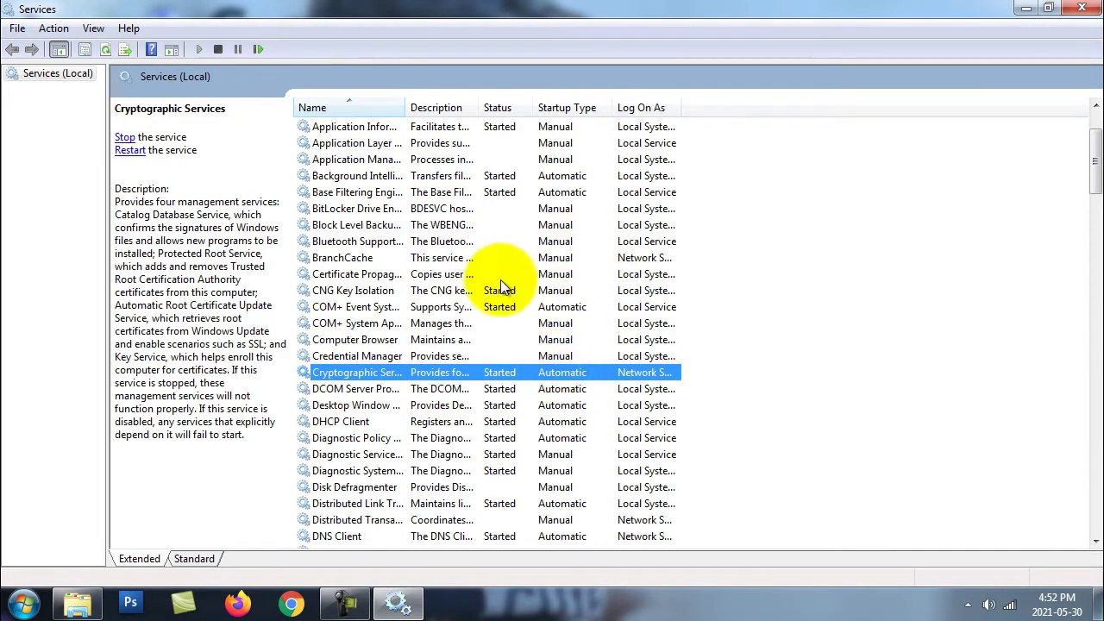
Step: Switch to Windows Explorer and open the catroot2 folder in C:\Windows\System32
click(76, 604)
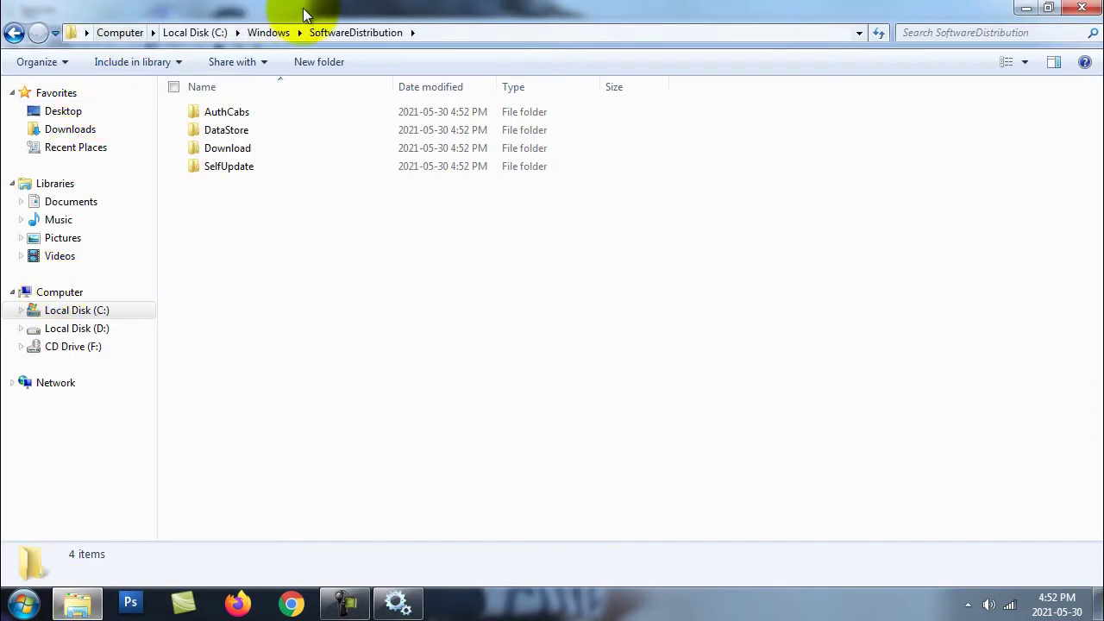
click(262, 32)
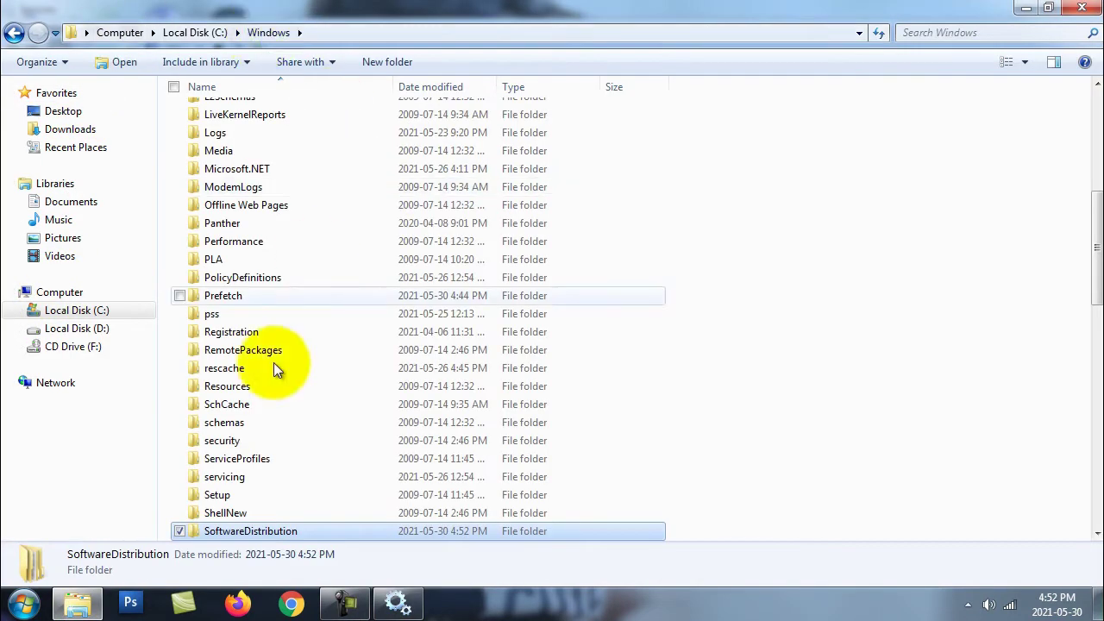
click(264, 442)
scroll(264, 435, down, 4)
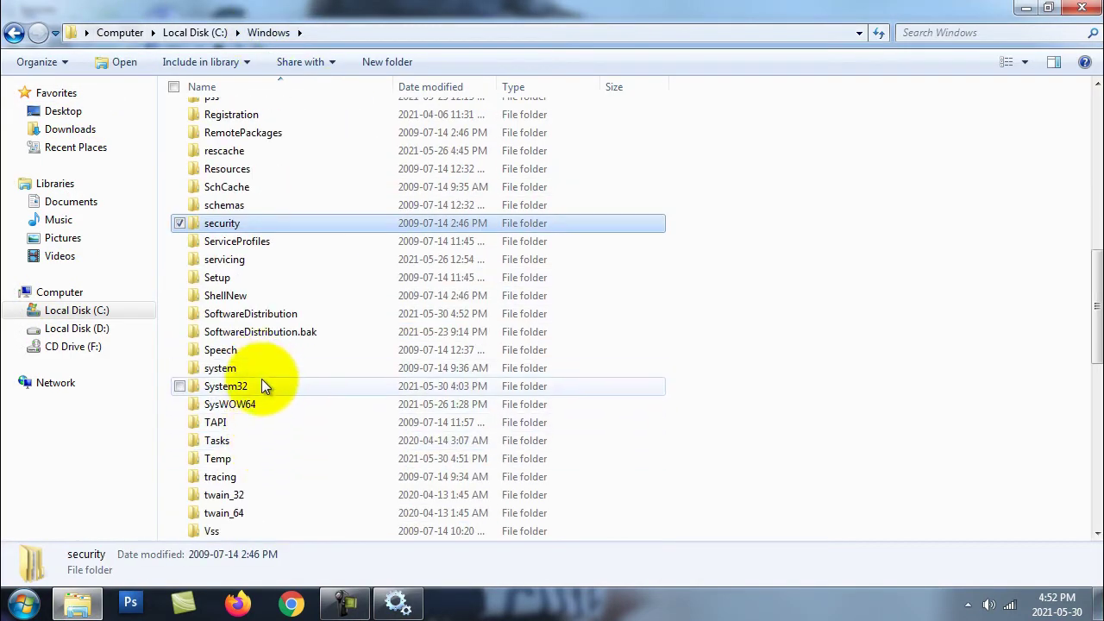
double_click(261, 384)
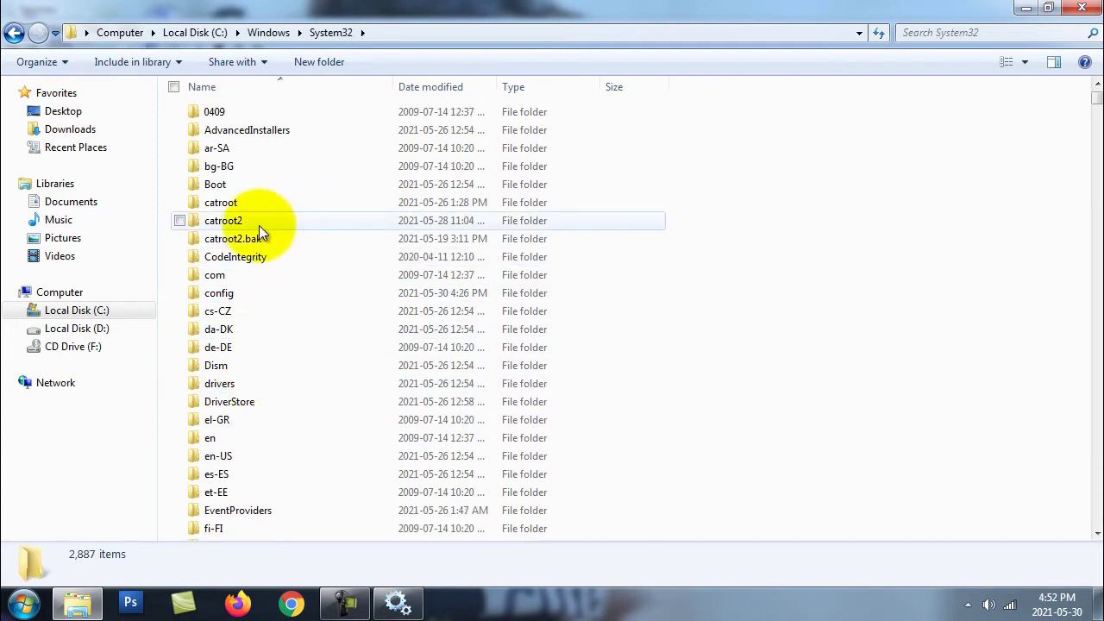
click(300, 216)
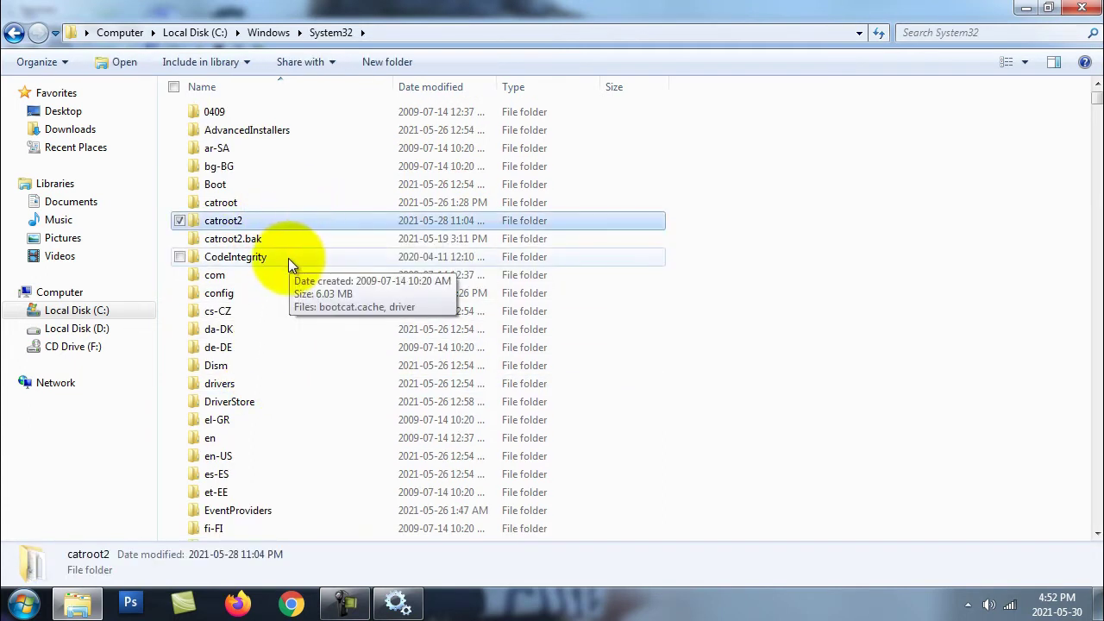
double_click(256, 219)
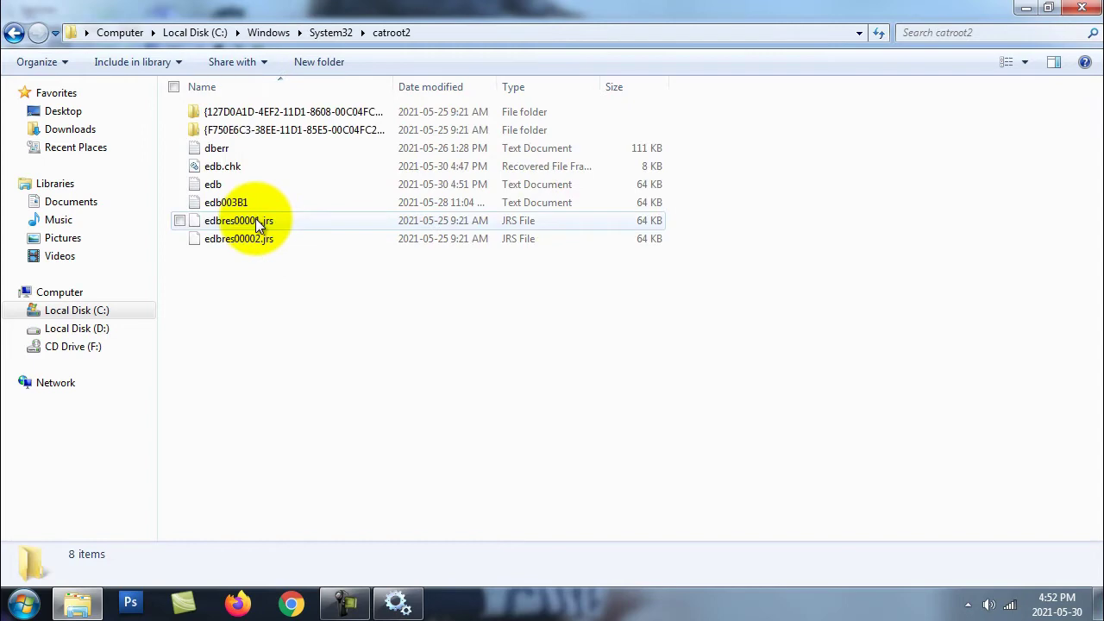
click(14, 32)
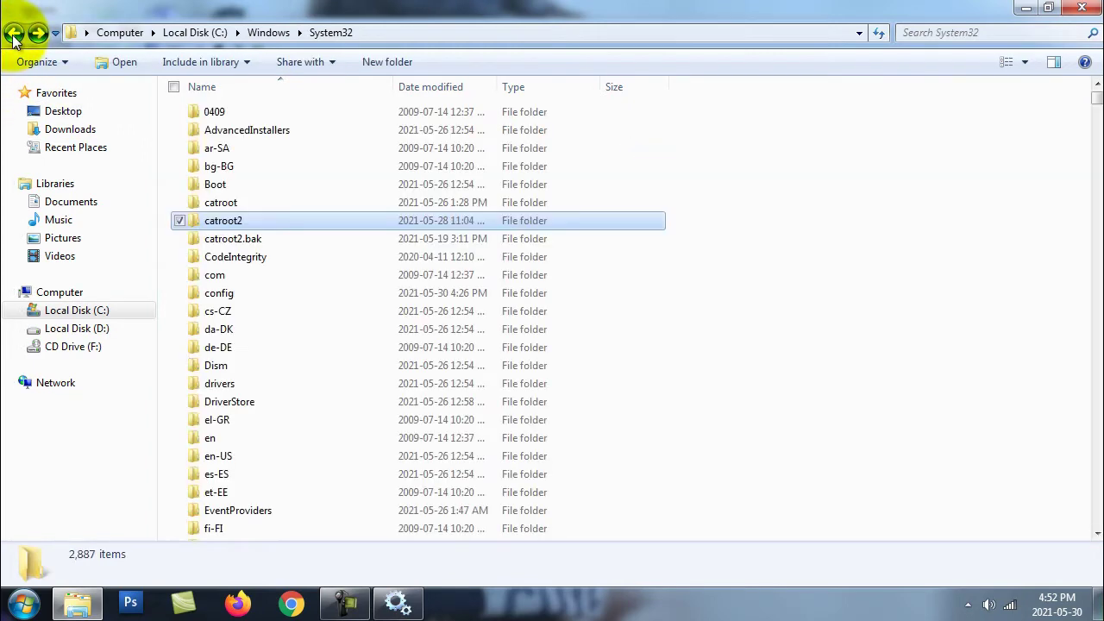
double_click(287, 221)
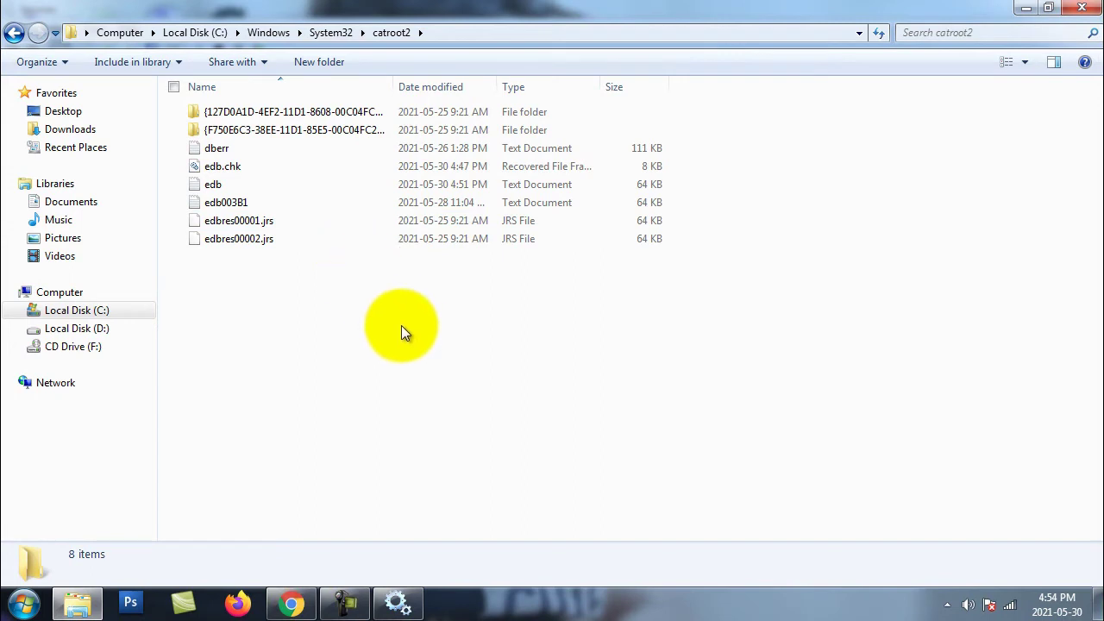
Step: Try to delete all files and folders inside the catroot2 folder
key(ctrl+a)
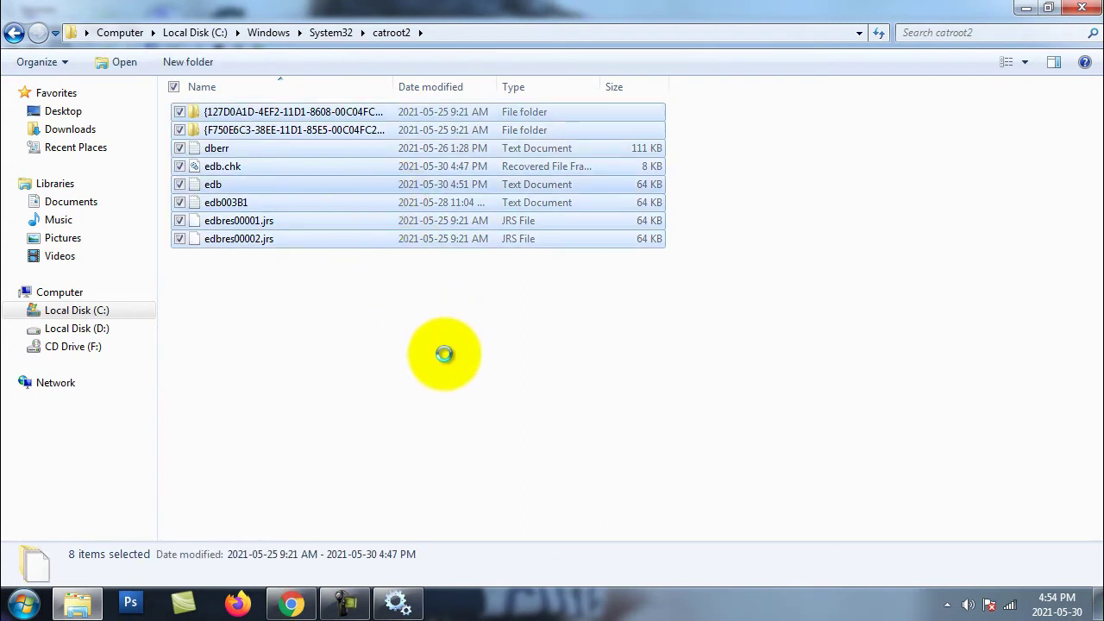
right_click(391, 191)
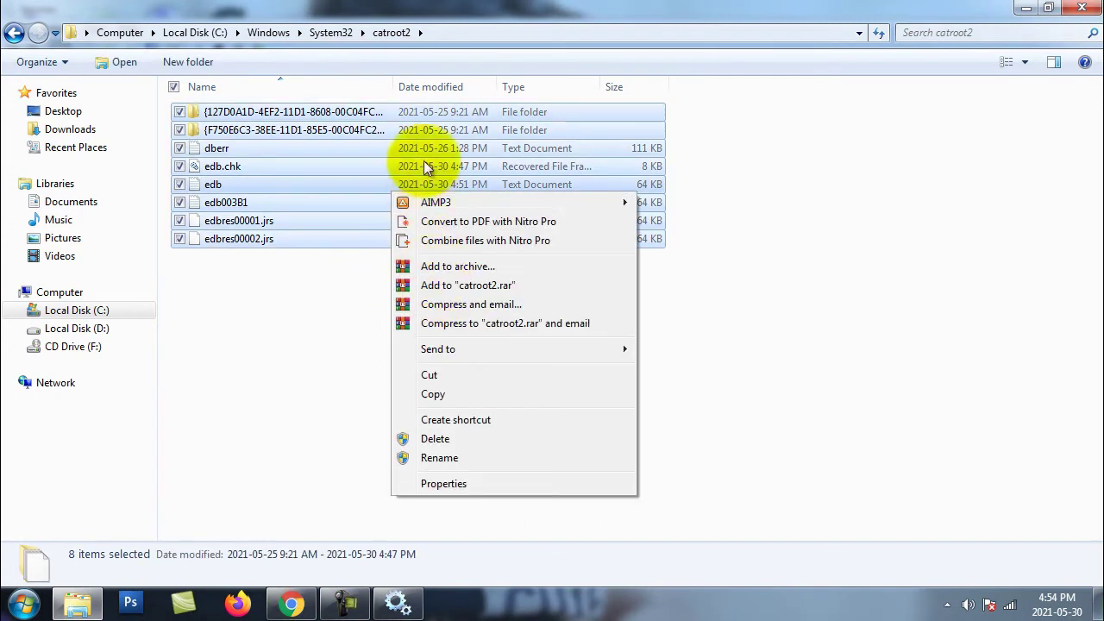
click(455, 437)
click(613, 318)
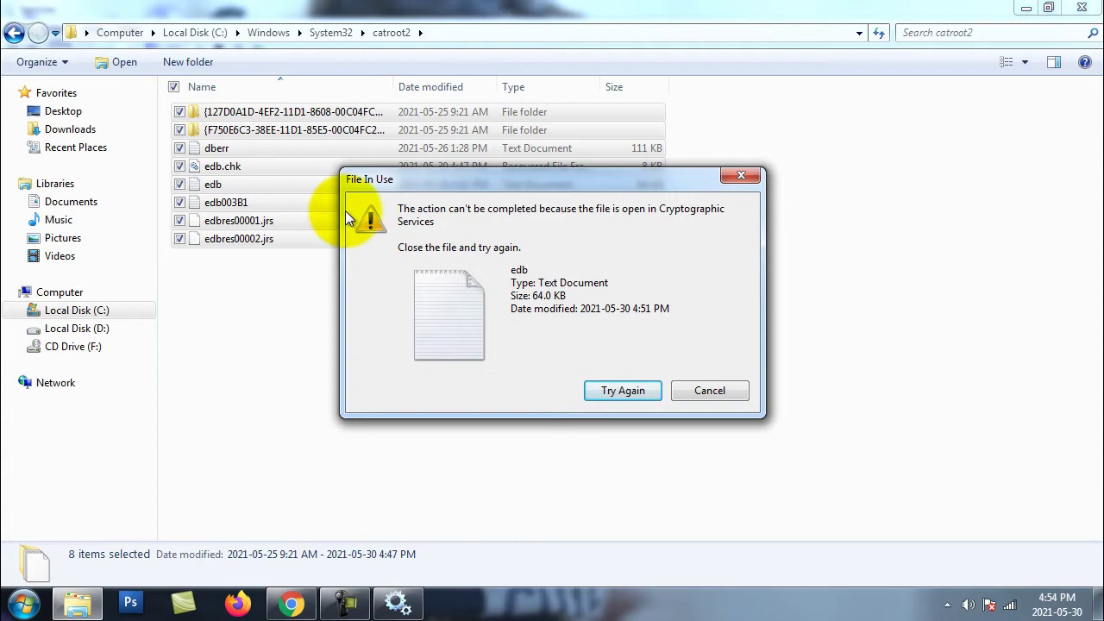
click(706, 390)
Step: Switch to Services and set the startup type of Cryptographic Services to Disabled
click(399, 604)
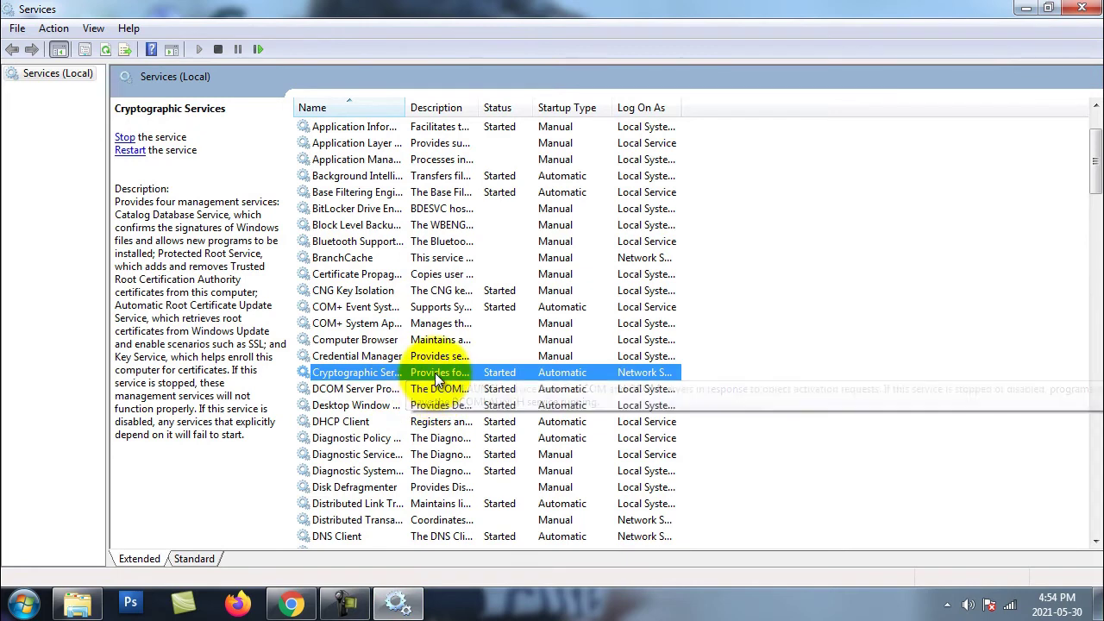
right_click(539, 378)
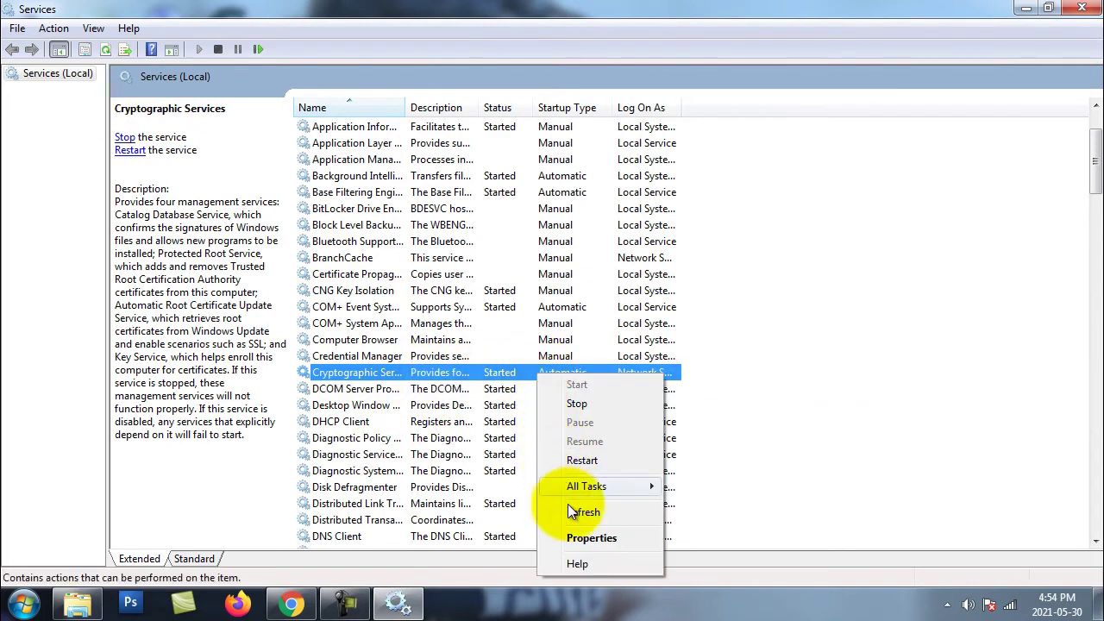
click(579, 536)
click(555, 283)
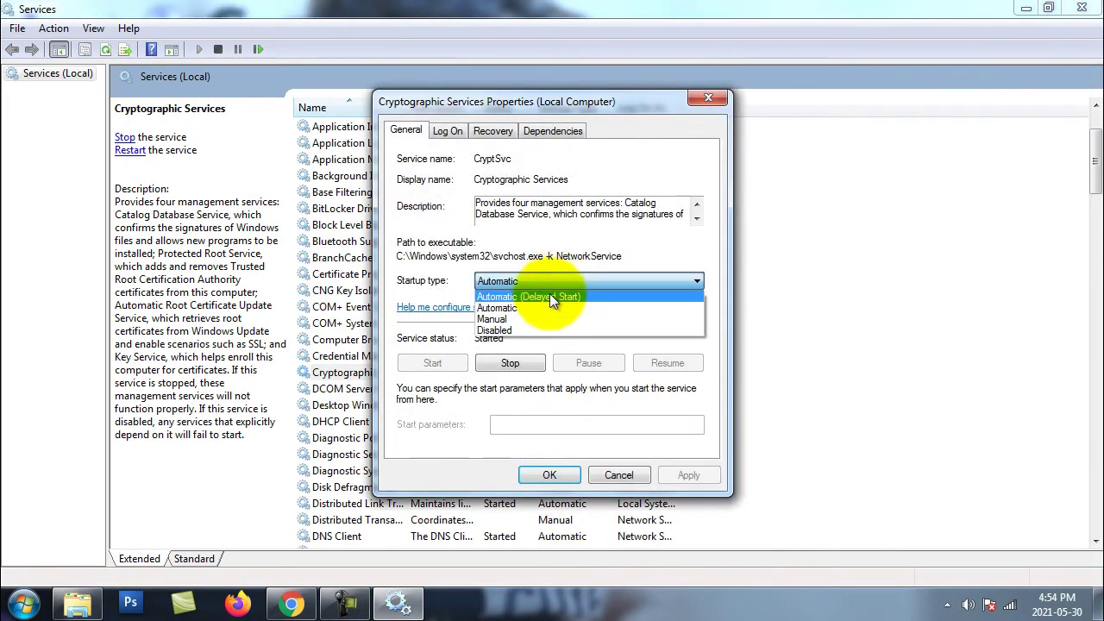
click(534, 330)
click(543, 475)
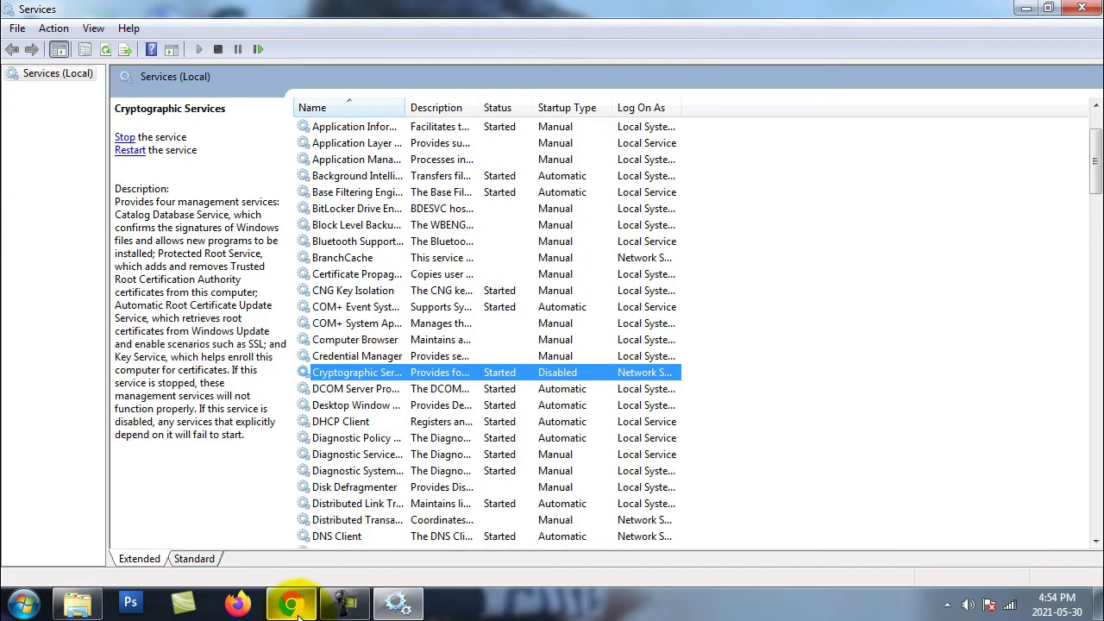
Step: Return to Windows Explorer and try again to delete the selected contents of the catroot2 folder
click(81, 604)
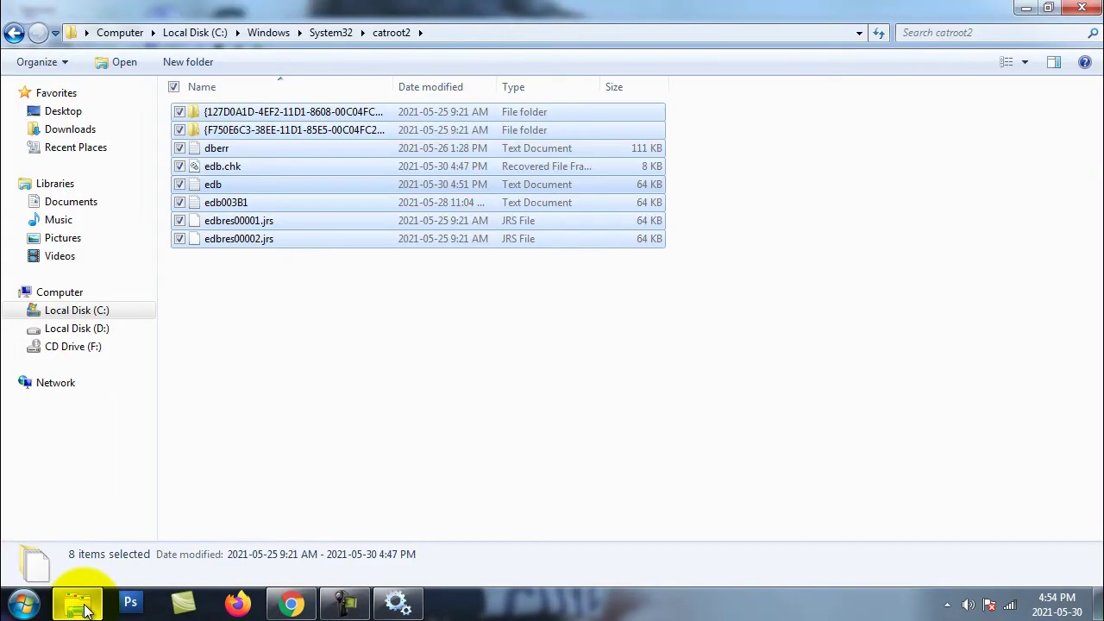
right_click(311, 193)
click(373, 445)
click(605, 311)
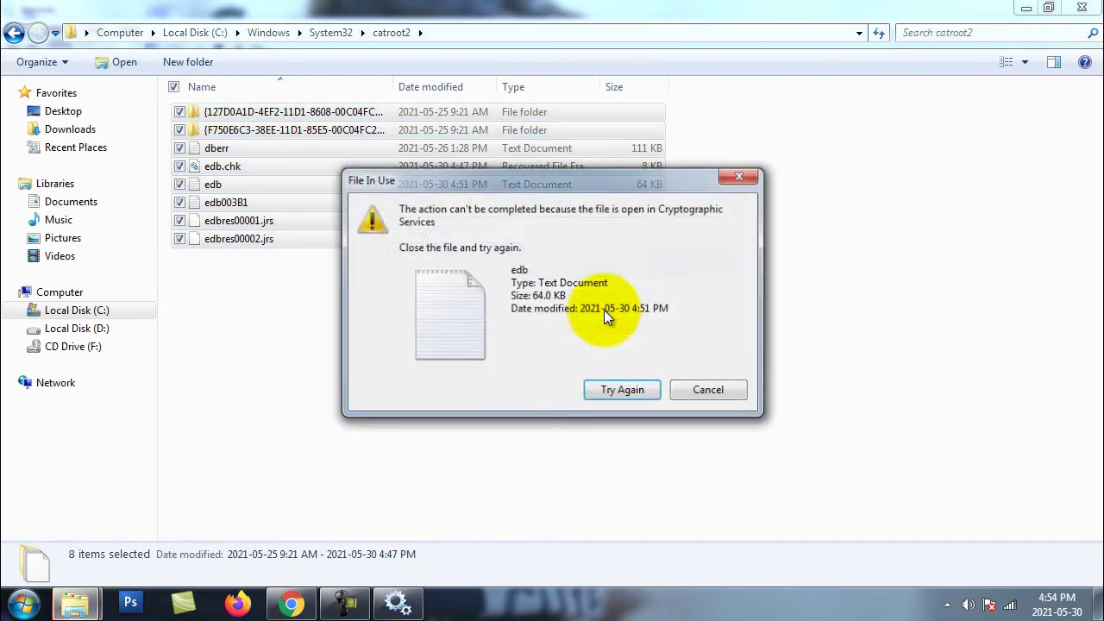
click(709, 390)
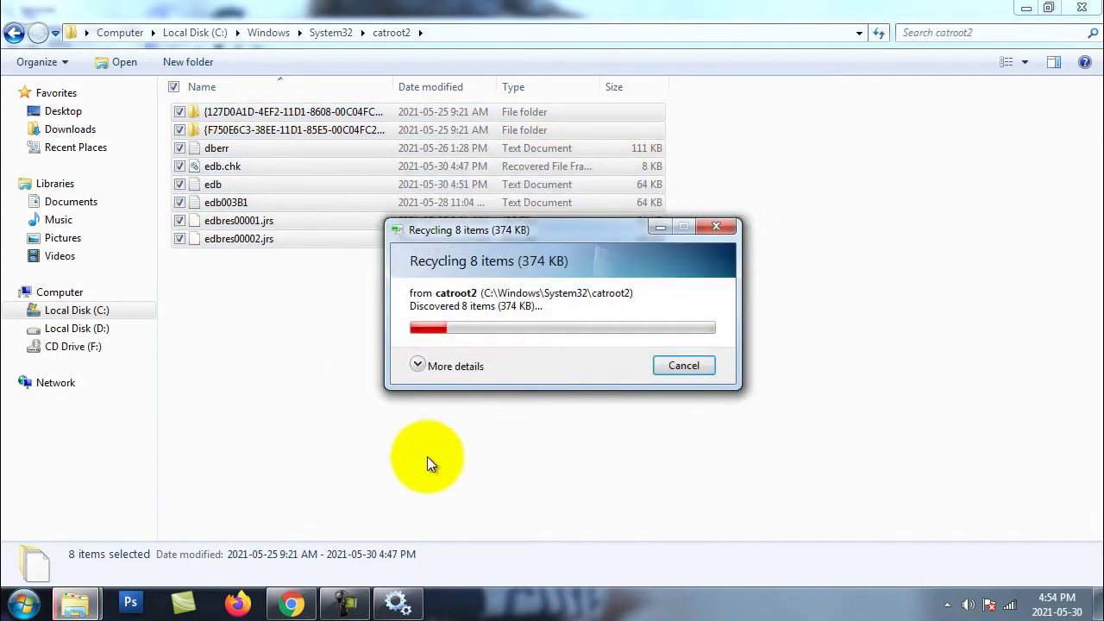
Step: Switch back to Services and stop Cryptographic Services
click(398, 604)
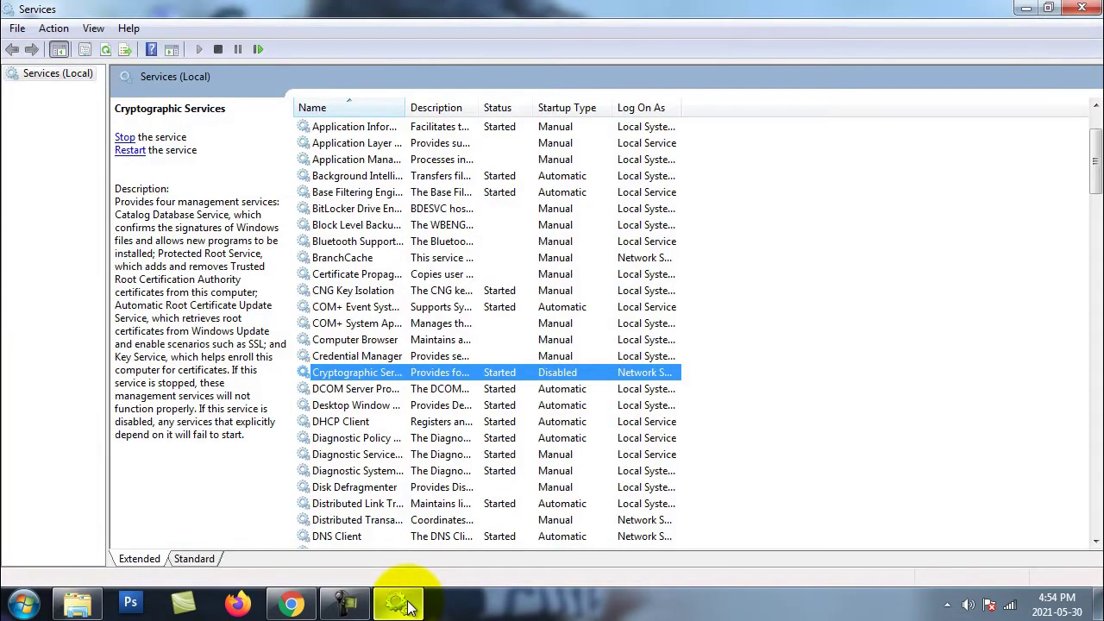
click(127, 138)
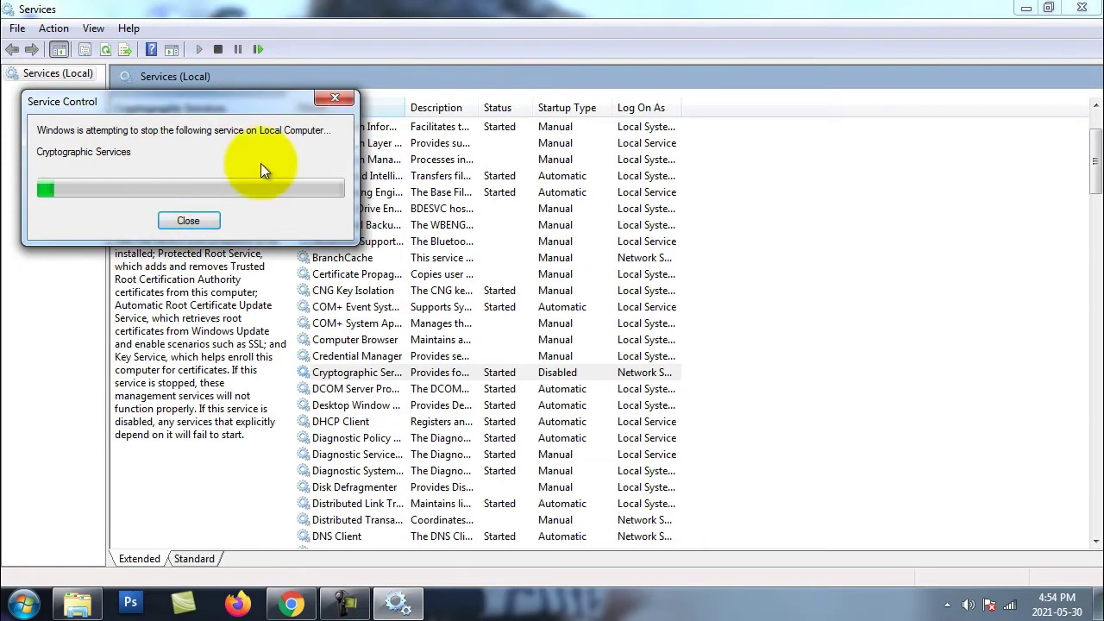
Step: Return to Windows Explorer and move all selected contents of the catroot2 folder to the Recycle Bin
click(101, 611)
right_click(354, 185)
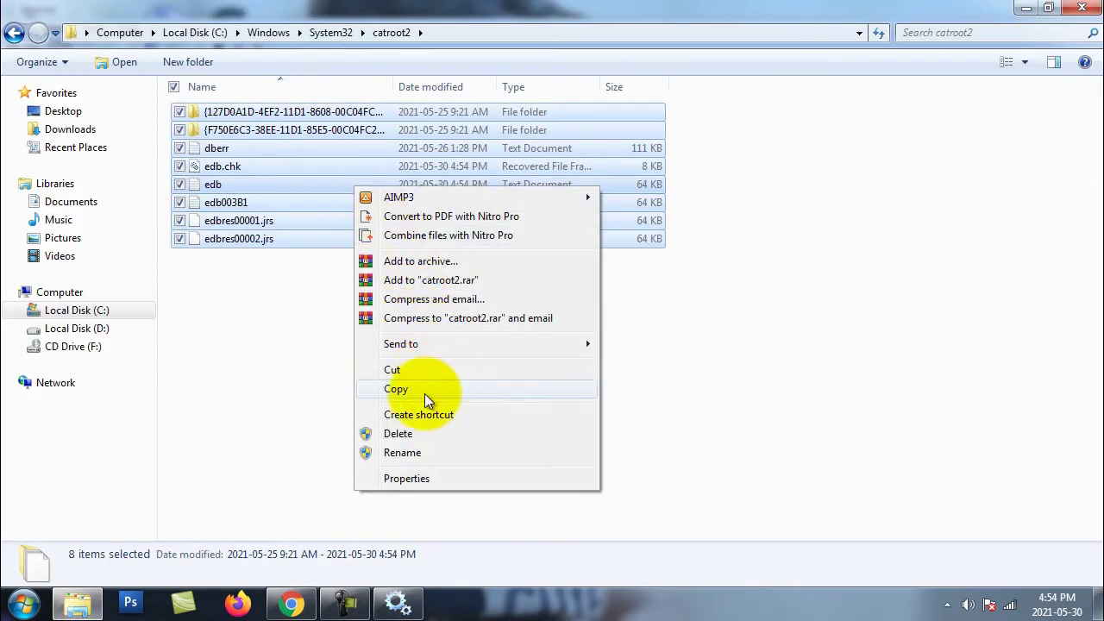
click(414, 433)
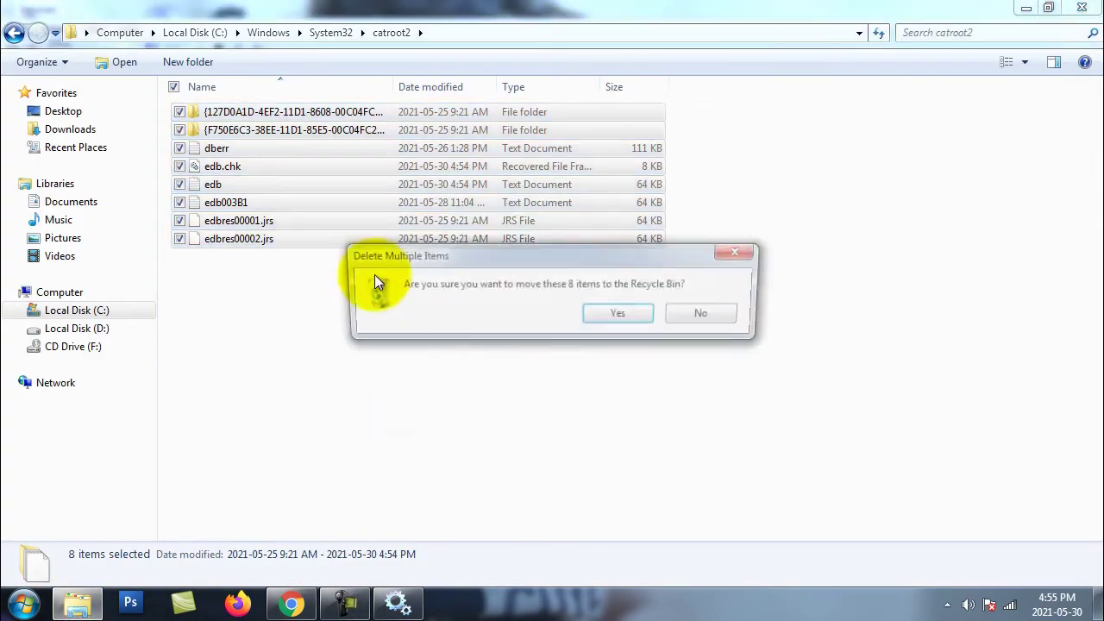
click(614, 325)
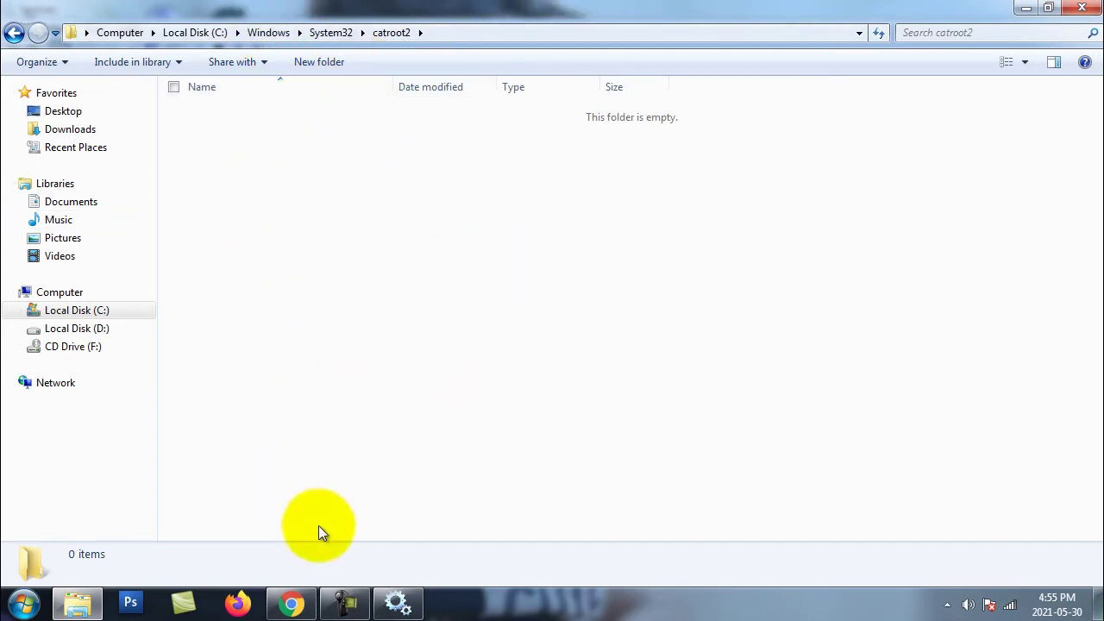
Step: Switch to Services, set the startup type of Cryptographic Services to Automatic and start the service
click(411, 609)
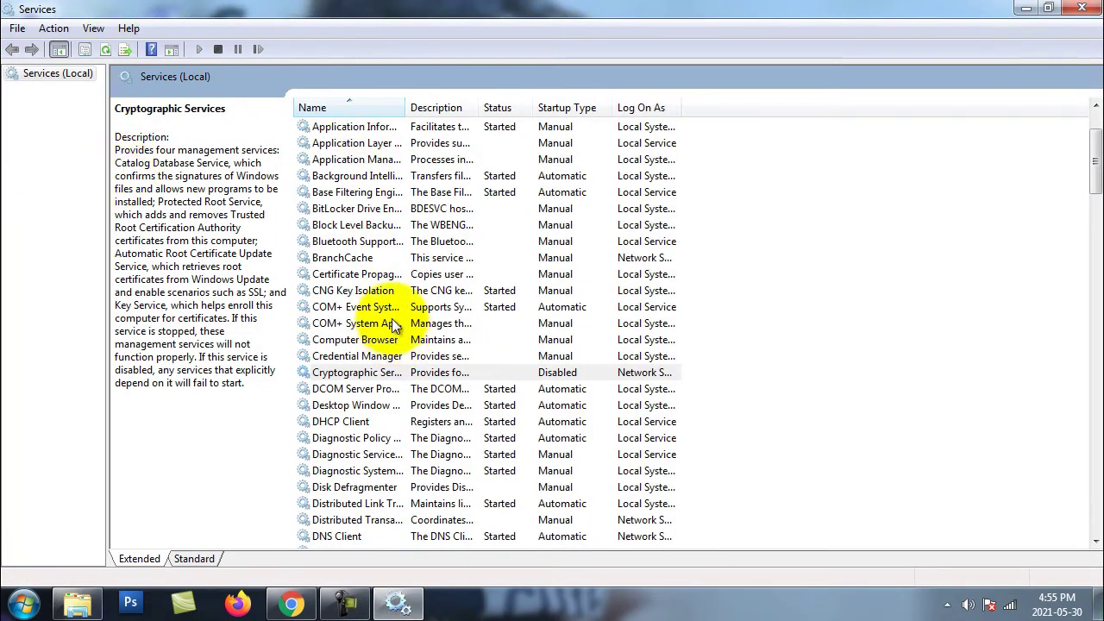
right_click(372, 378)
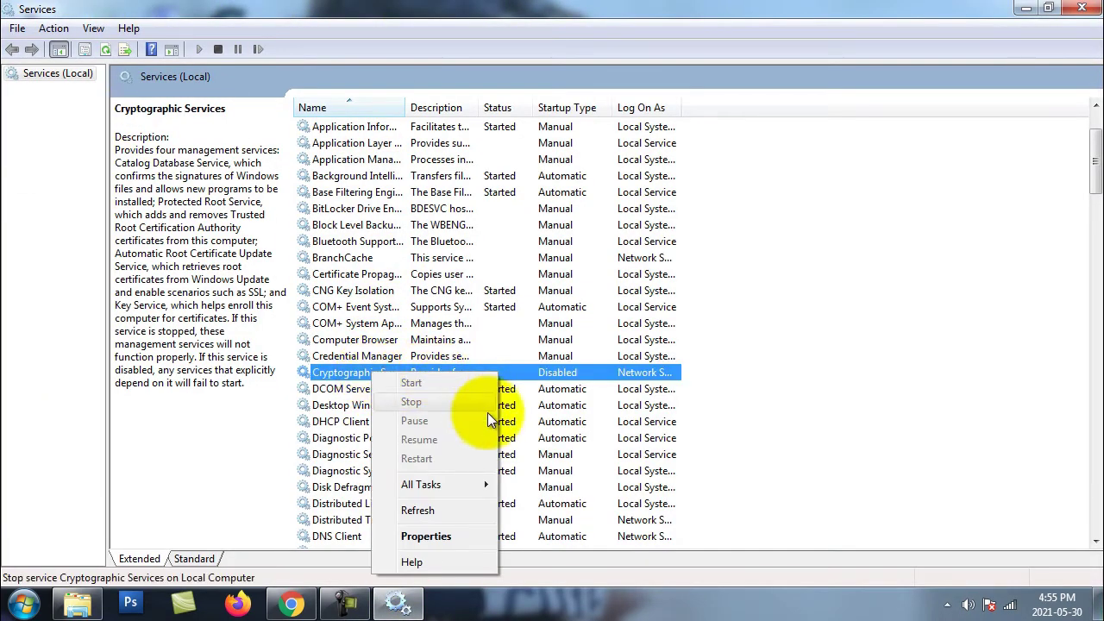
click(430, 537)
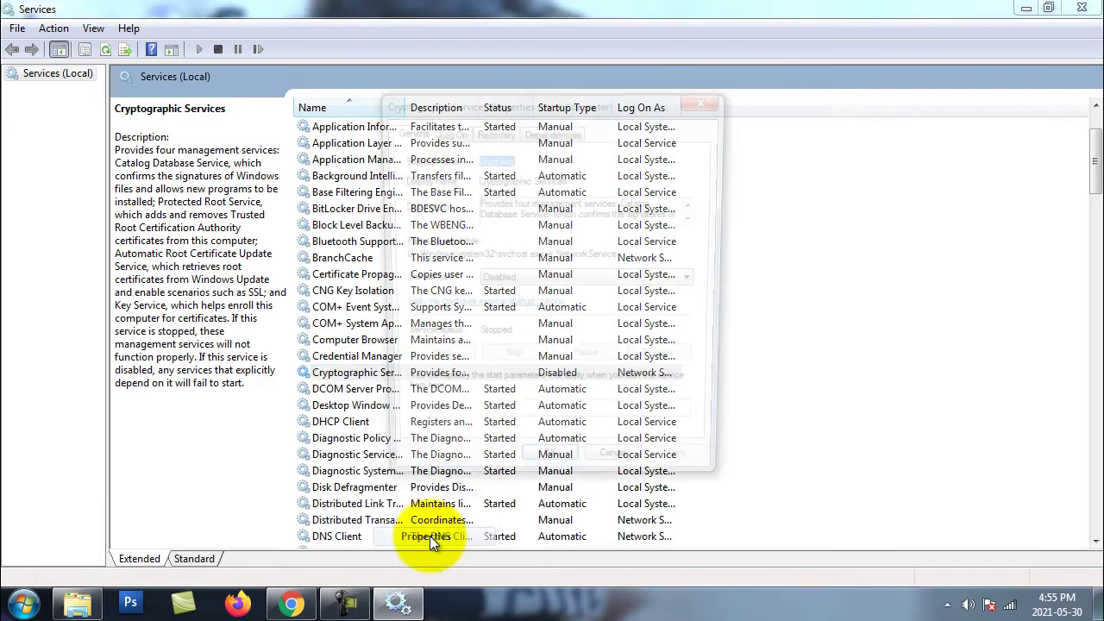
click(570, 279)
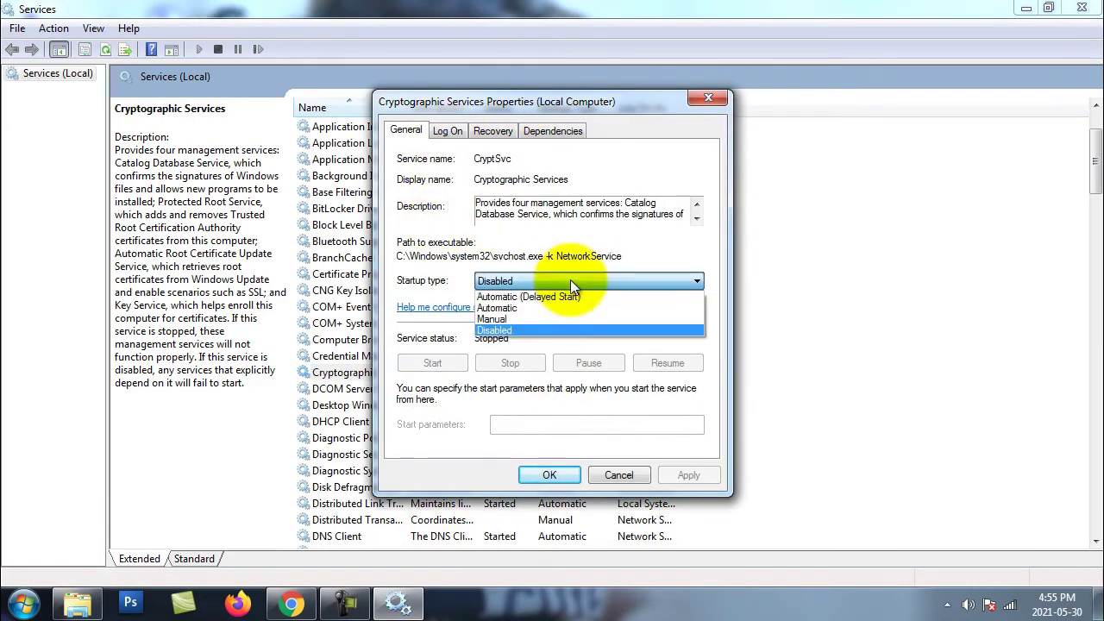
click(556, 308)
click(551, 476)
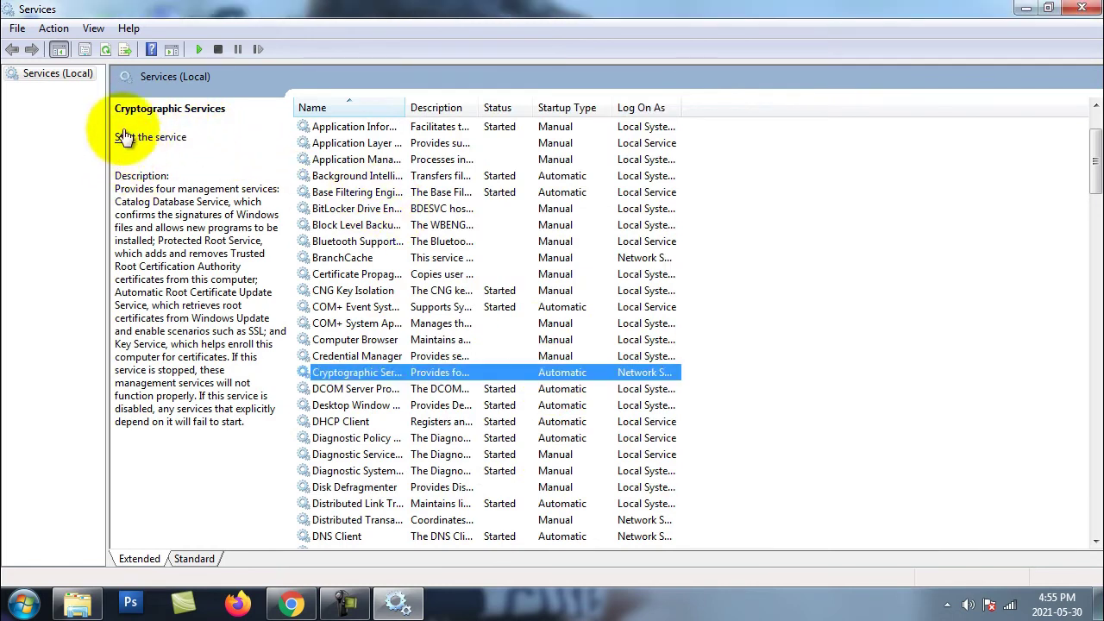
click(123, 136)
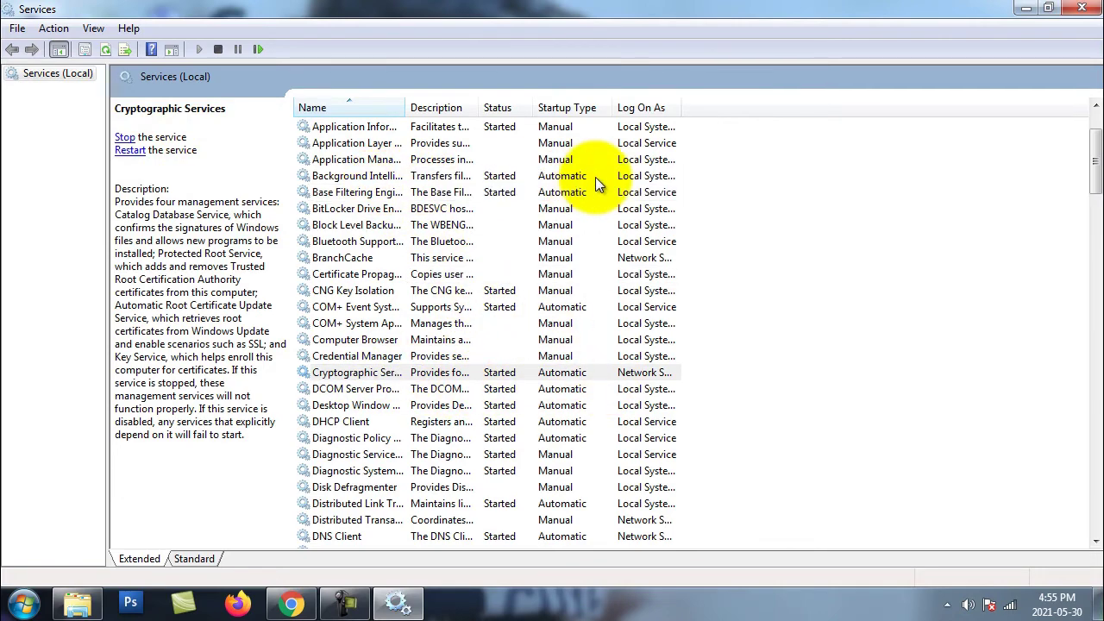
Step: Set the startup type of the Windows Update service to Automatic
click(549, 278)
scroll(549, 281, down, 20)
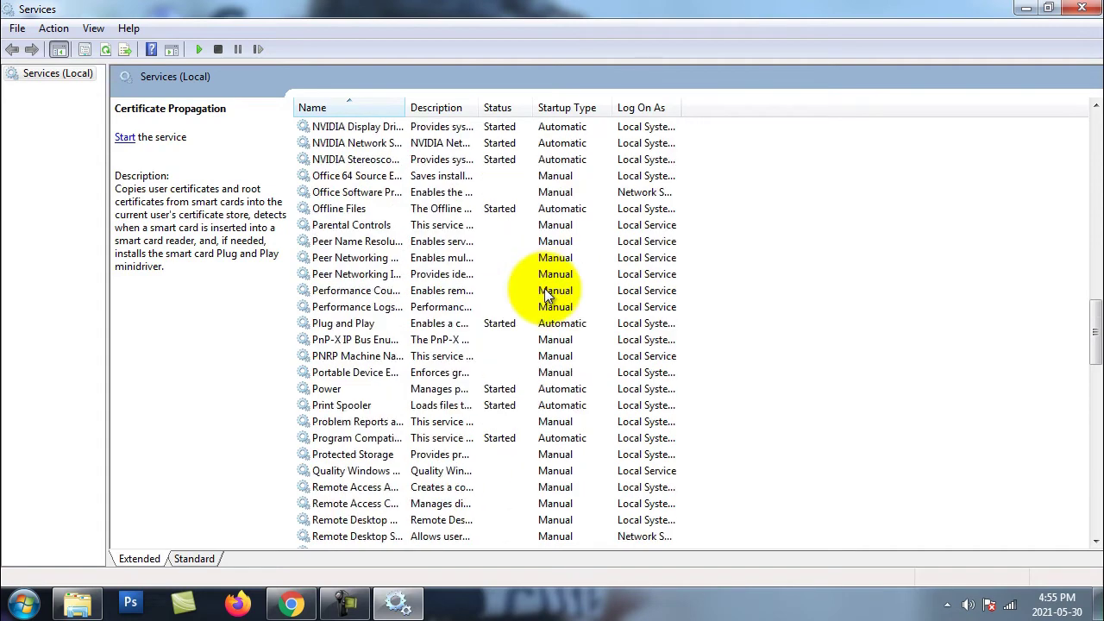
scroll(543, 315, down, 11)
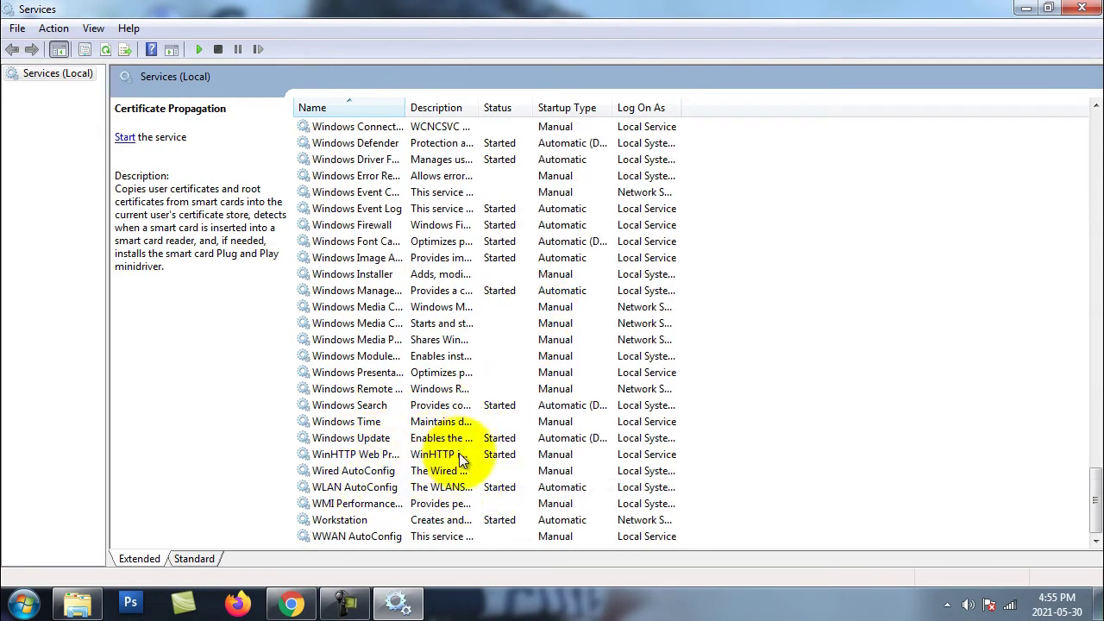
click(583, 440)
right_click(584, 441)
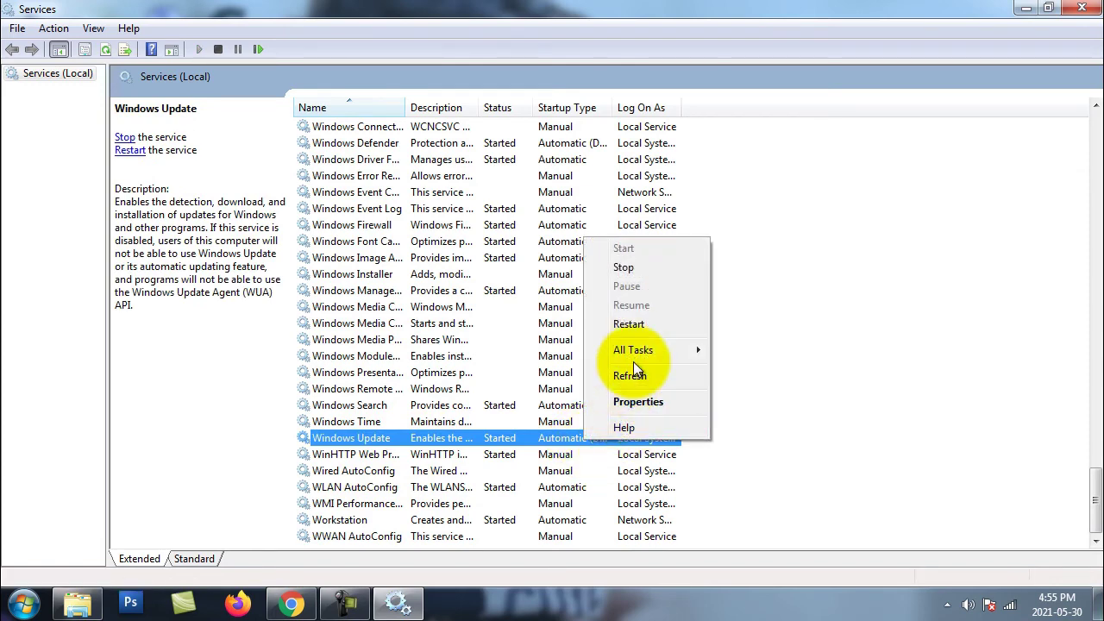
click(636, 404)
click(577, 279)
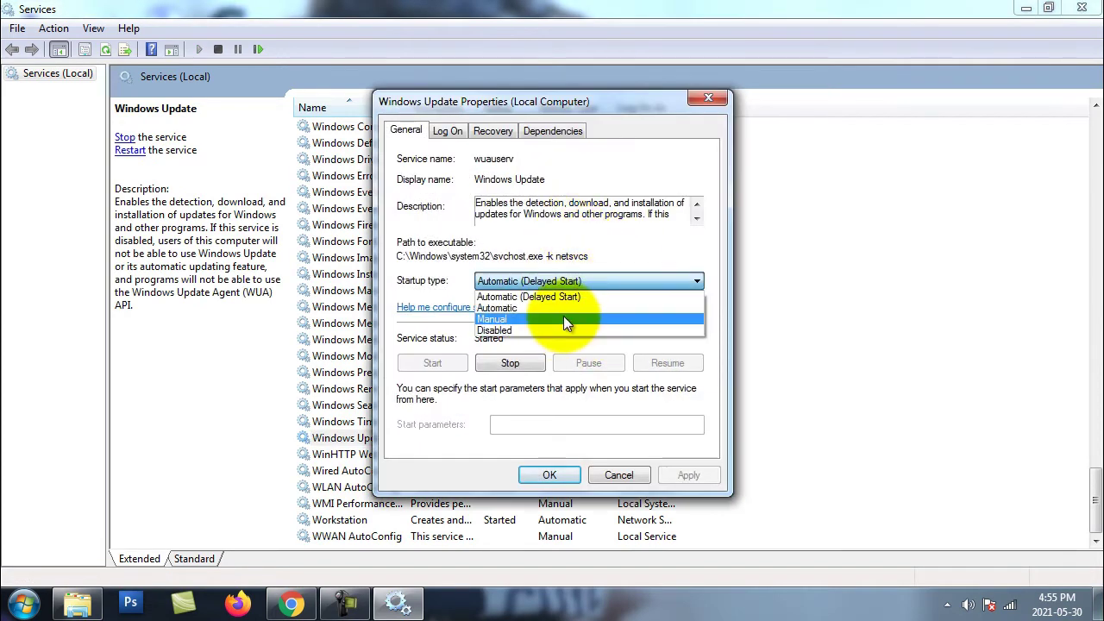
click(563, 310)
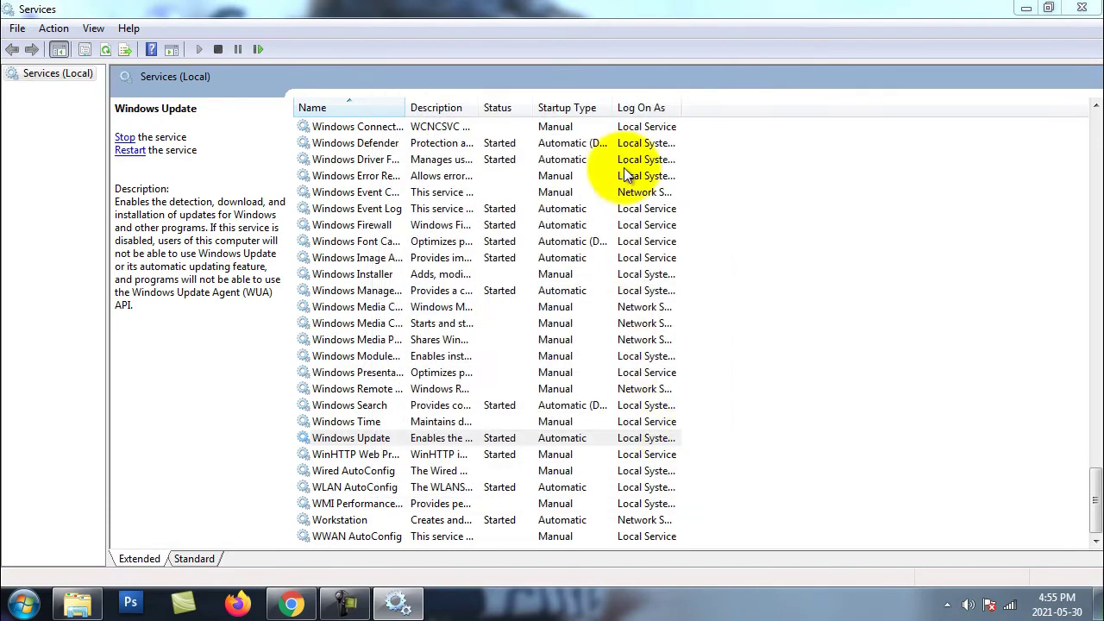
Step: Switch to Chrome, search the web for "windows catalog" and open the Microsoft Update Catalog site
click(291, 602)
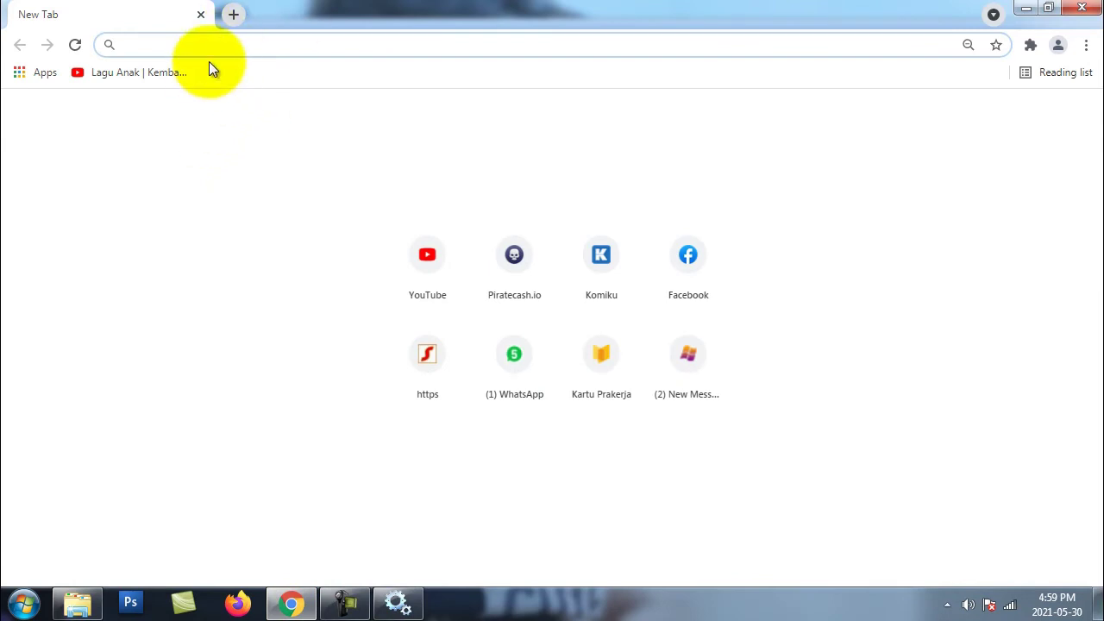
text(wind)
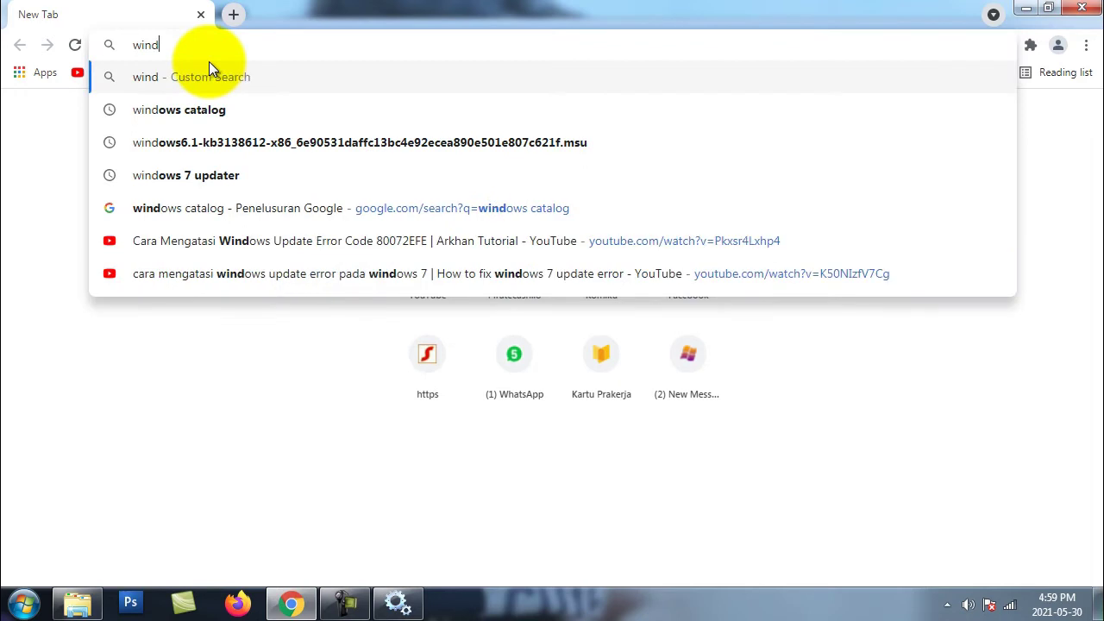
text(ows )
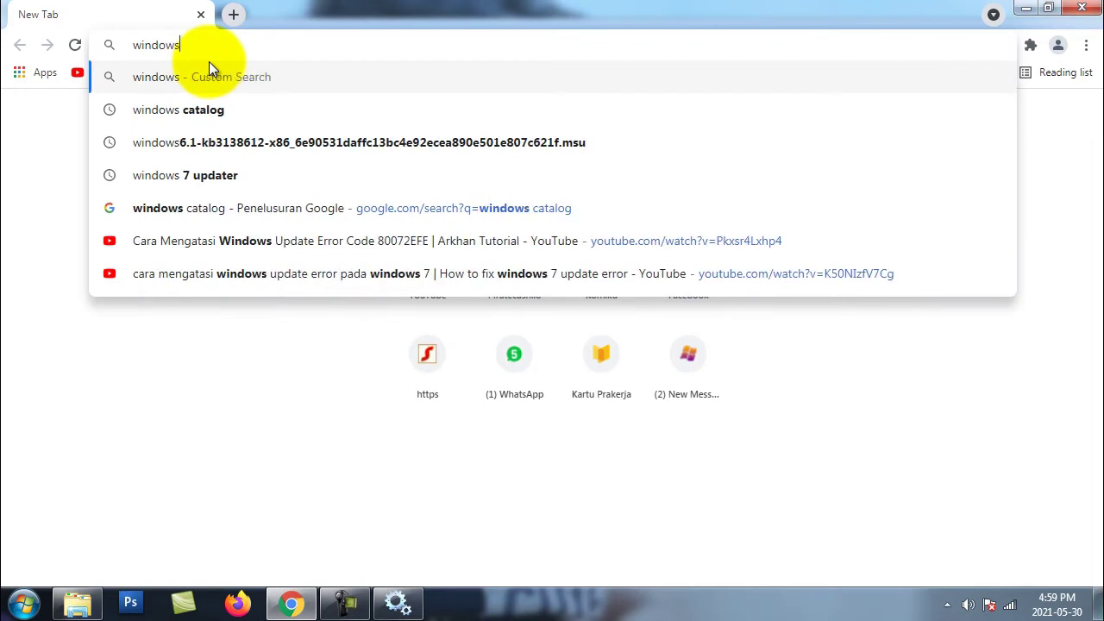
text(catalo)
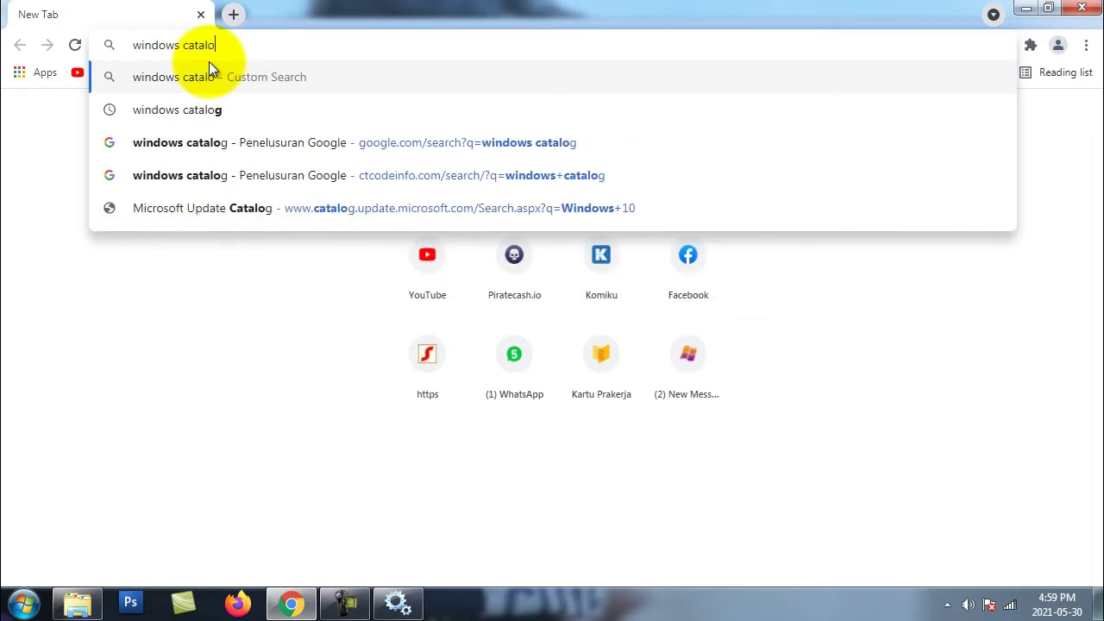
text(g)
key(Return)
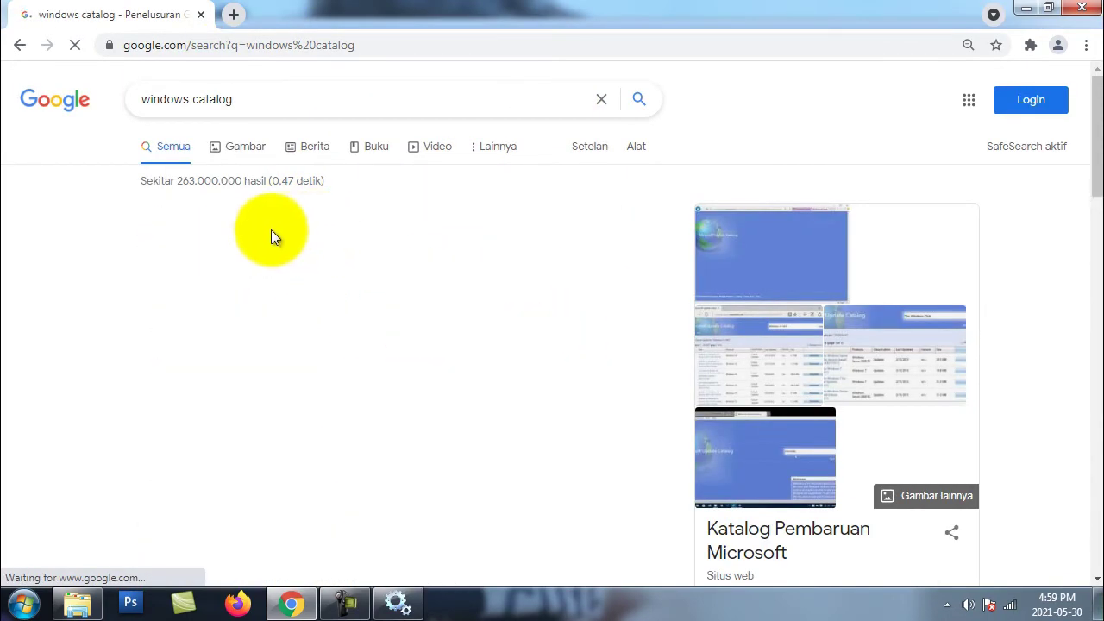
scroll(365, 215, down, 10)
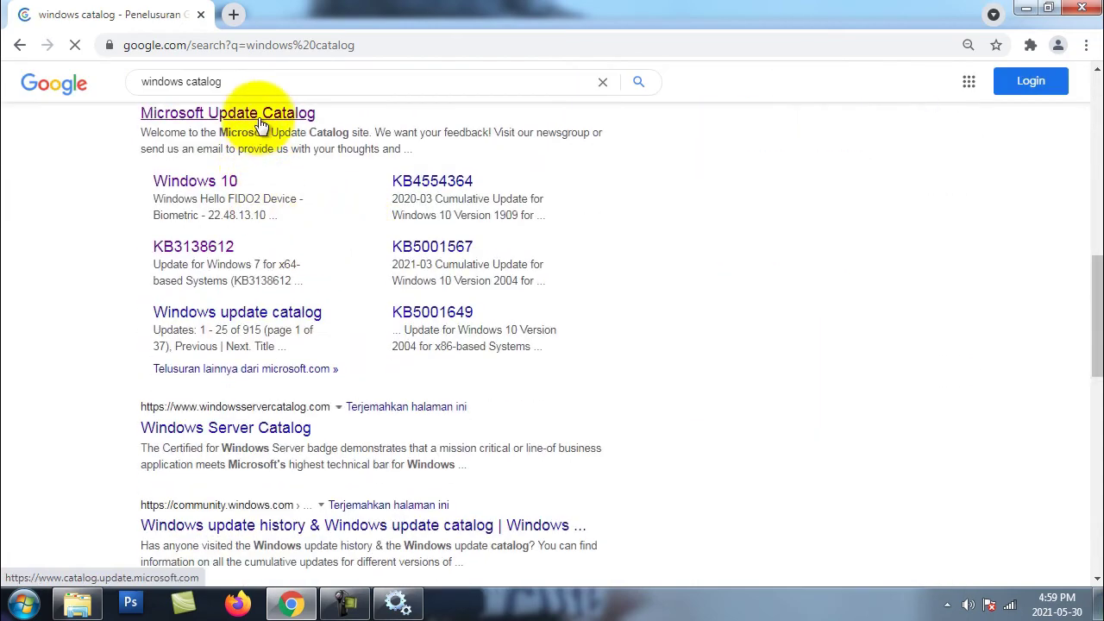
scroll(294, 155, up, 1)
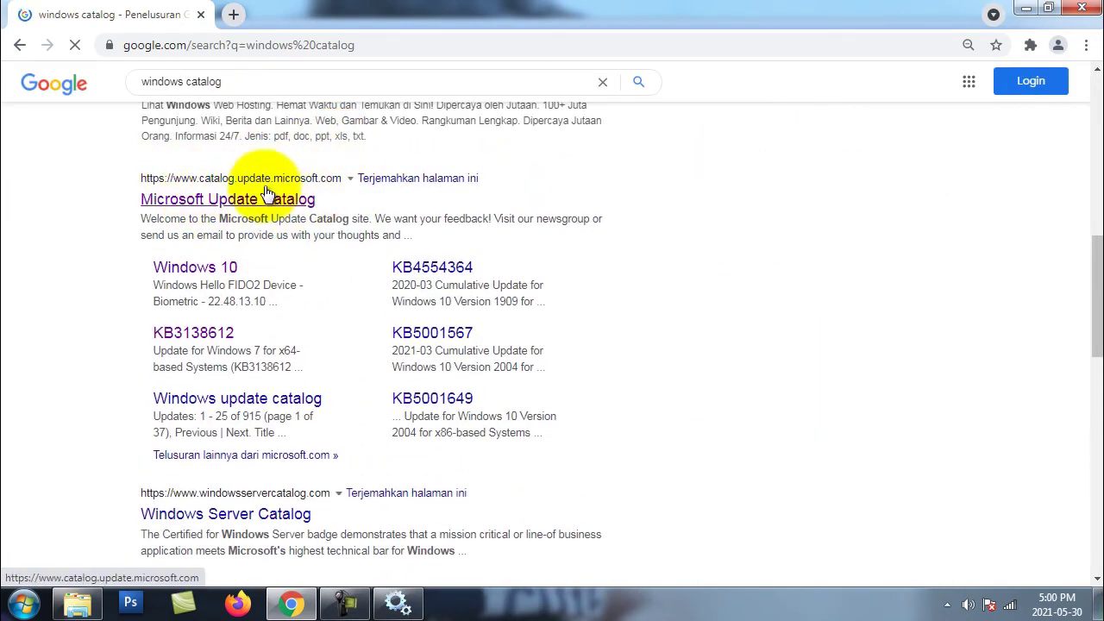
click(234, 207)
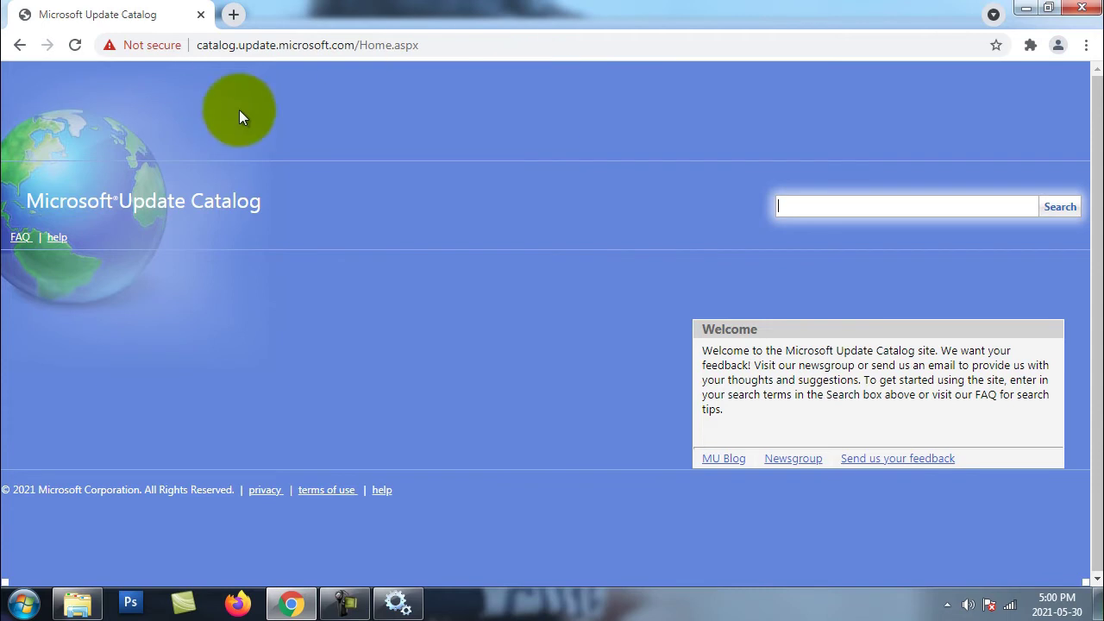
Step: Search the Microsoft Update Catalog for kb3138612
double_click(834, 213)
click(847, 217)
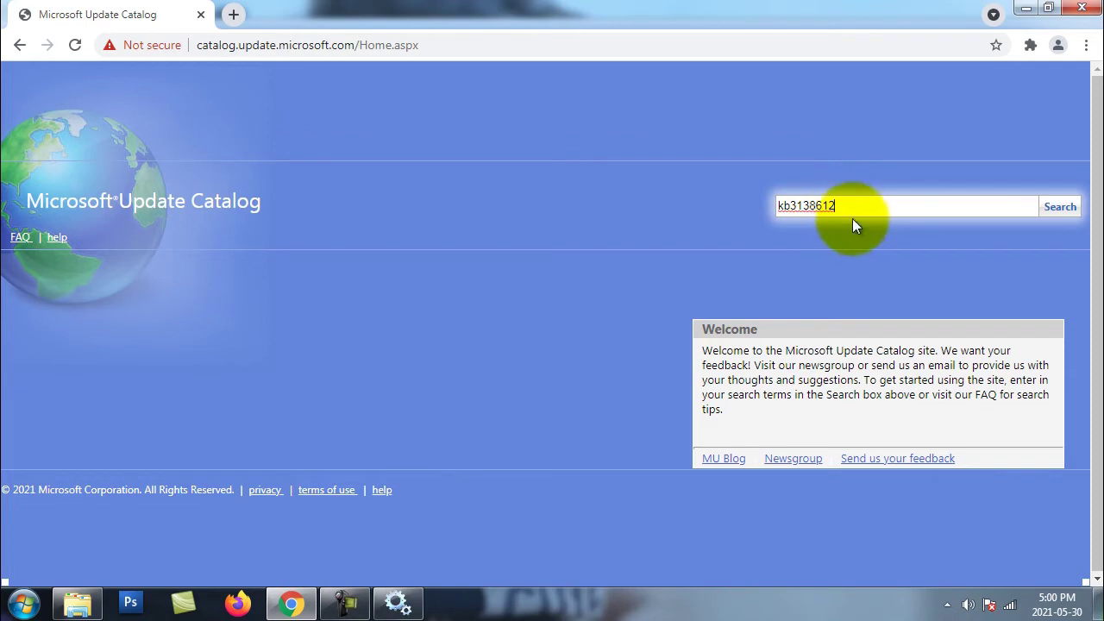
key(Return)
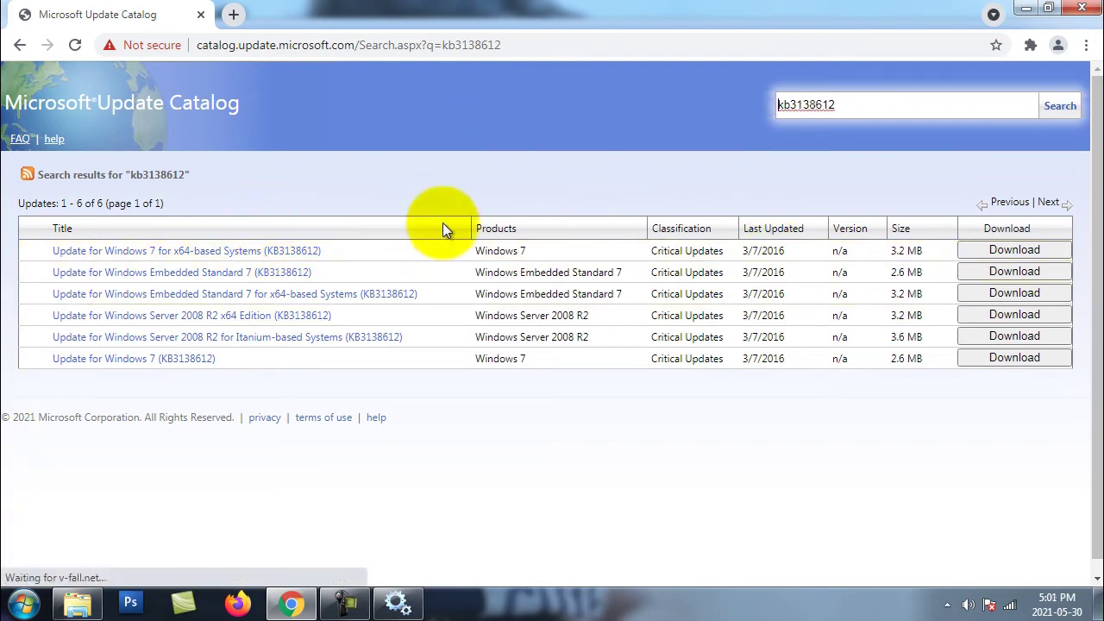
Step: Open the download for the Windows 7 x64-based Systems update (KB3138612) and send its .msu file to IDM
click(1026, 252)
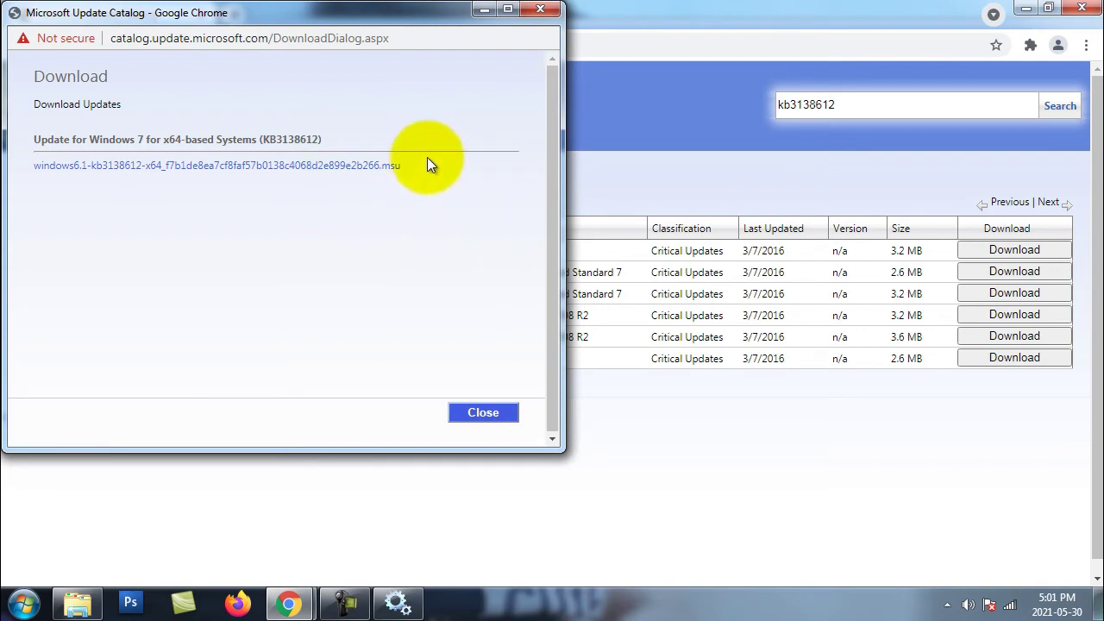
click(231, 175)
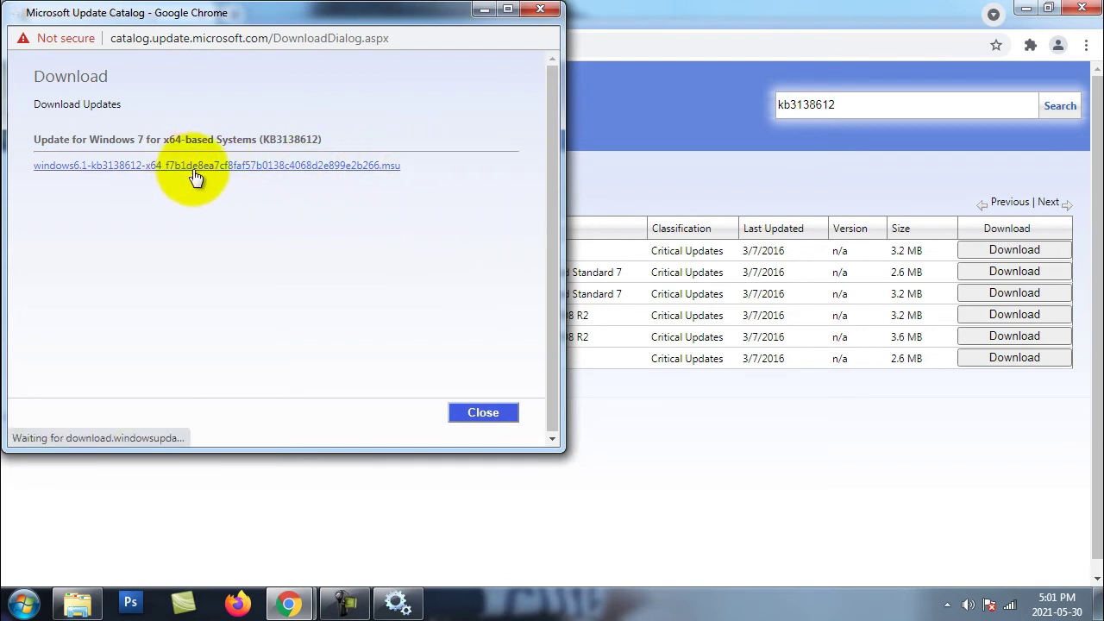
drag(426, 179, 172, 178)
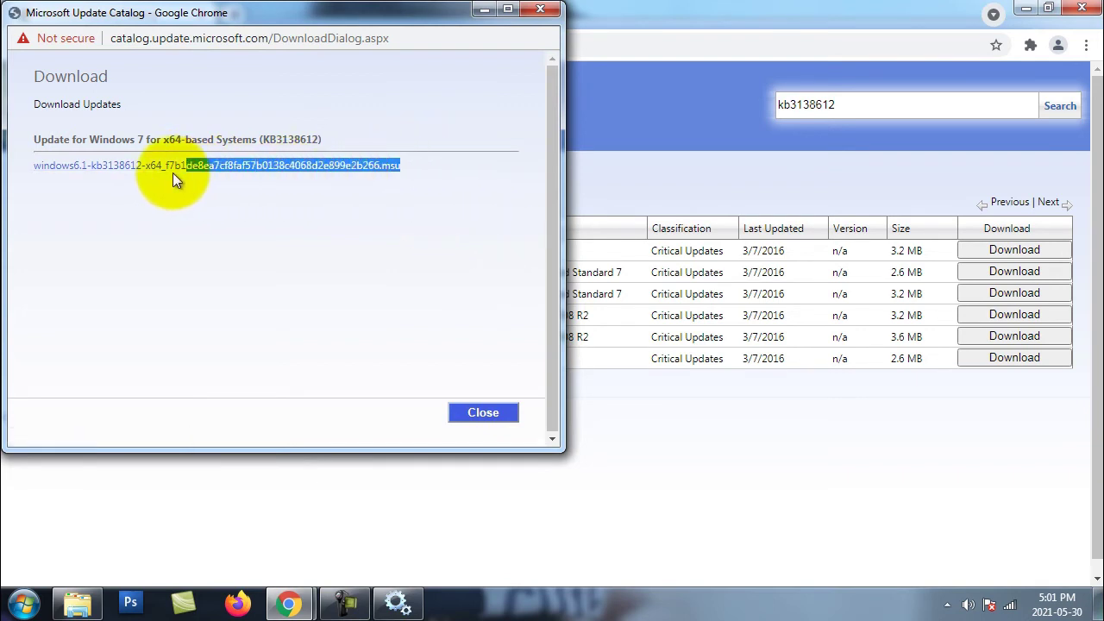
drag(33, 173, 25, 174)
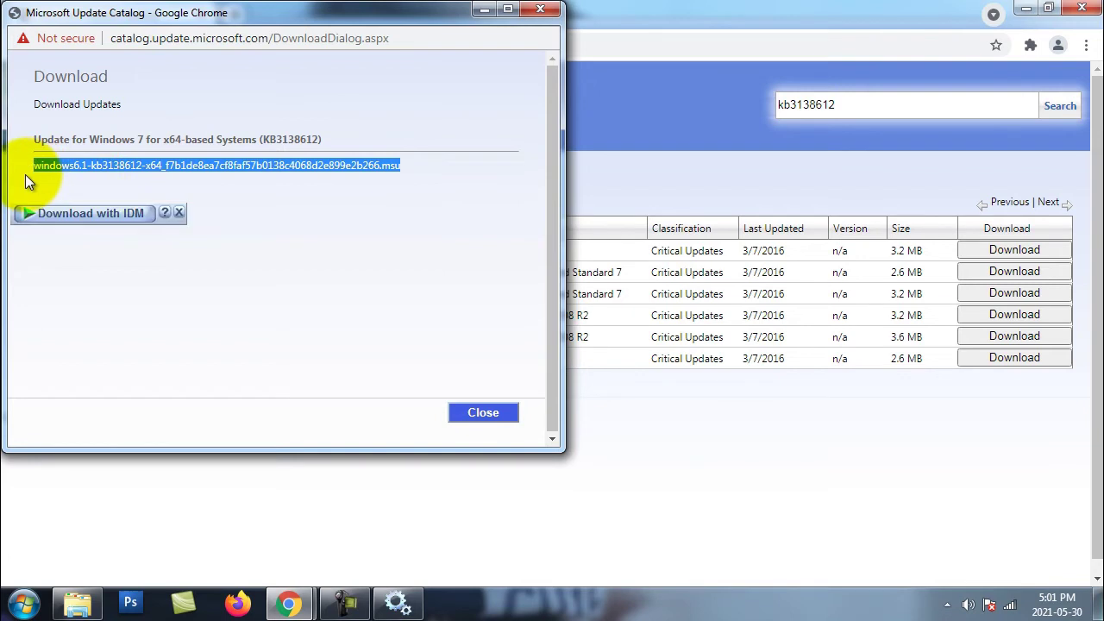
click(94, 218)
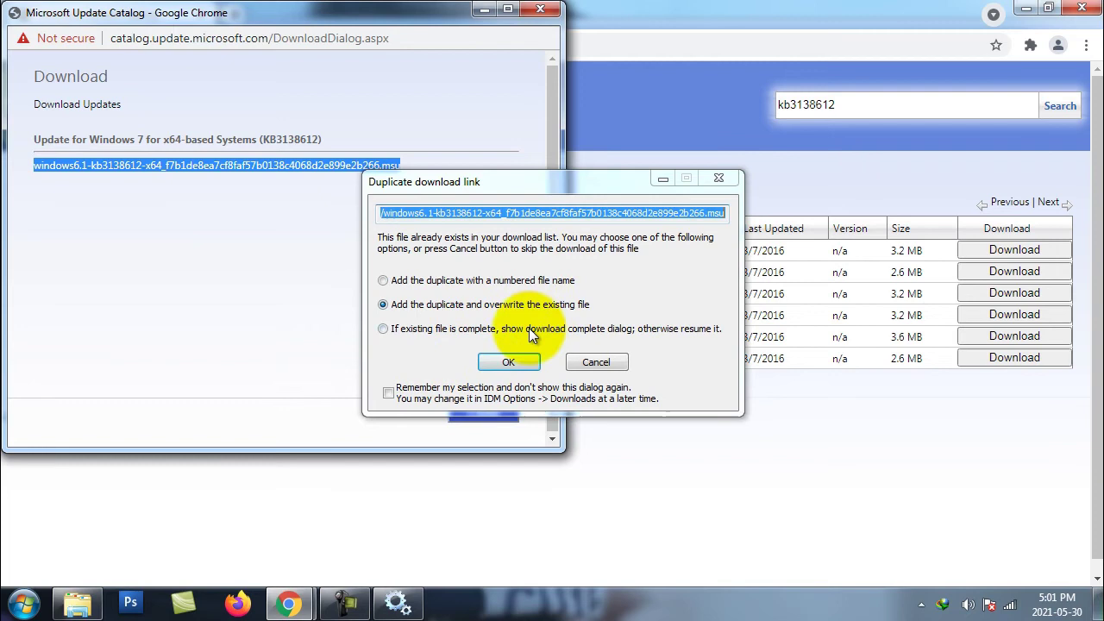
Step: Add the duplicate .msu download with a numbered file name and start the download
click(458, 281)
click(508, 363)
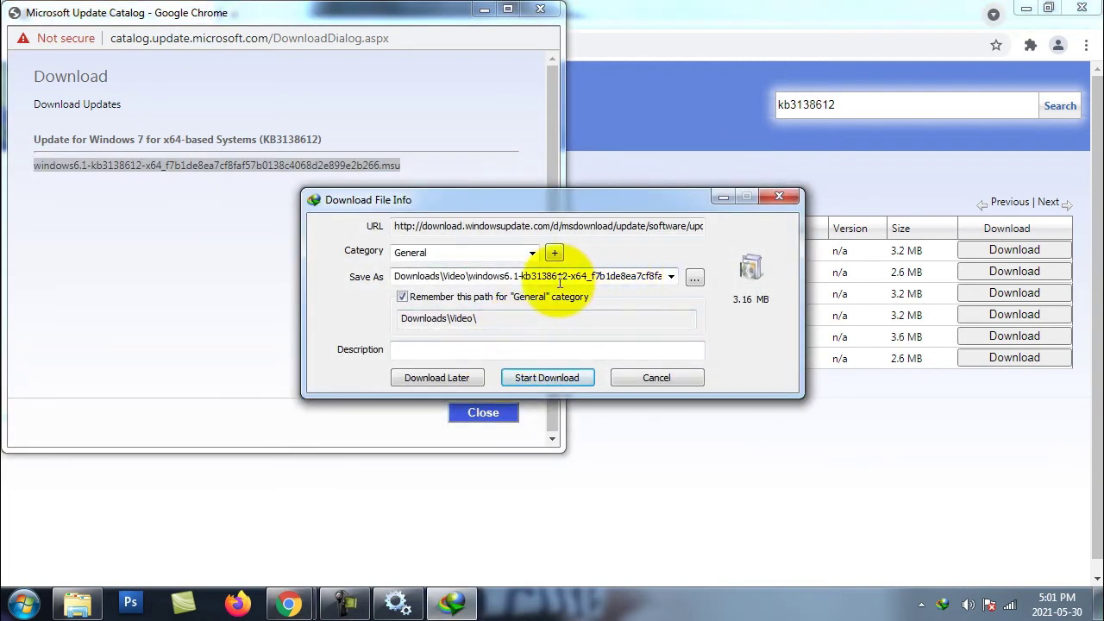
click(542, 378)
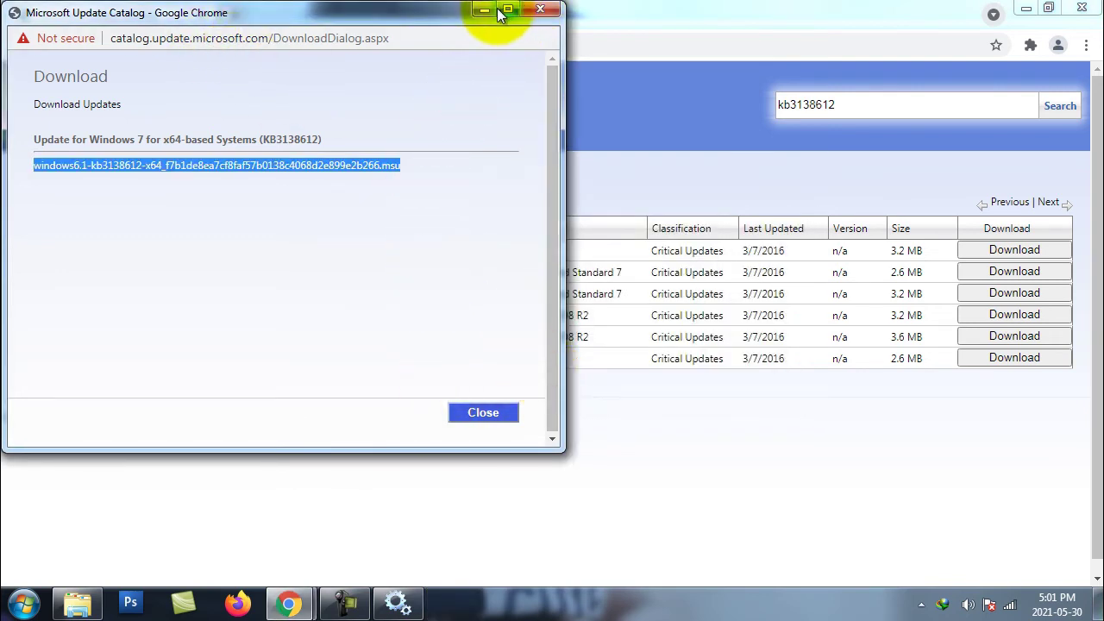
Step: Switch to Windows Explorer, open the Video folder inside Downloads and cancel the duplicate download of the .msu file
click(77, 602)
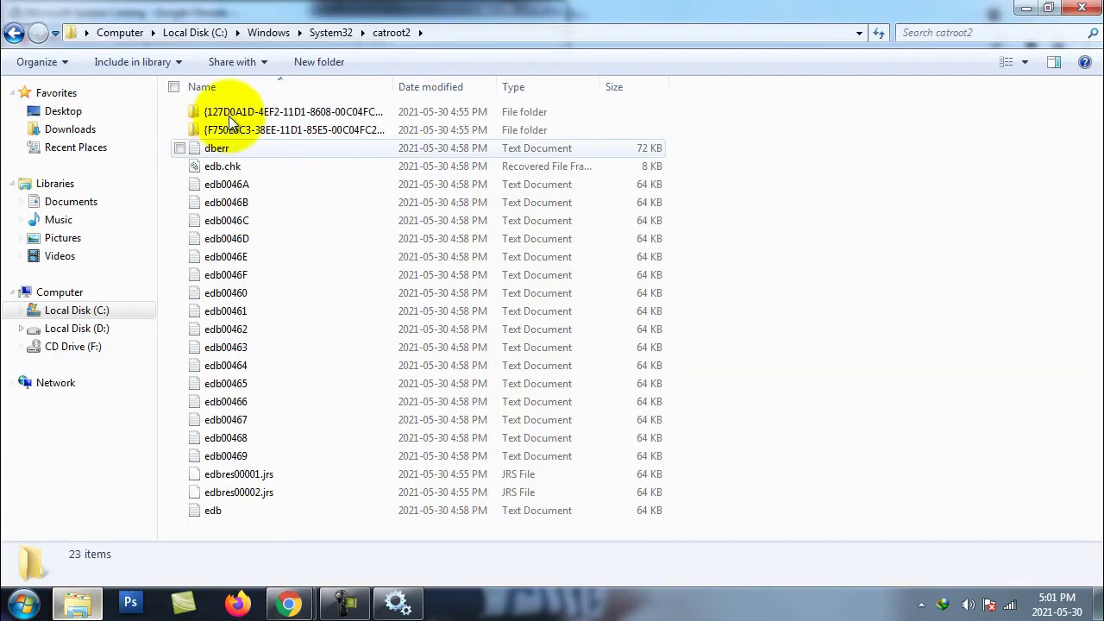
click(69, 128)
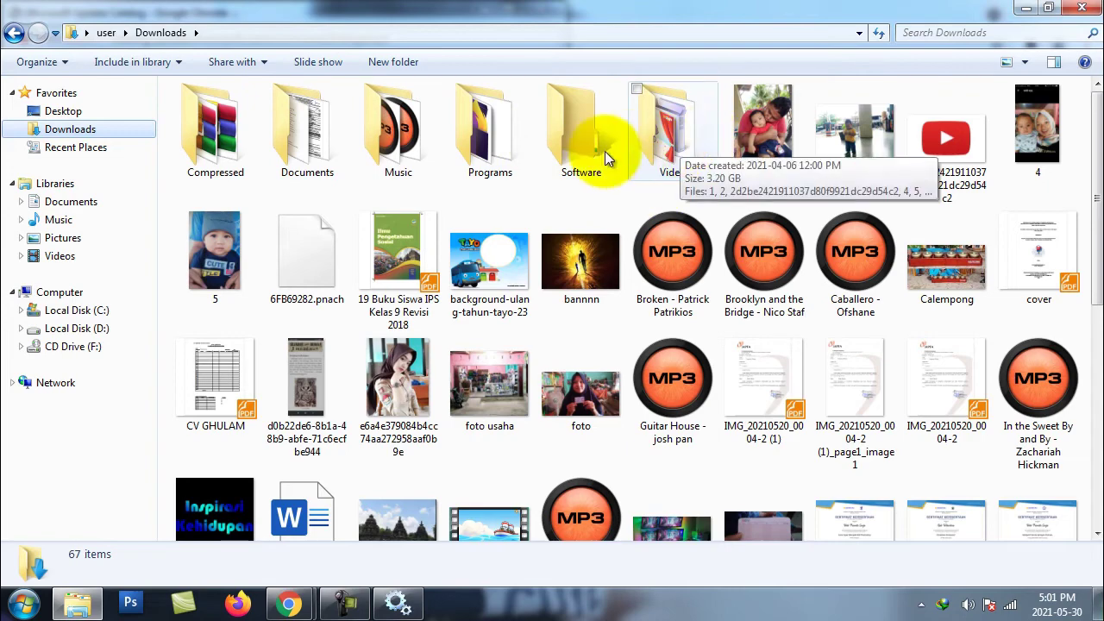
double_click(493, 130)
click(199, 32)
click(161, 33)
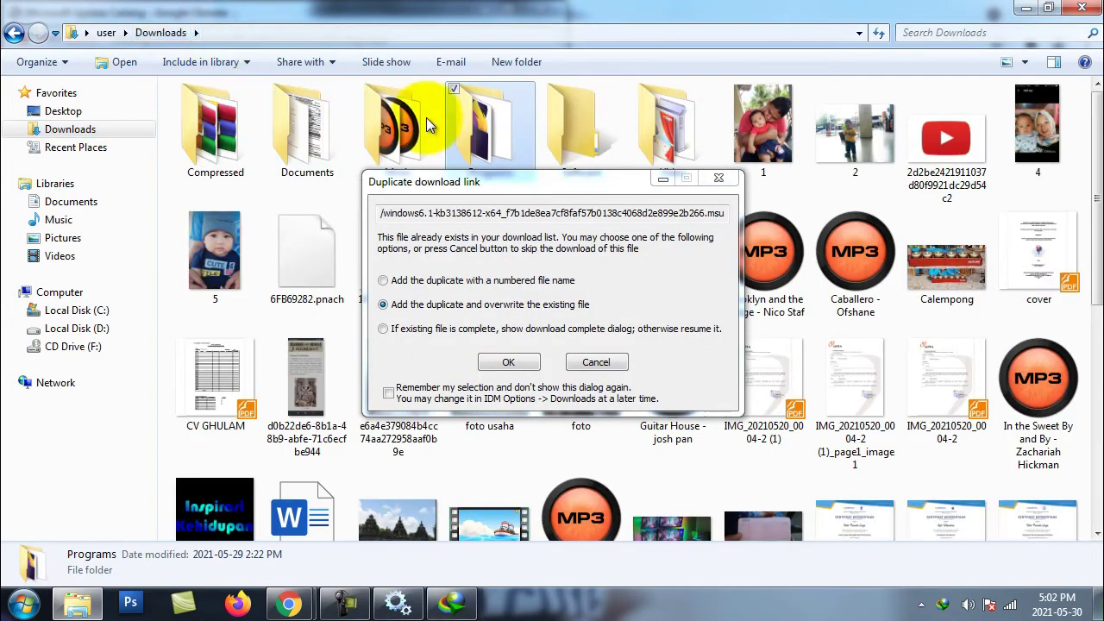
click(745, 120)
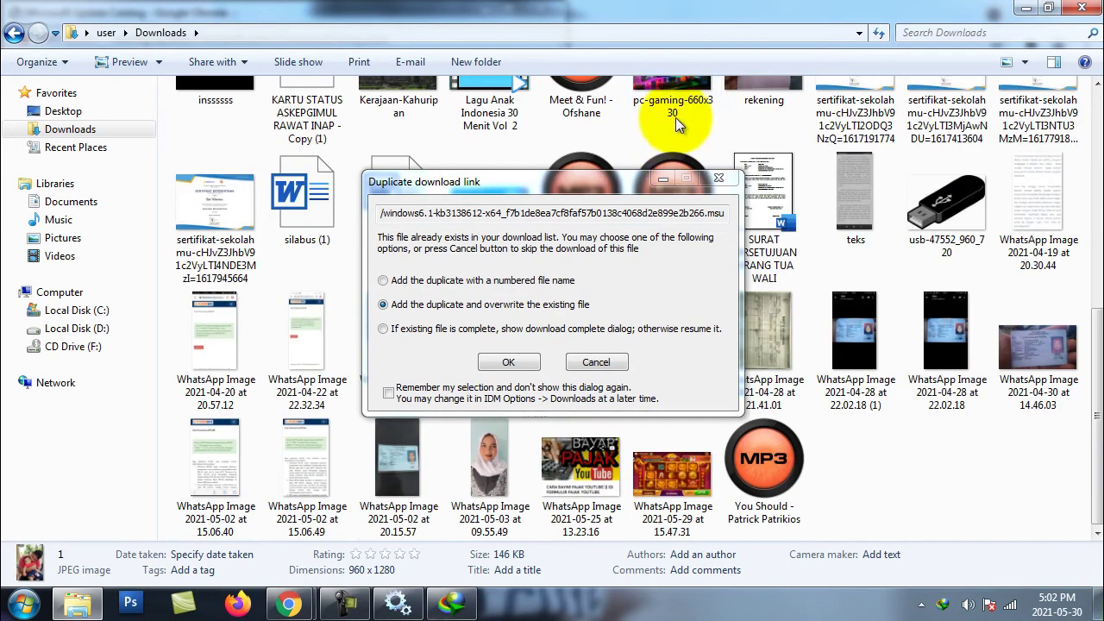
double_click(677, 116)
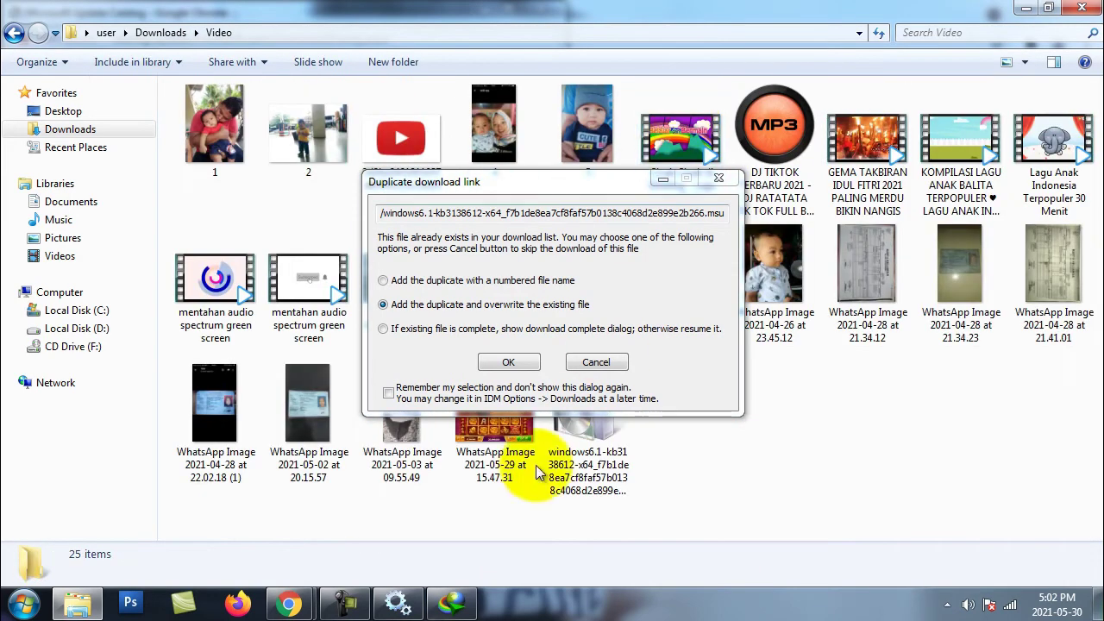
click(620, 353)
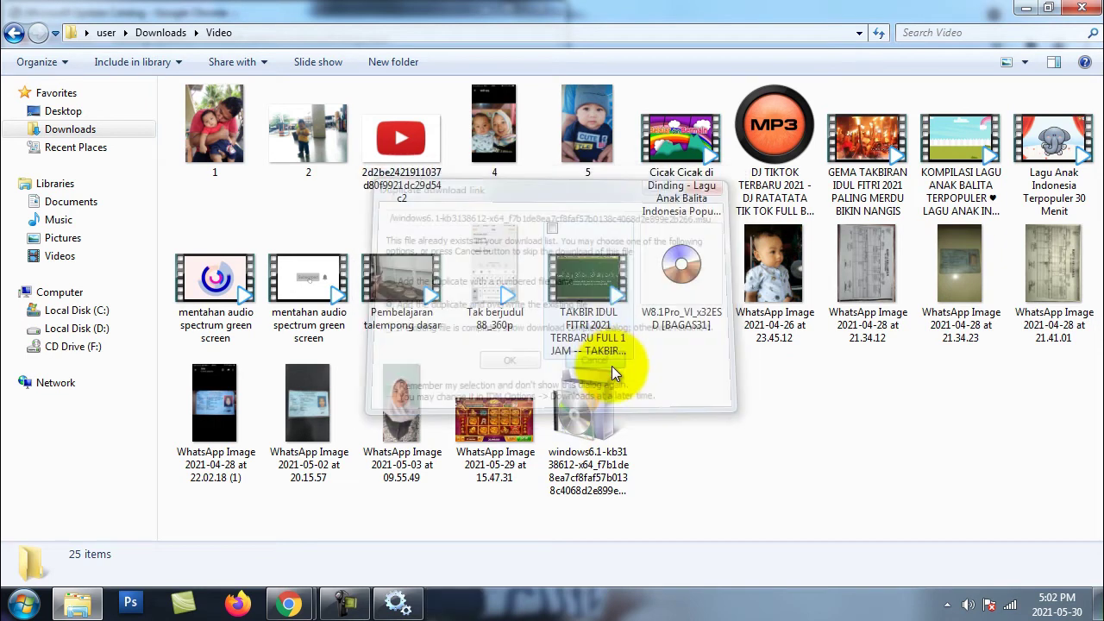
Step: Run the downloaded windows6.1-kb3138612-x64 update package and agree to install the update
click(574, 422)
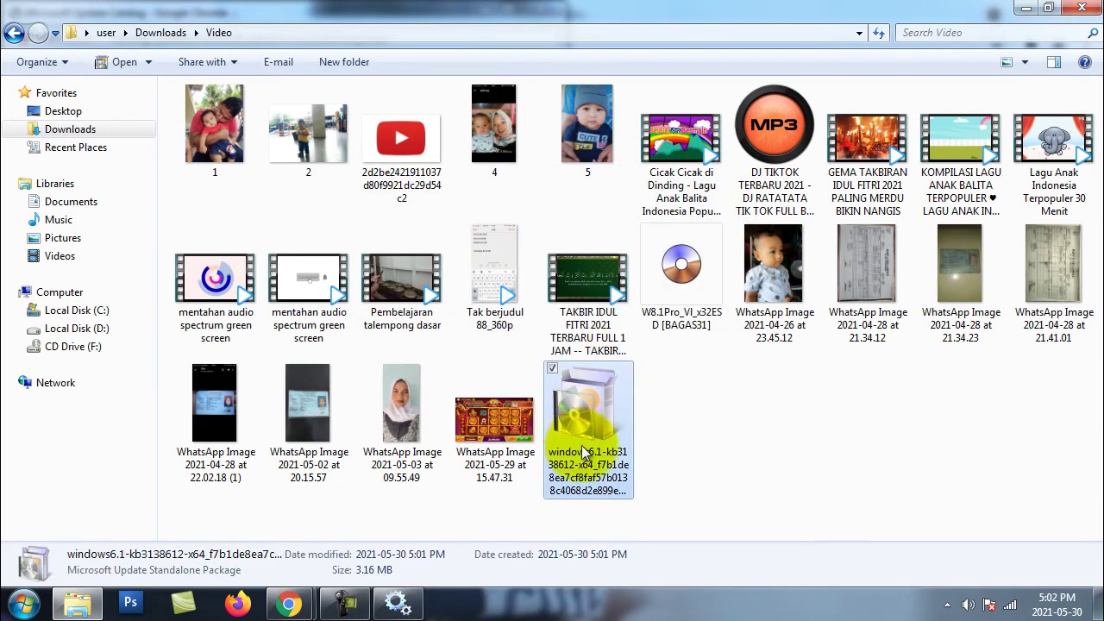
double_click(570, 423)
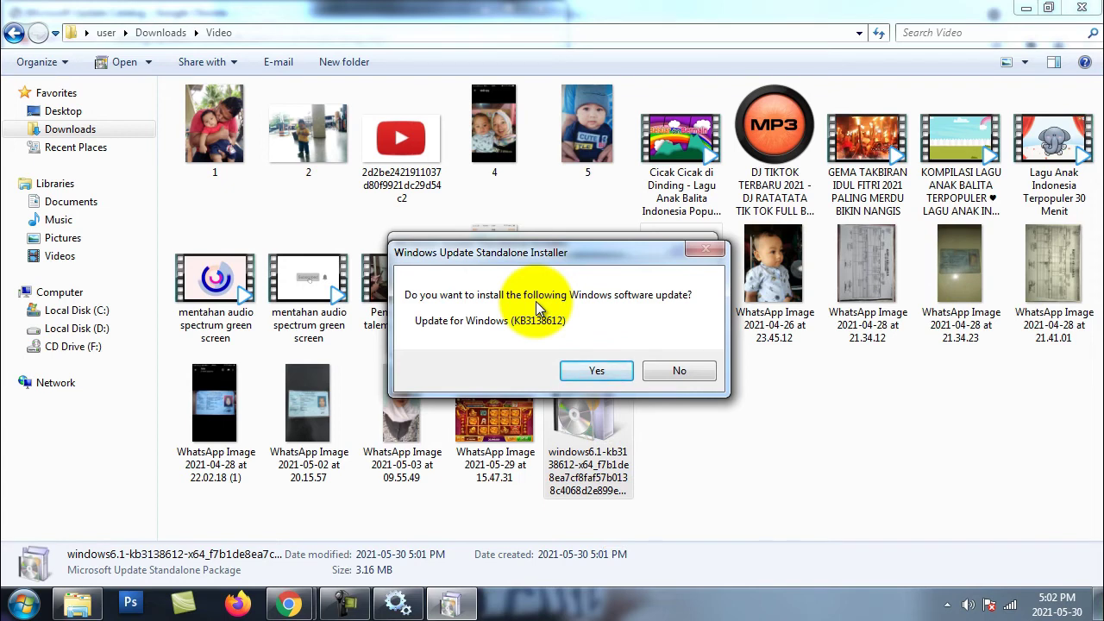
key(Return)
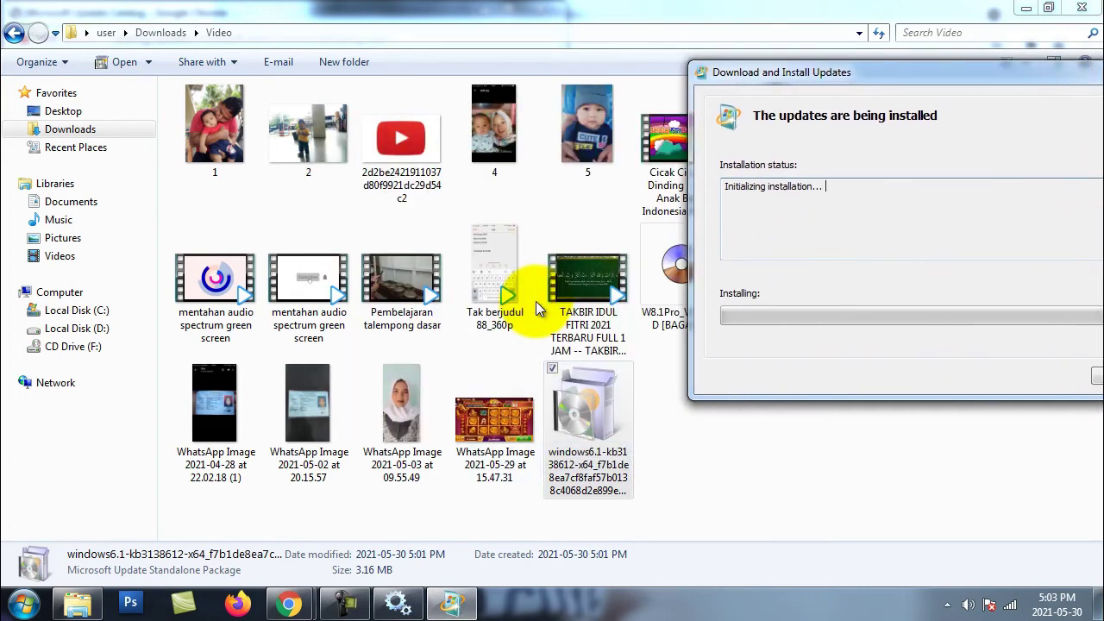
Step: Close the catalog's download pop-up and arrange the Microsoft Update Catalog window so the installation progress window stays in view
mouse_move(289, 604)
mouse_move(384, 513)
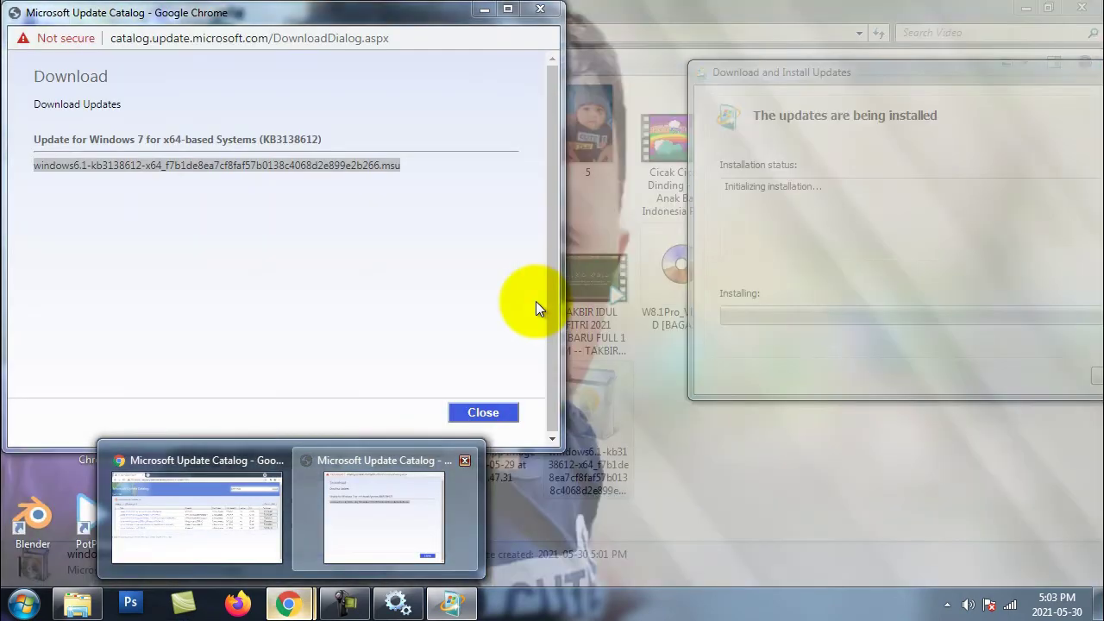
click(464, 460)
click(289, 517)
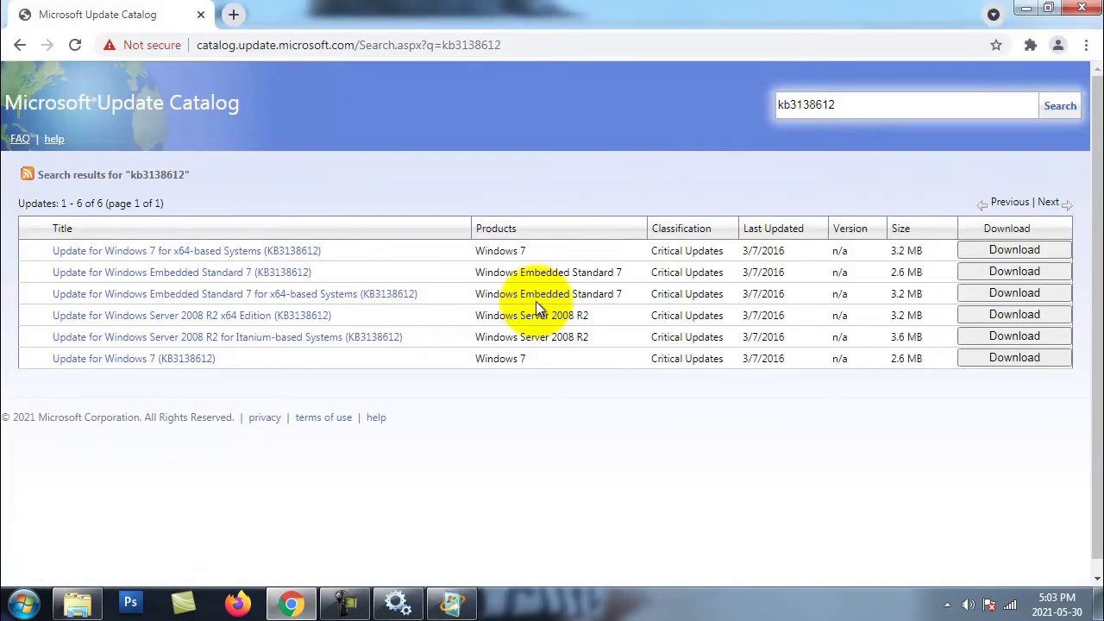
key(super+Right)
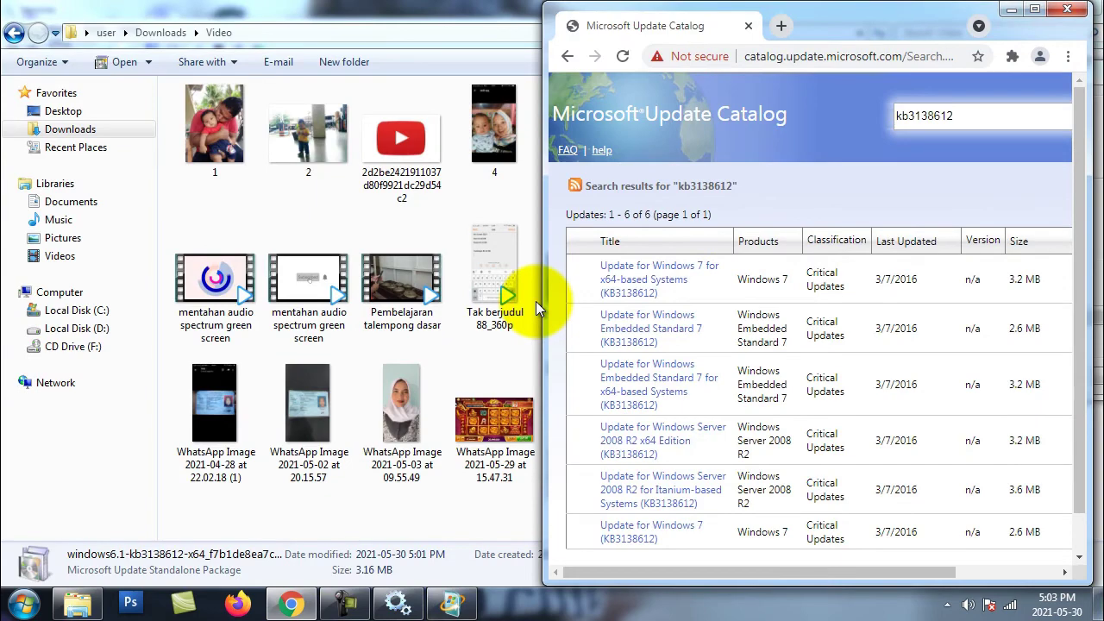
key(super+Left)
key(super+Up)
key(super+Left)
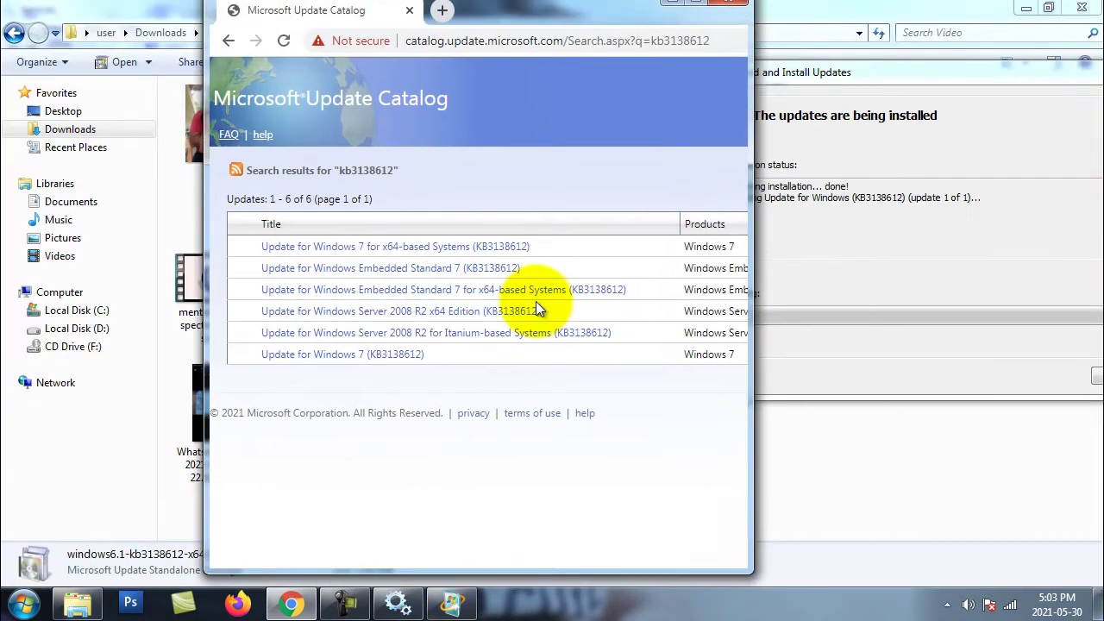
key(super+Up)
key(super+Down)
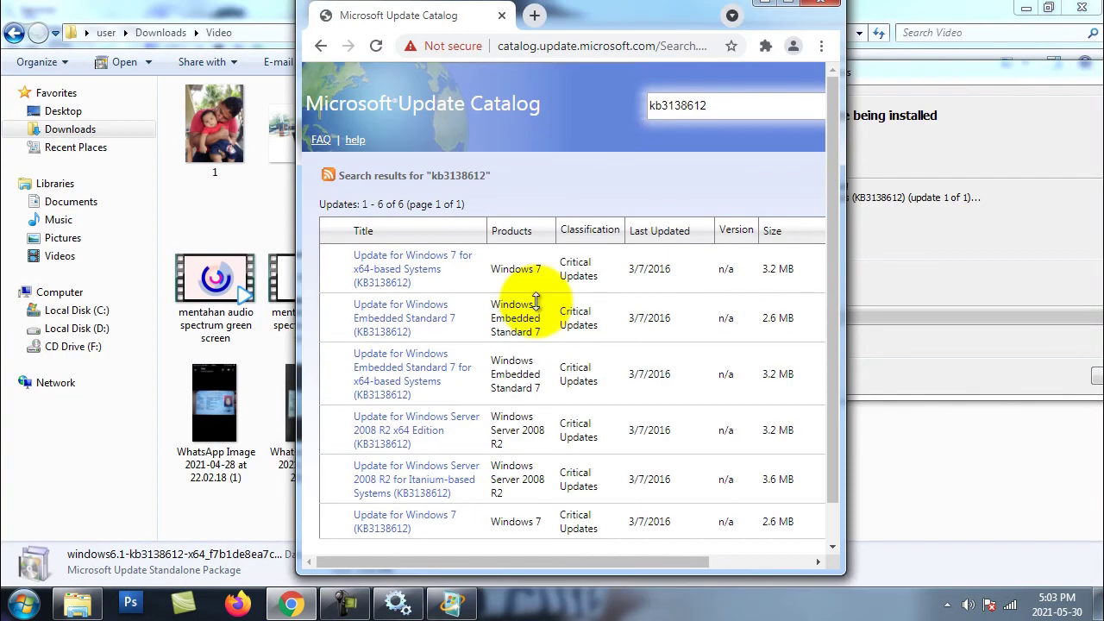
key(super+Left)
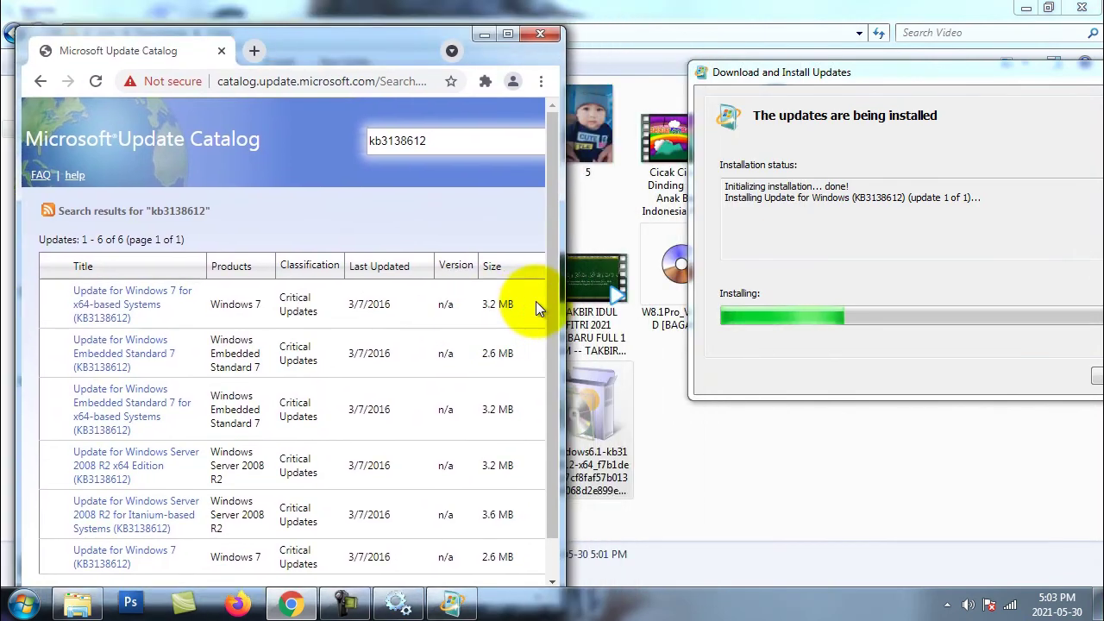
key(super+Down)
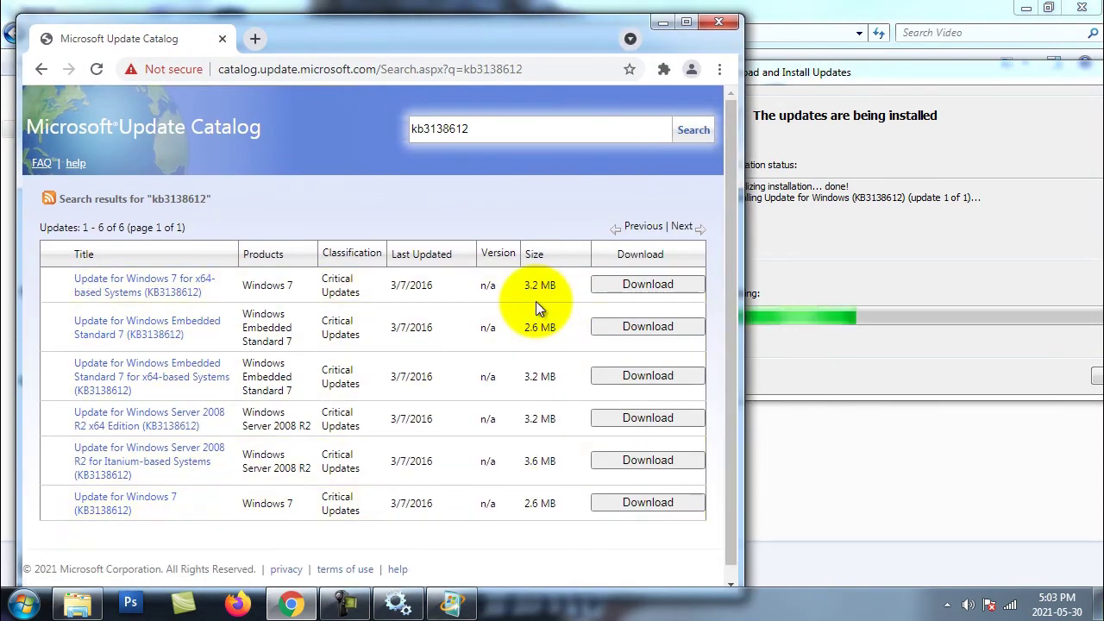
Step: View the details of Update for Windows 7 (KB3138612) in the catalog and follow its More information link
key(Return)
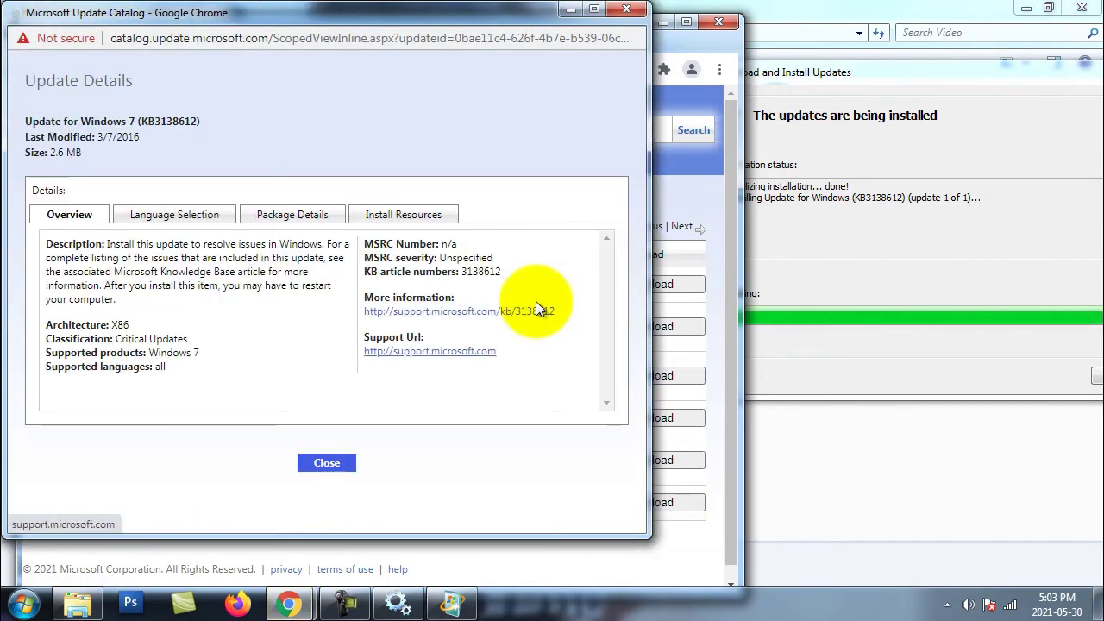
key(ctrl+w)
key(Return)
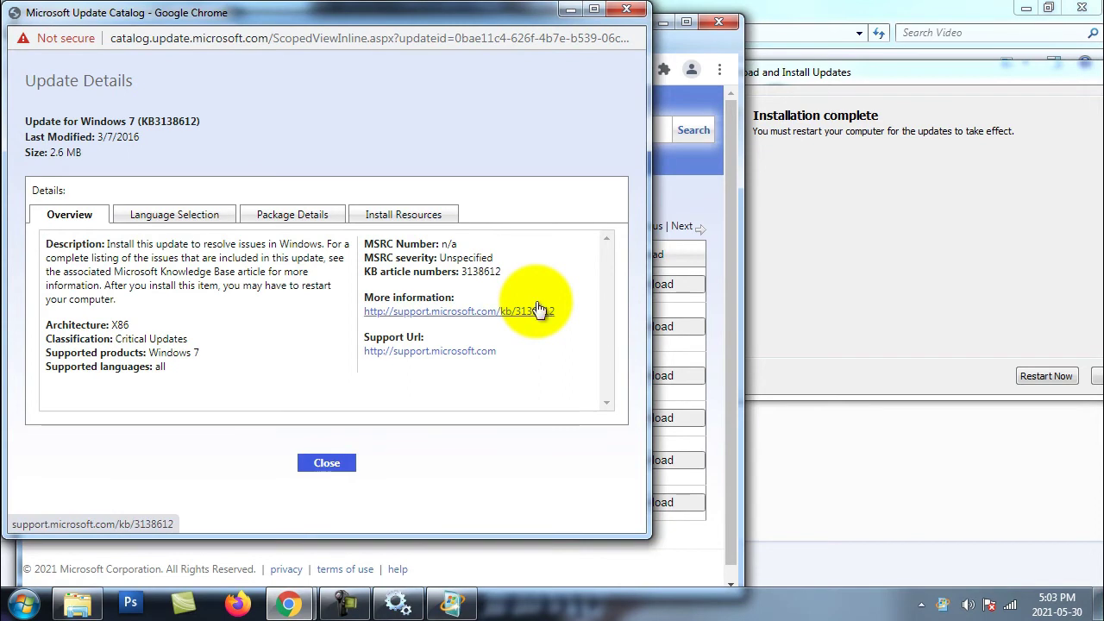
click(539, 311)
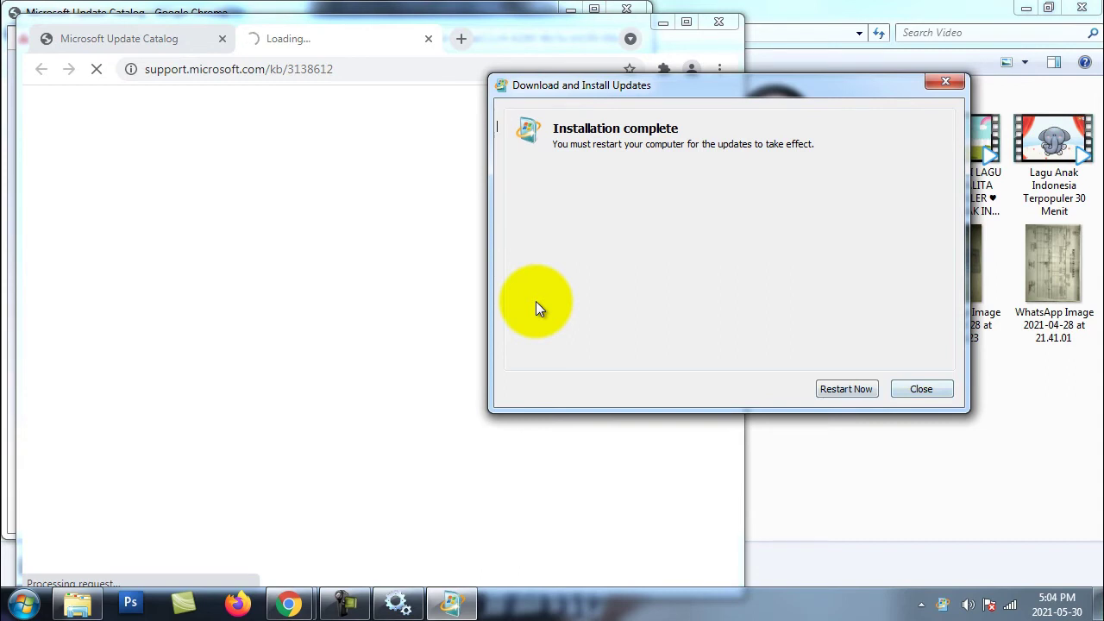
Step: Dismiss the completed installer without restarting, close the update details window and return to the Video folder
key(Return)
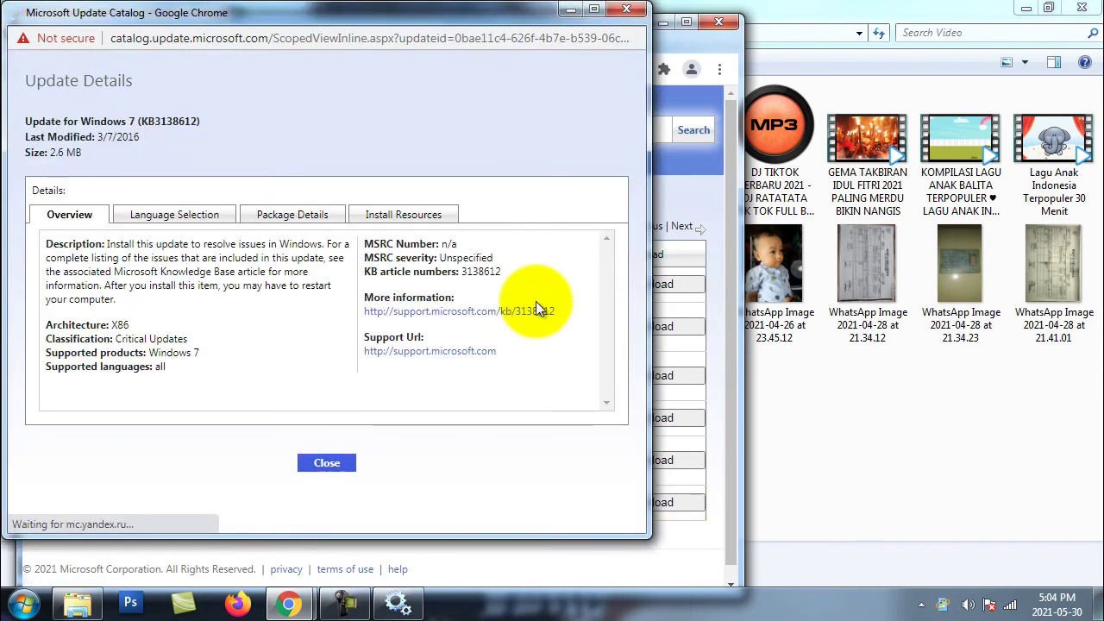
click(538, 309)
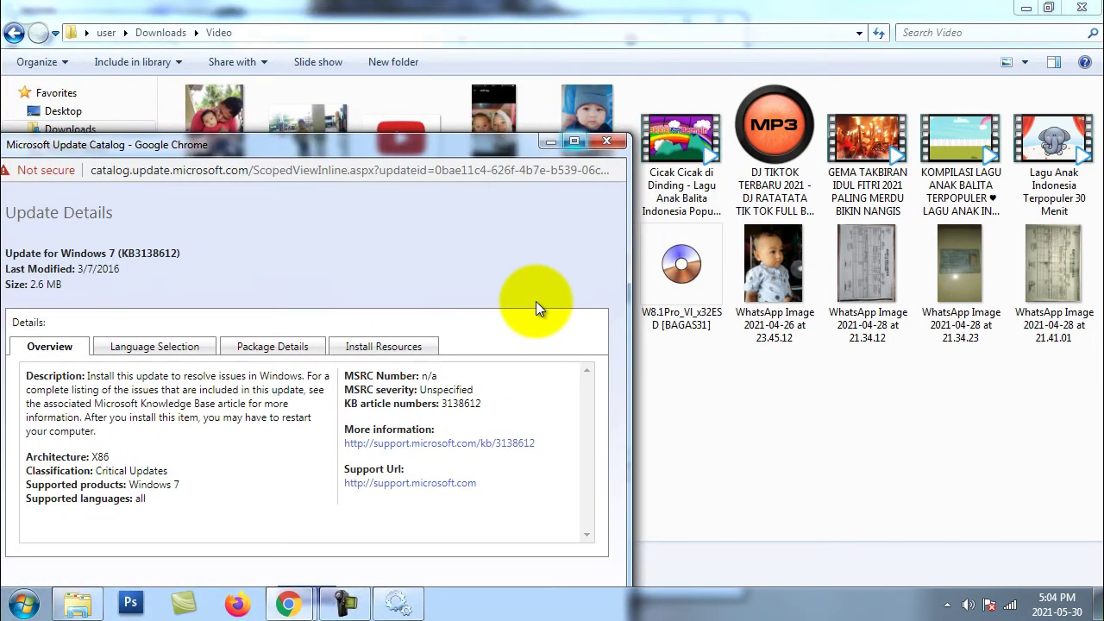
key(ctrl+w)
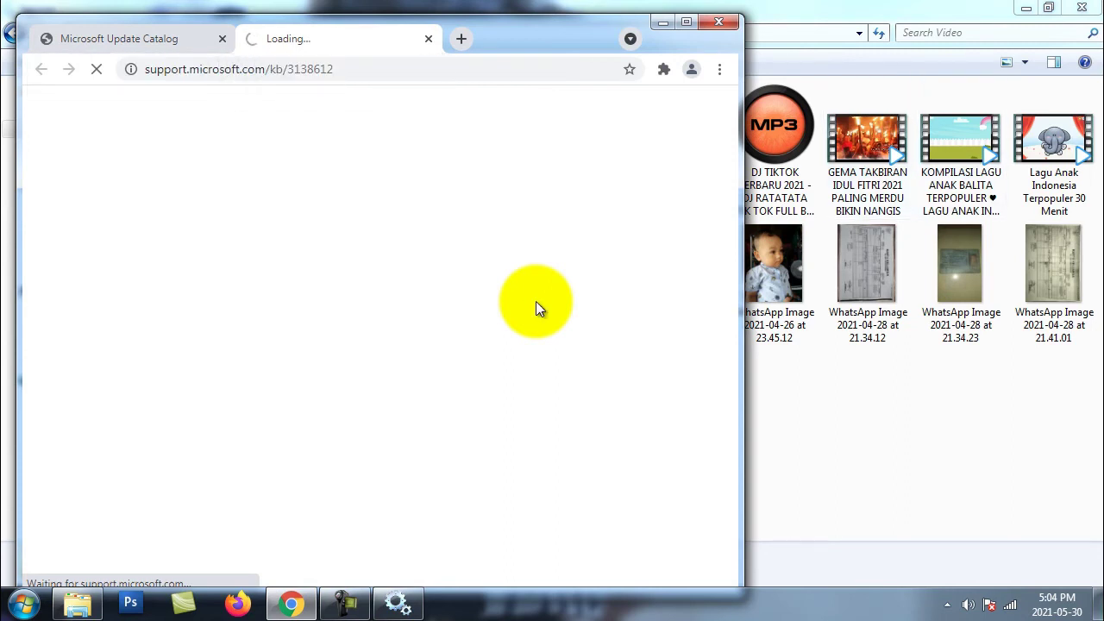
key(alt+Tab)
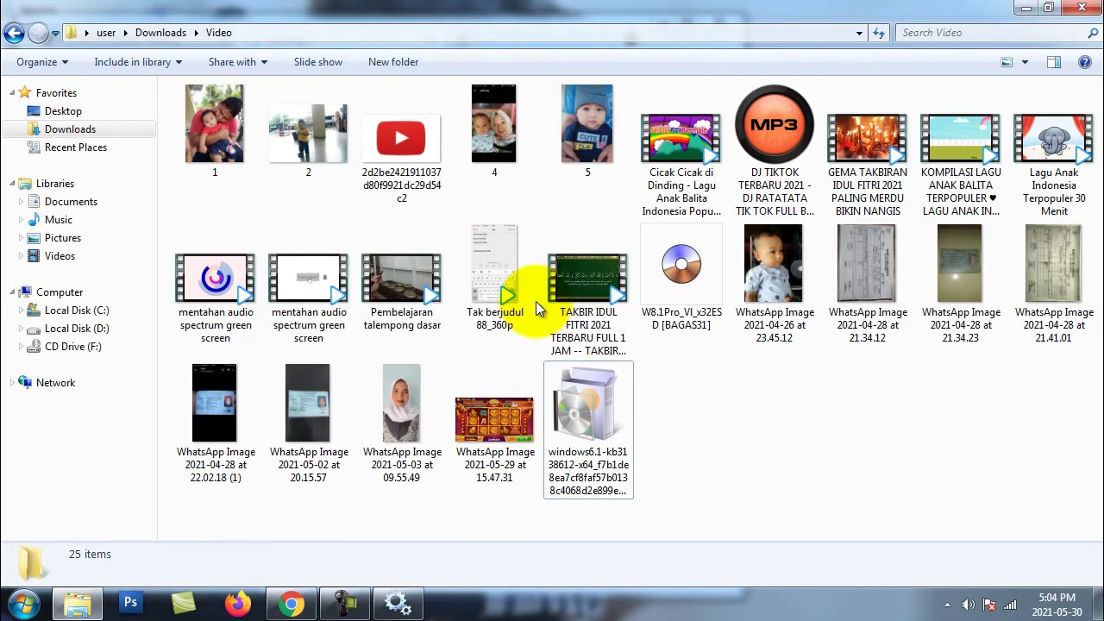
Step: Open Control Panel
key(super)
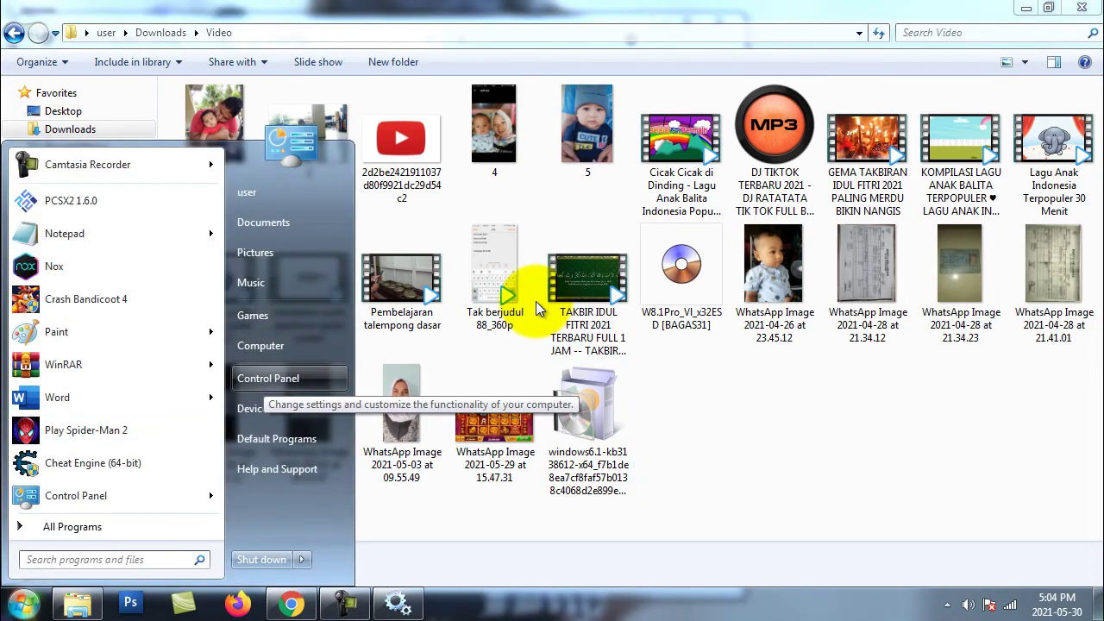
key(Return)
key(Up)
key(Up)
key(Up)
key(Down)
key(Up)
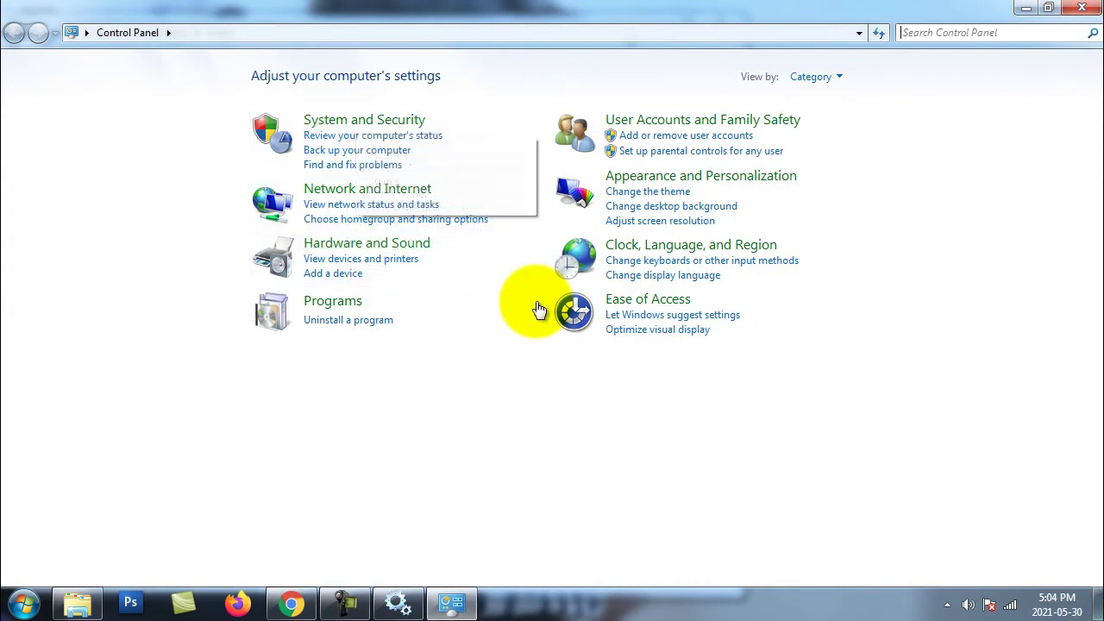
Step: Go to the System and Security category and open the Windows Update settings
key(Return)
key(Up)
key(Up)
key(Down)
key(Down)
key(Down)
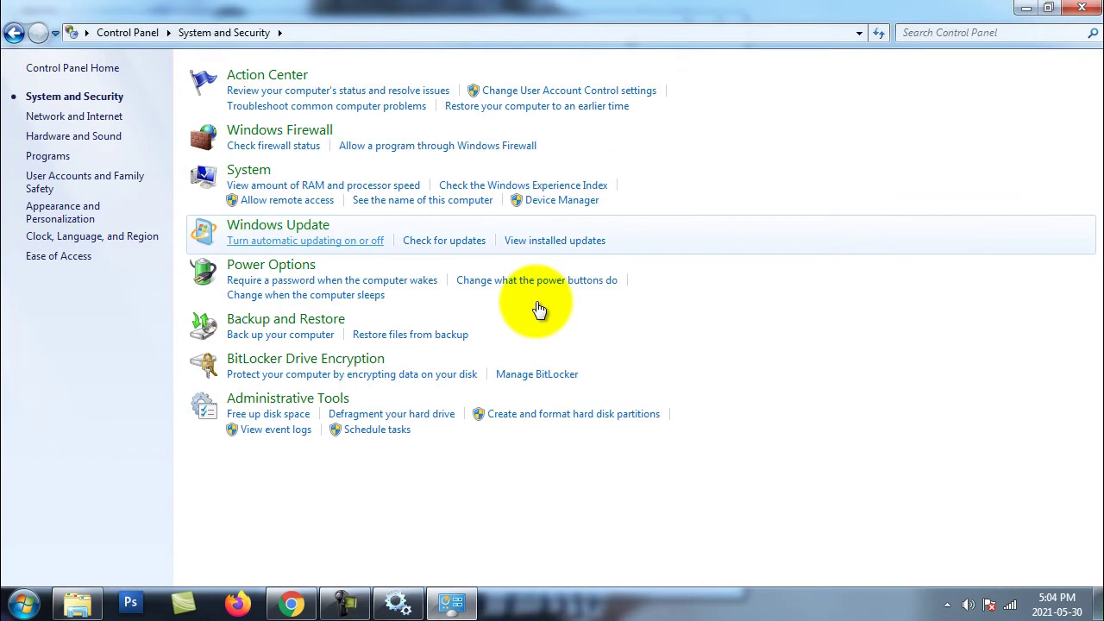
key(Return)
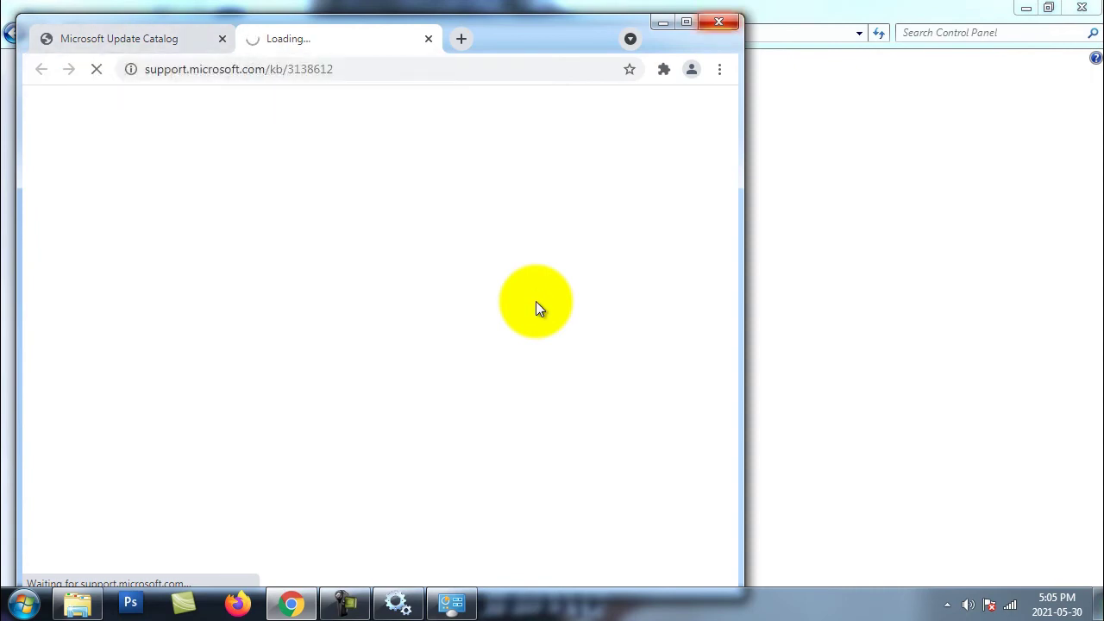
Step: Switch to Chrome and close the window holding the update catalog and the support page
key(alt+F4)
key(alt+Tab)
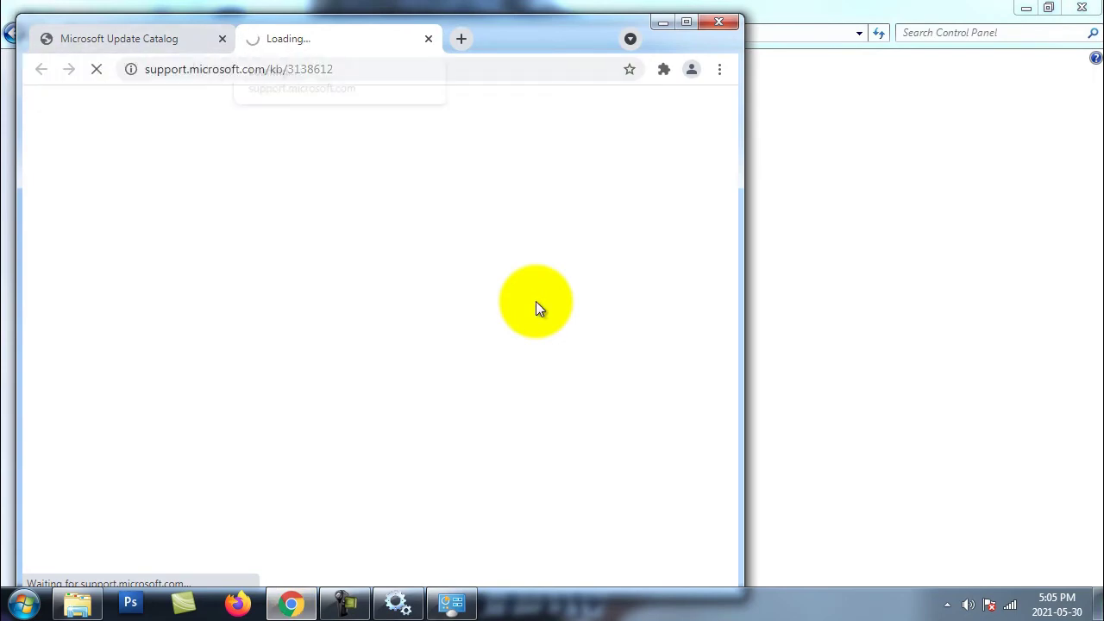
key(ctrl+Tab)
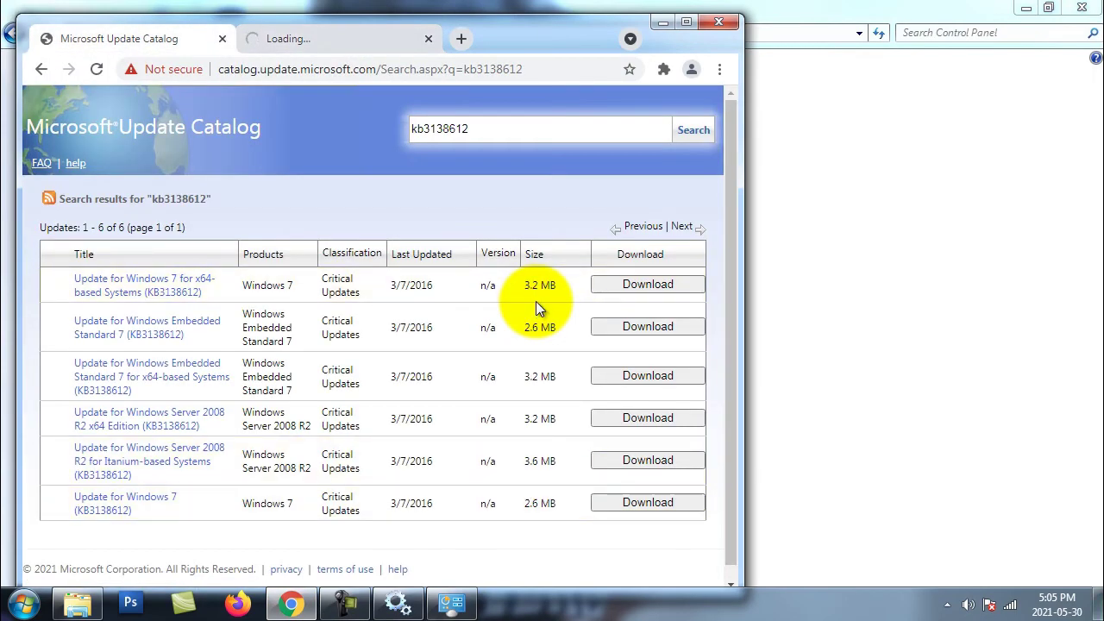
key(alt+F4)
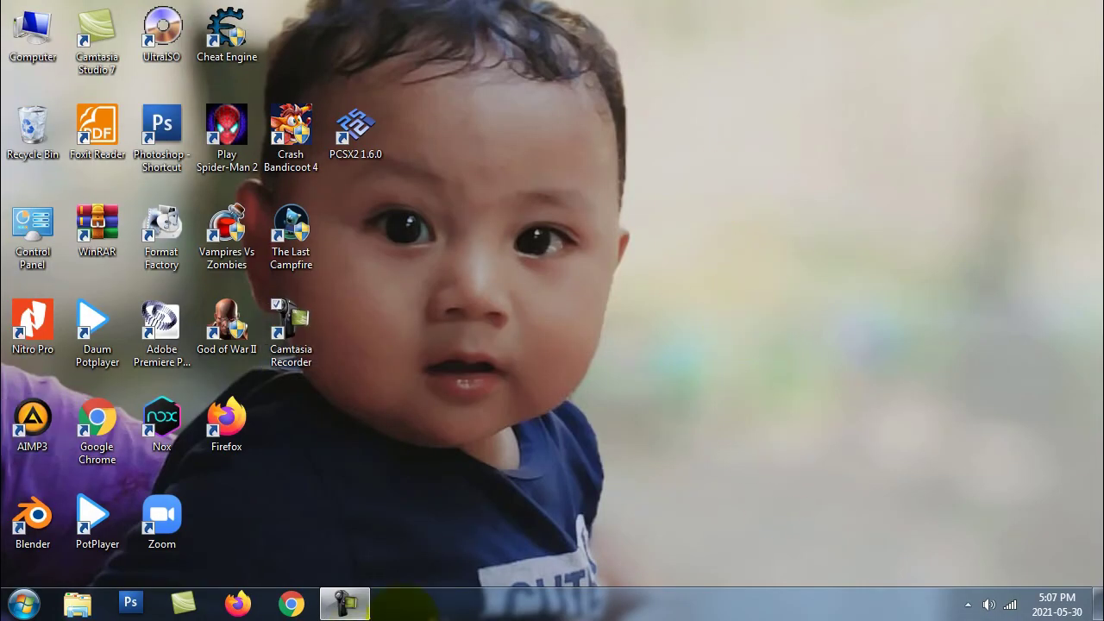
right_click(479, 105)
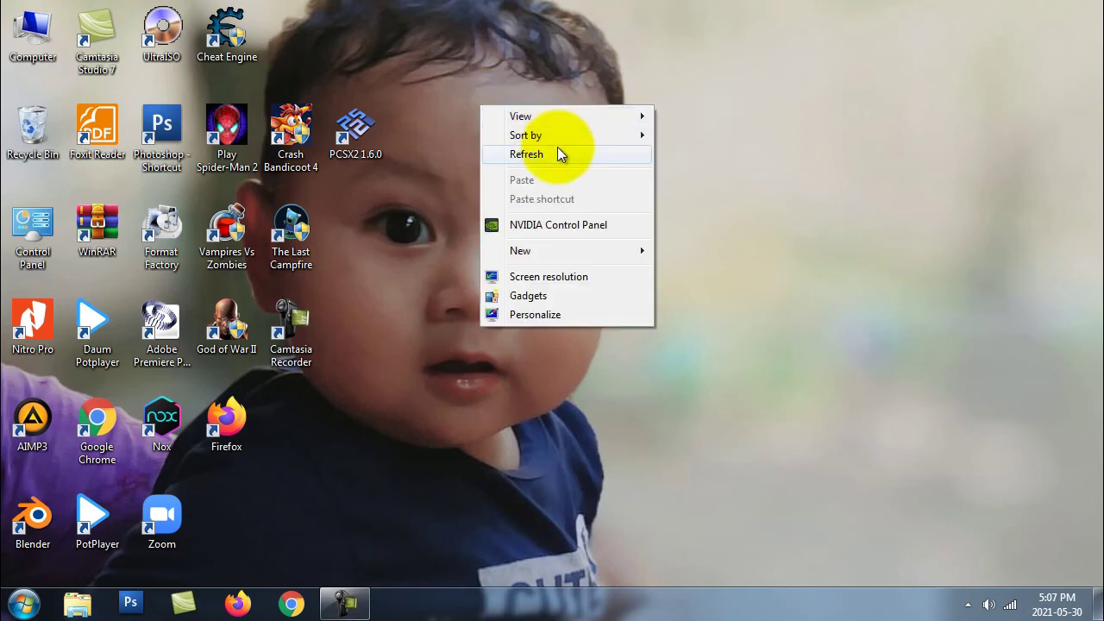
click(557, 148)
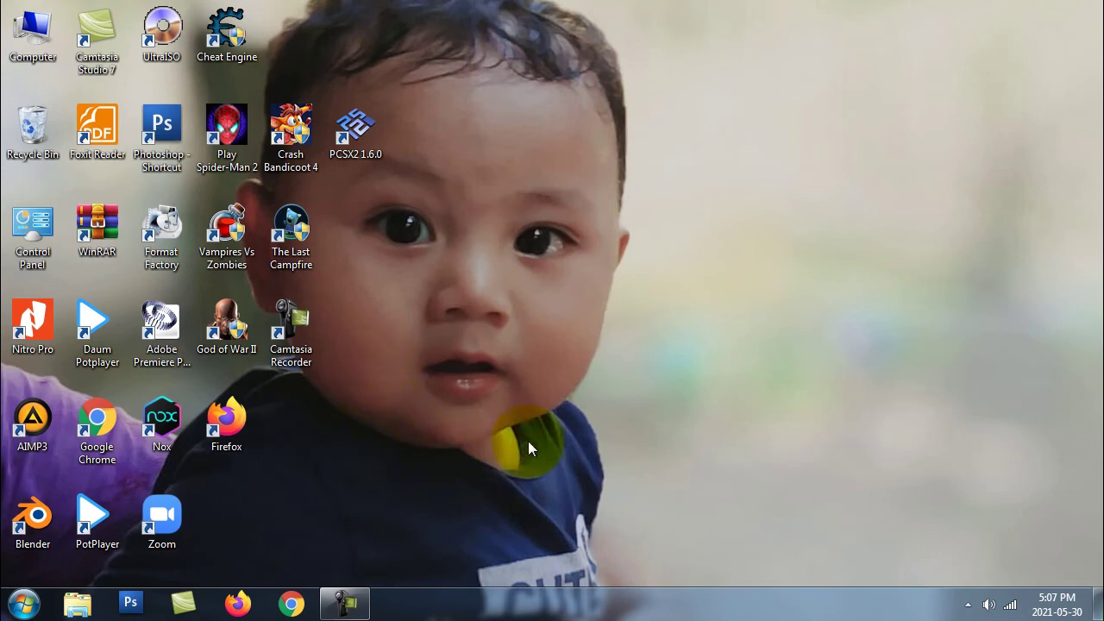
right_click(778, 182)
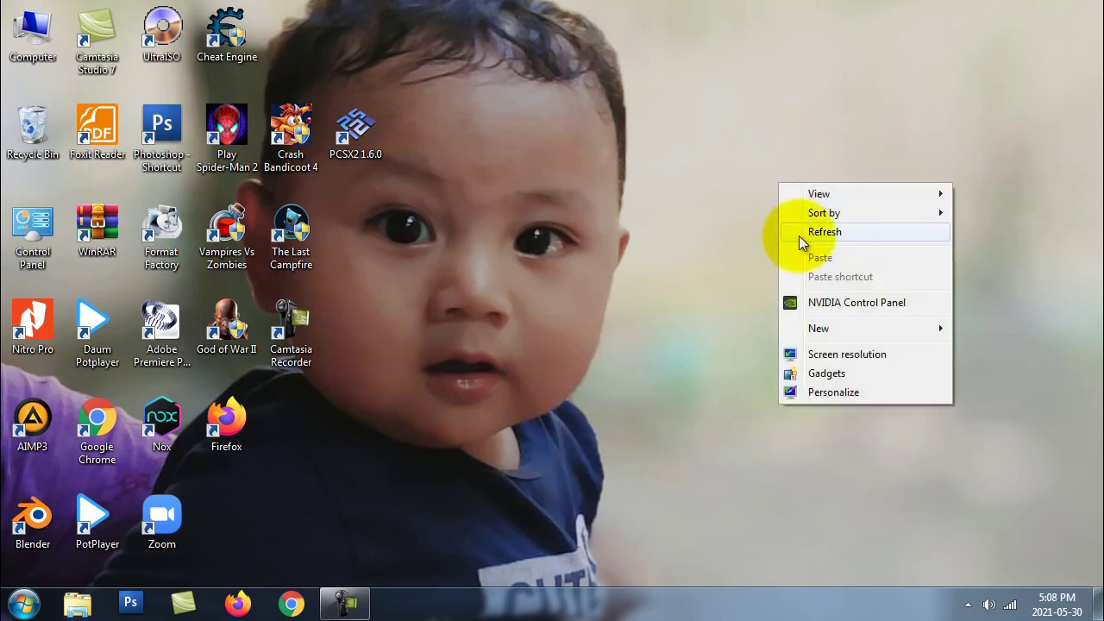
click(799, 233)
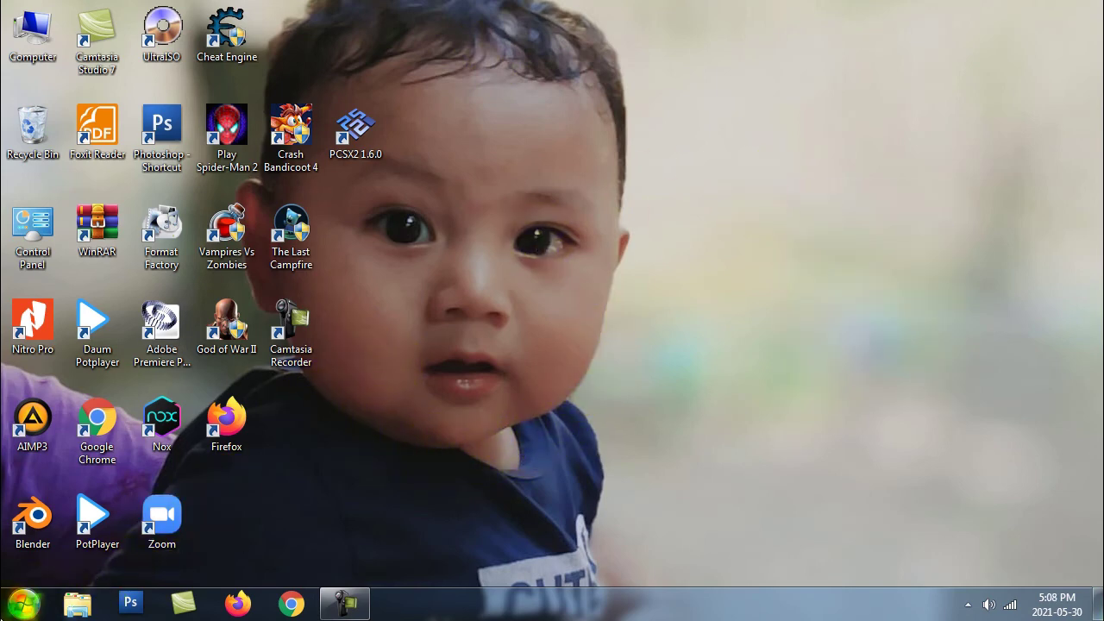
Step: Open Windows Update under System and Security in Control Panel and check for updates
click(23, 603)
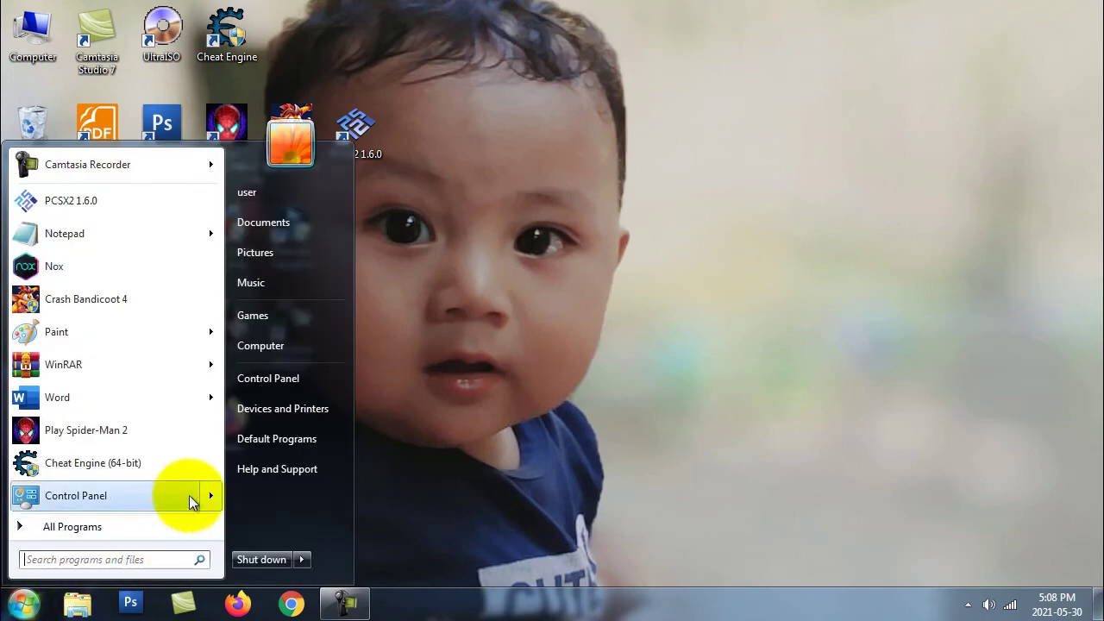
click(252, 381)
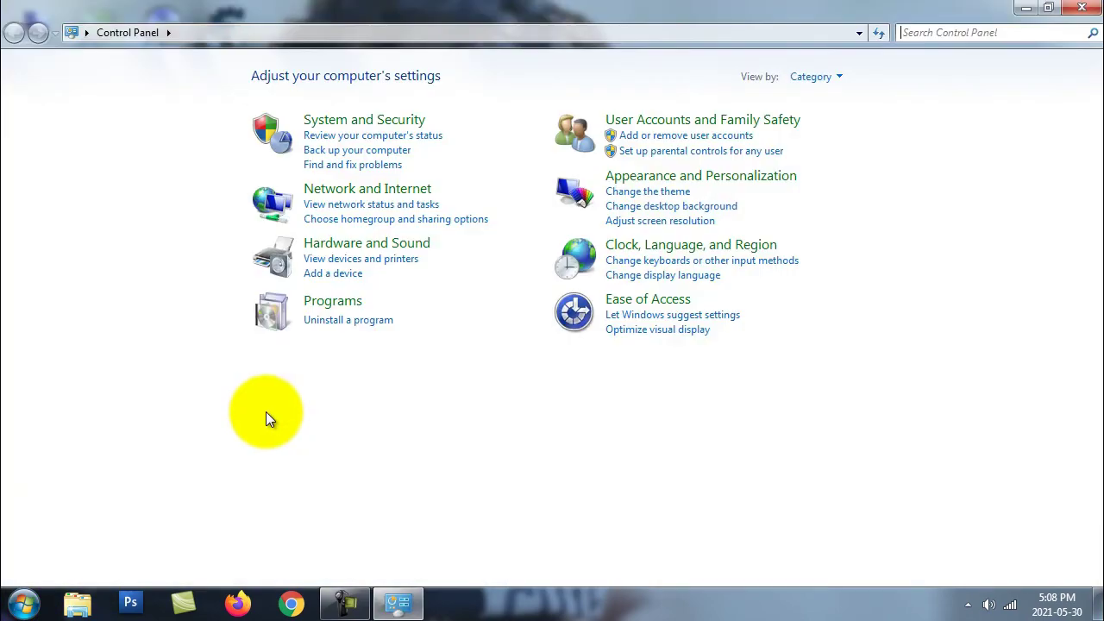
click(345, 122)
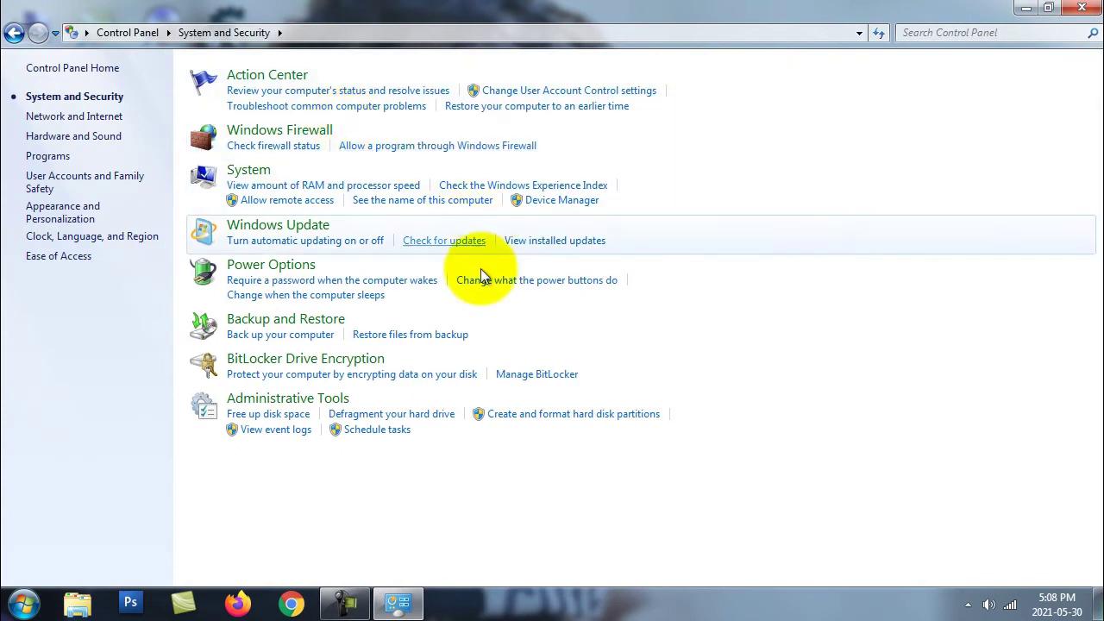
click(277, 225)
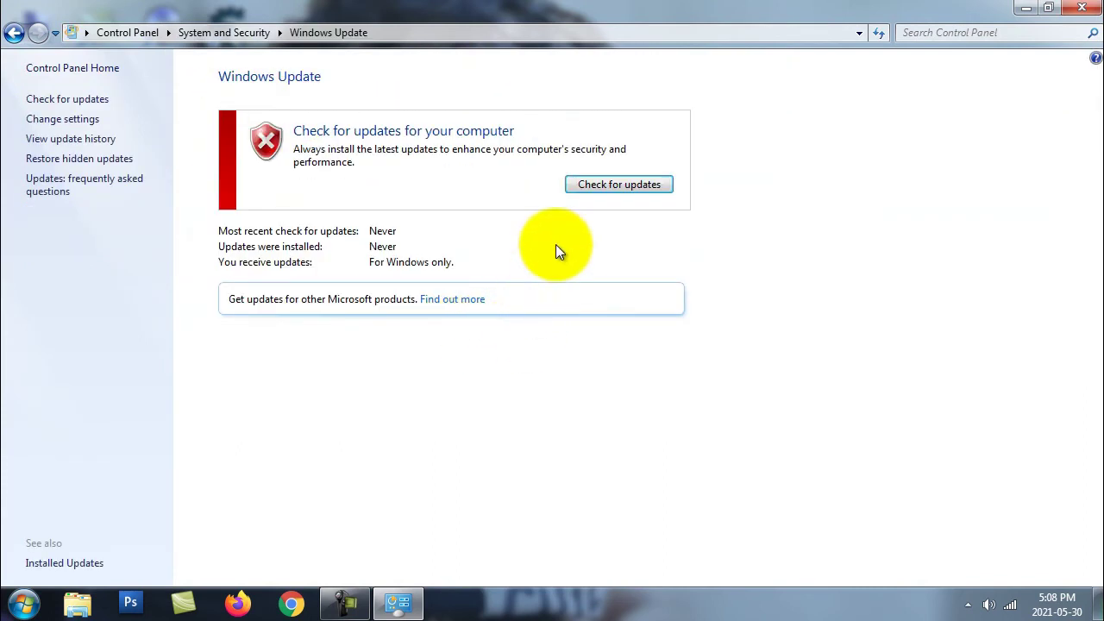
click(604, 188)
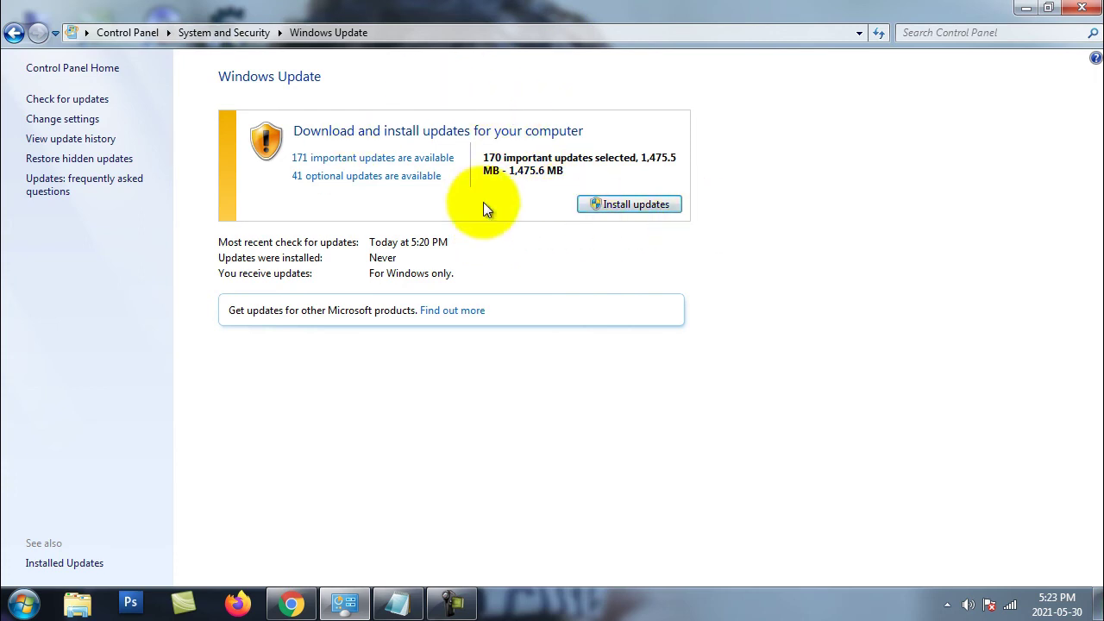
Step: Install the selected important updates, accepting the license terms of the Windows Malicious Software Removal Tool
click(630, 205)
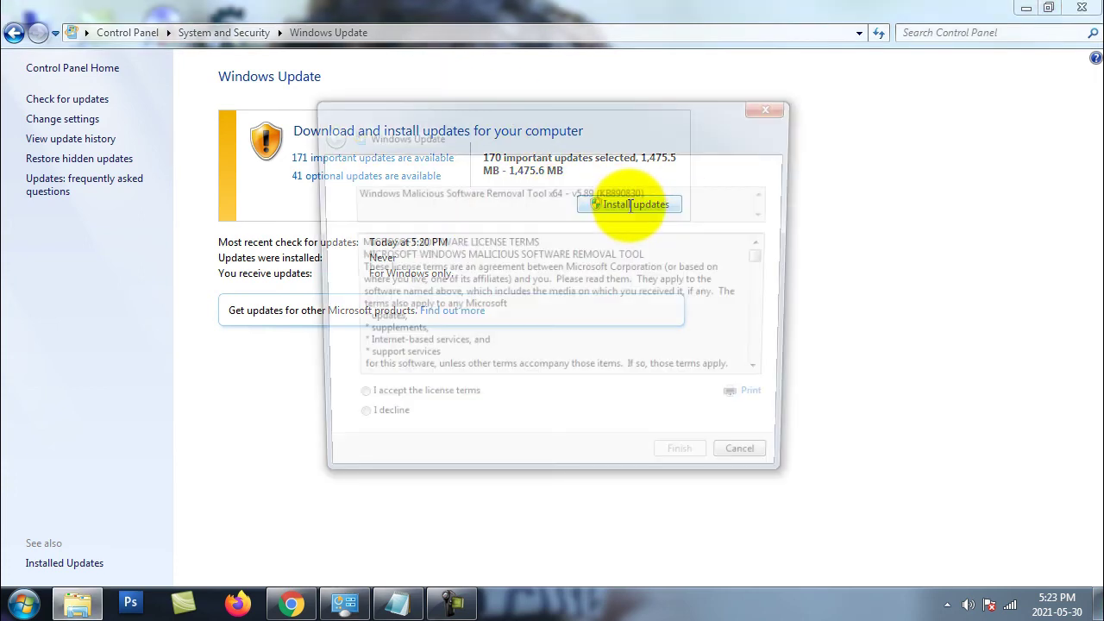
click(421, 405)
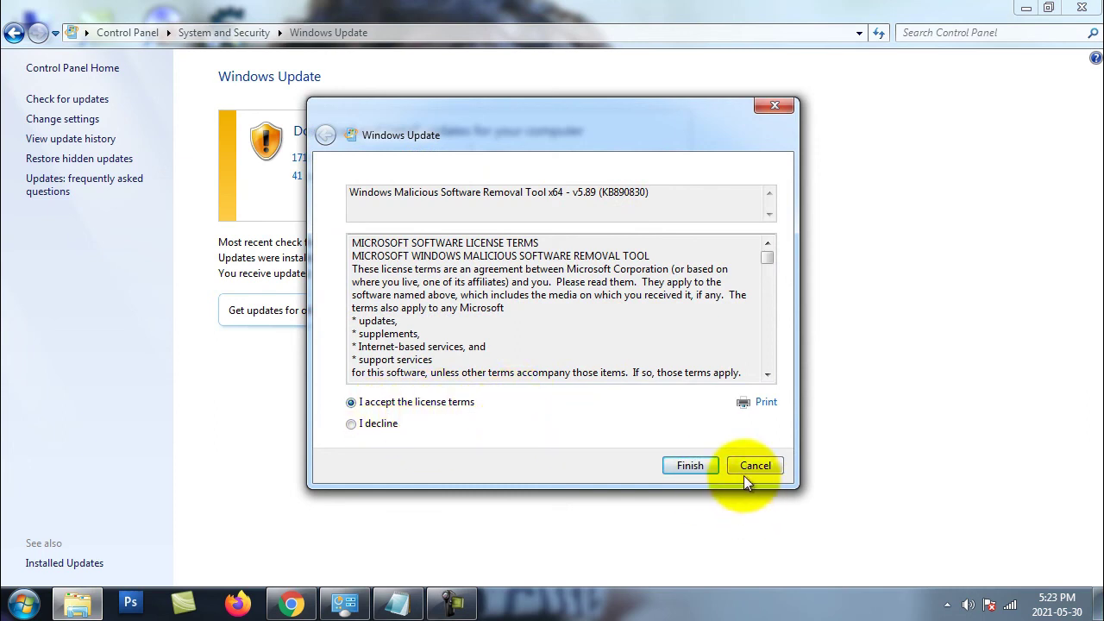
click(690, 465)
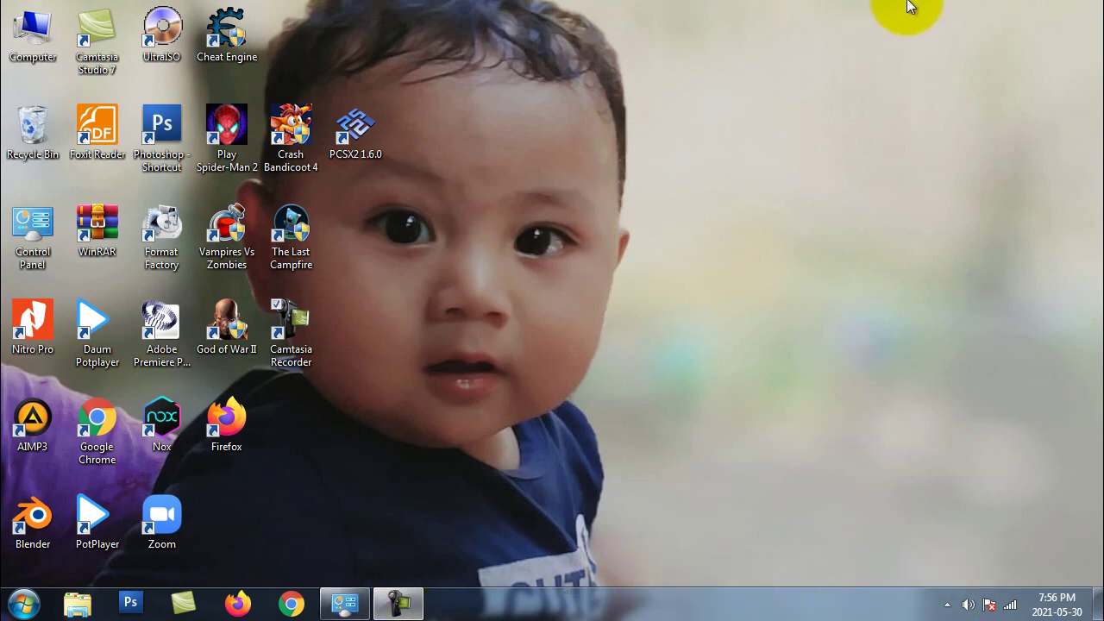
Step: Bring the Windows Update window back up to view the installation progress
right_click(1085, 11)
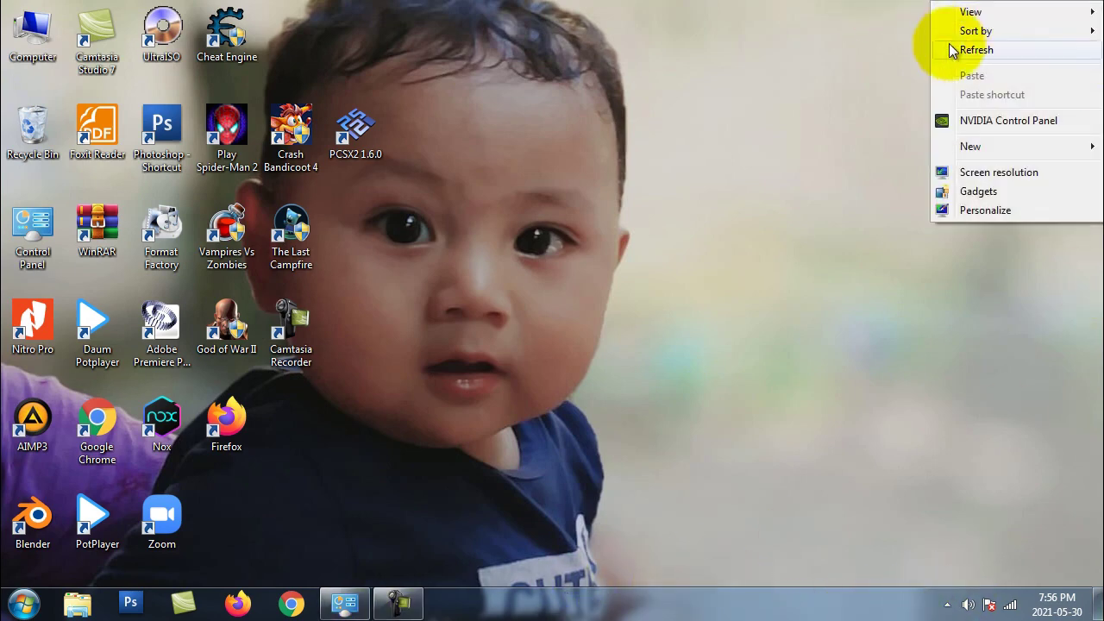
click(344, 603)
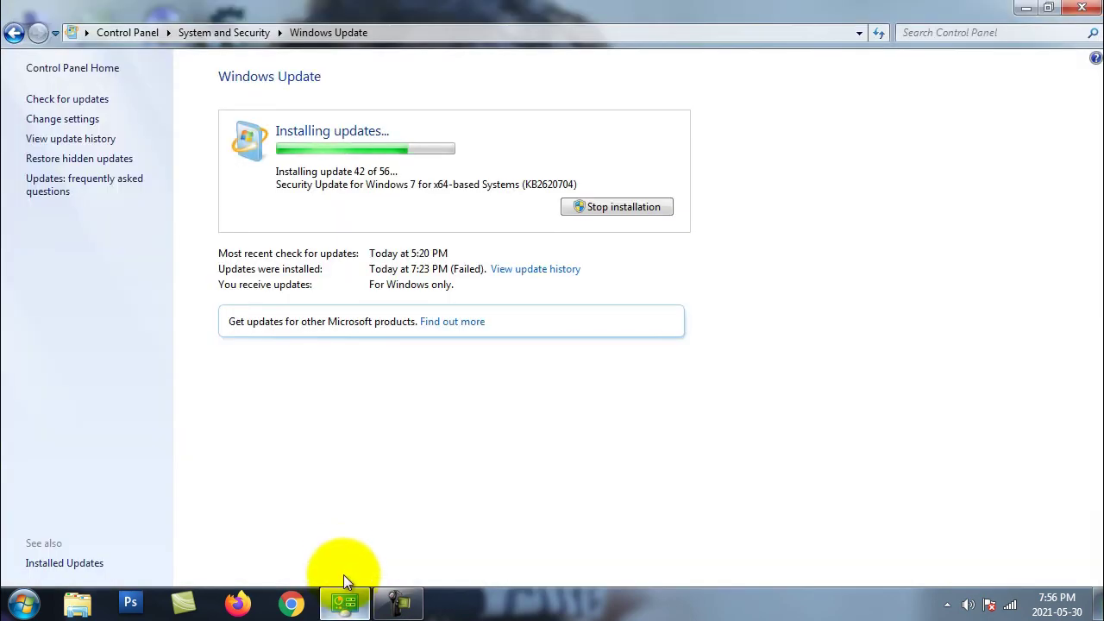